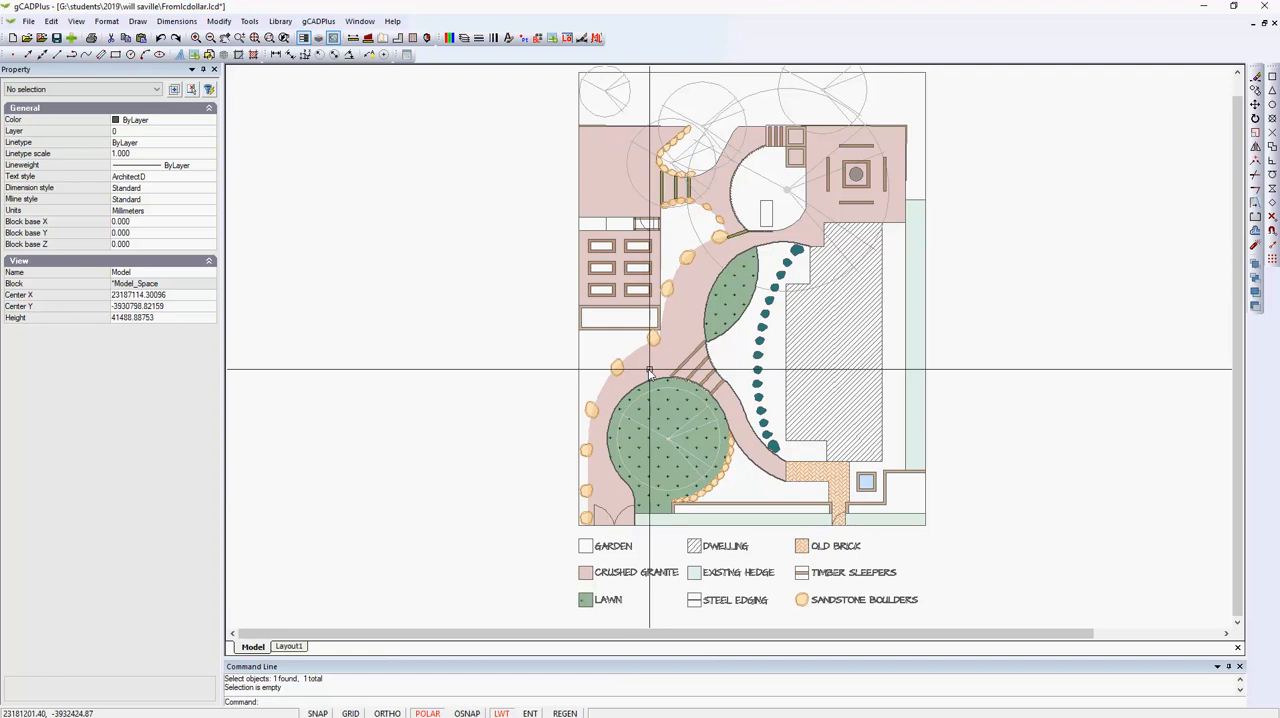
Inspect the fill, border and transparency properties of the round lawn polyline and the two existing hedge rectangles.
scroll(671, 444, "up", 3)
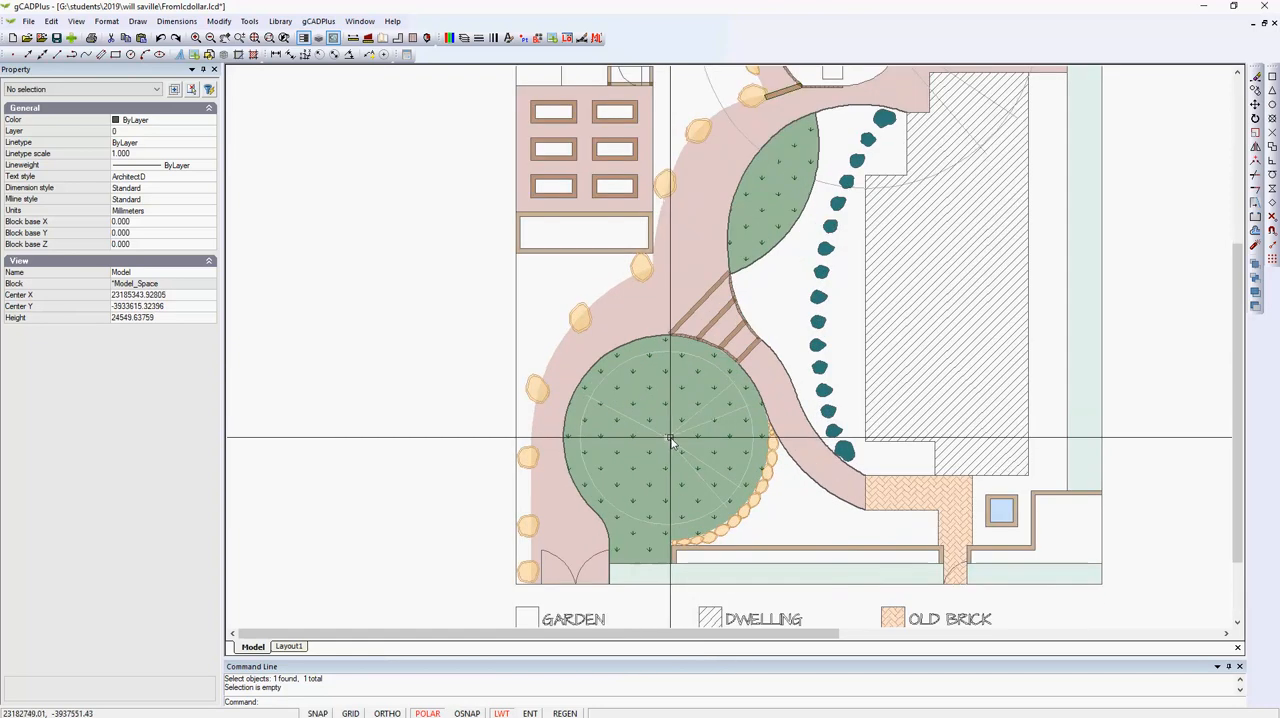
left_click(672, 428)
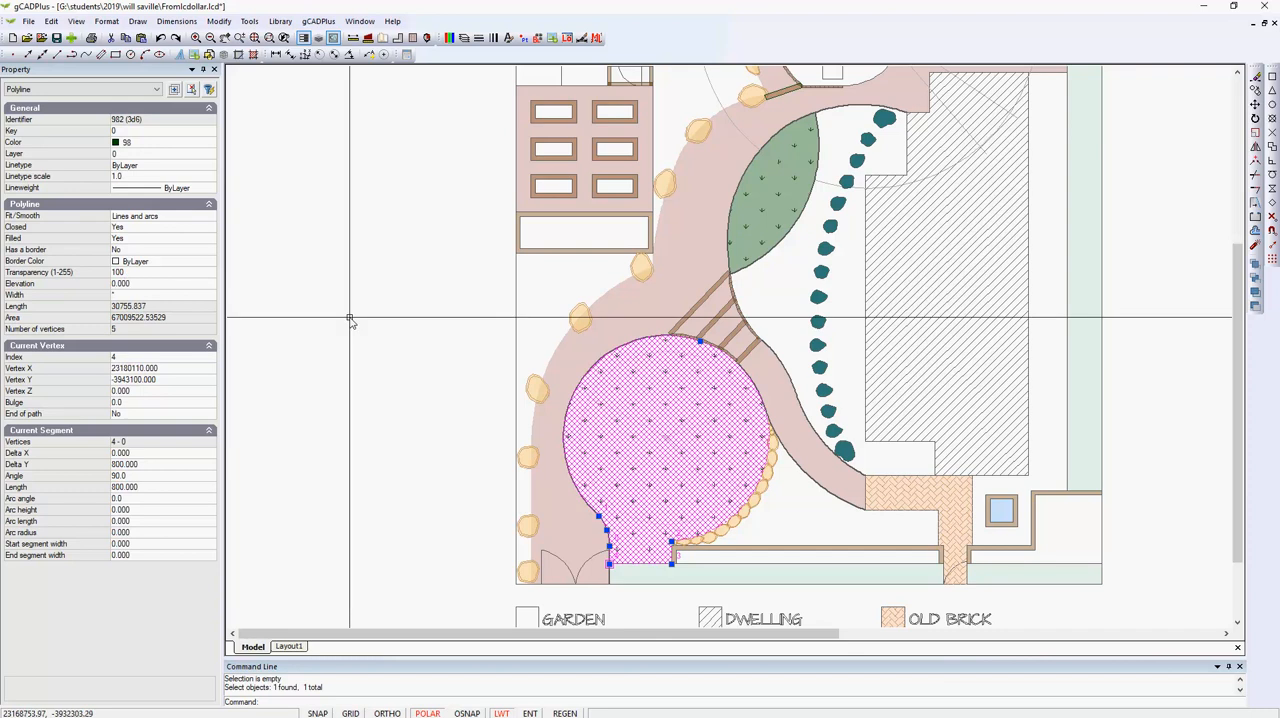
key("Escape")
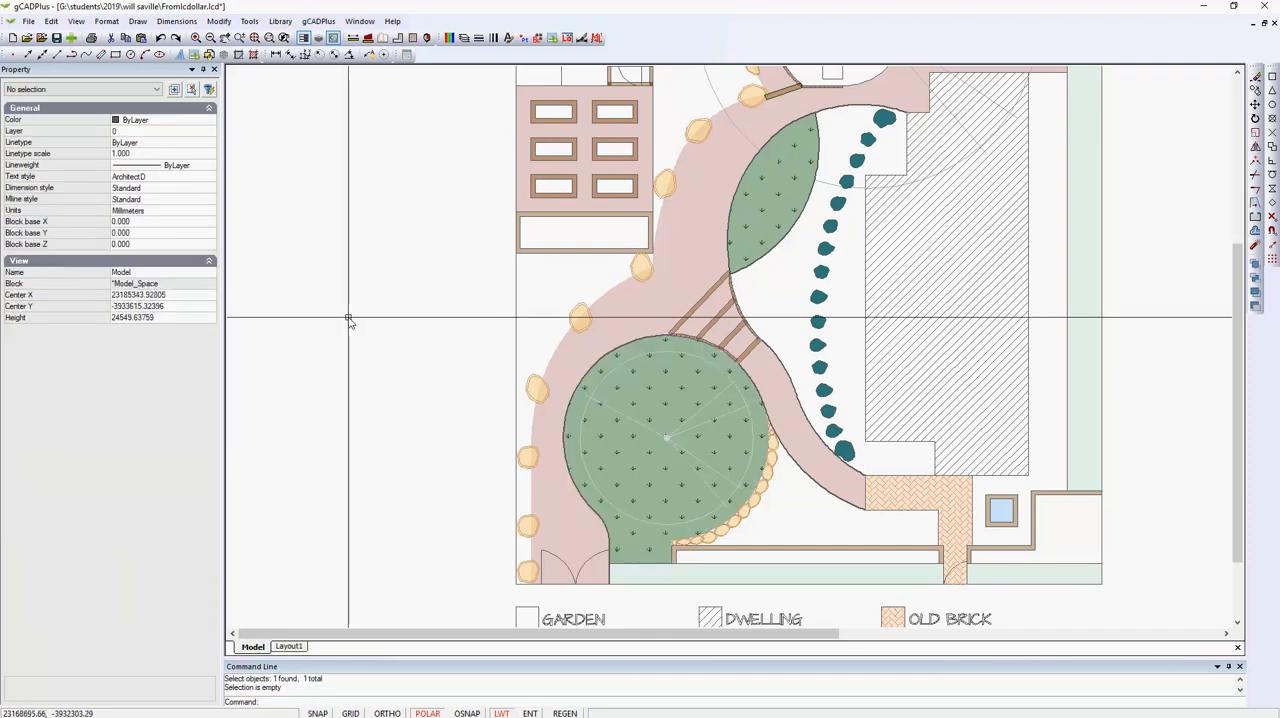
left_click(1083, 406)
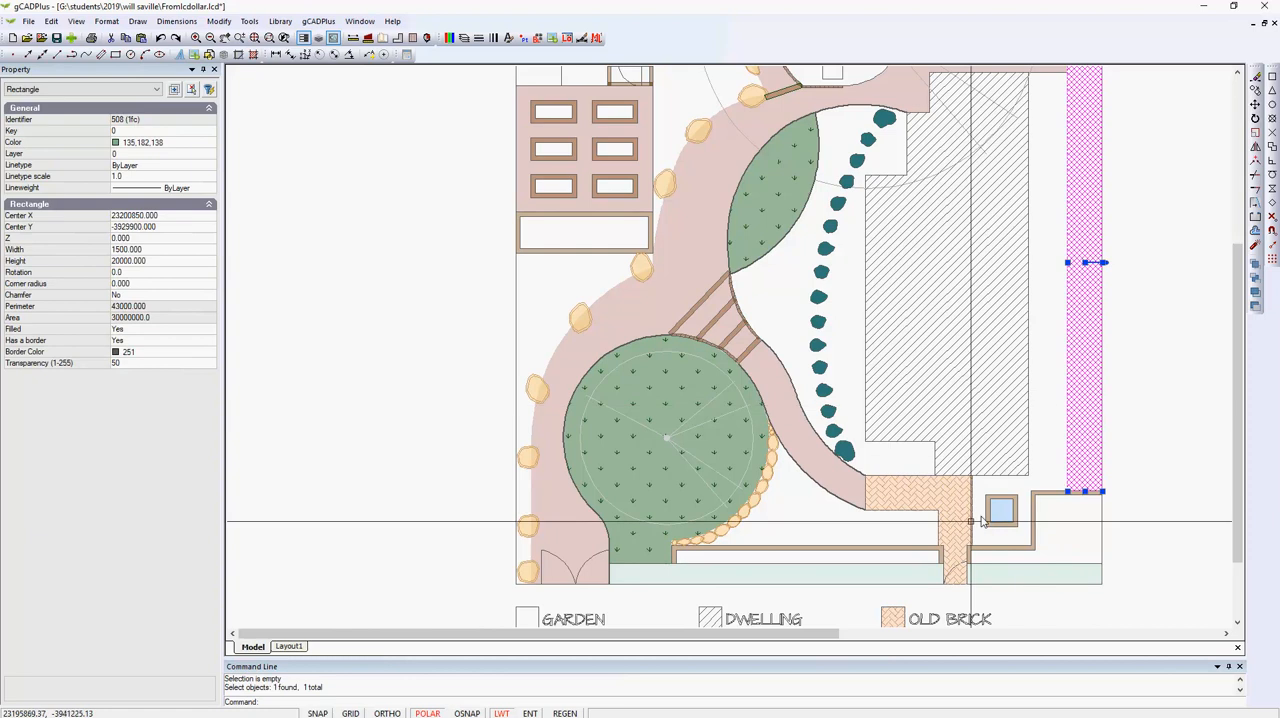
left_click(883, 578)
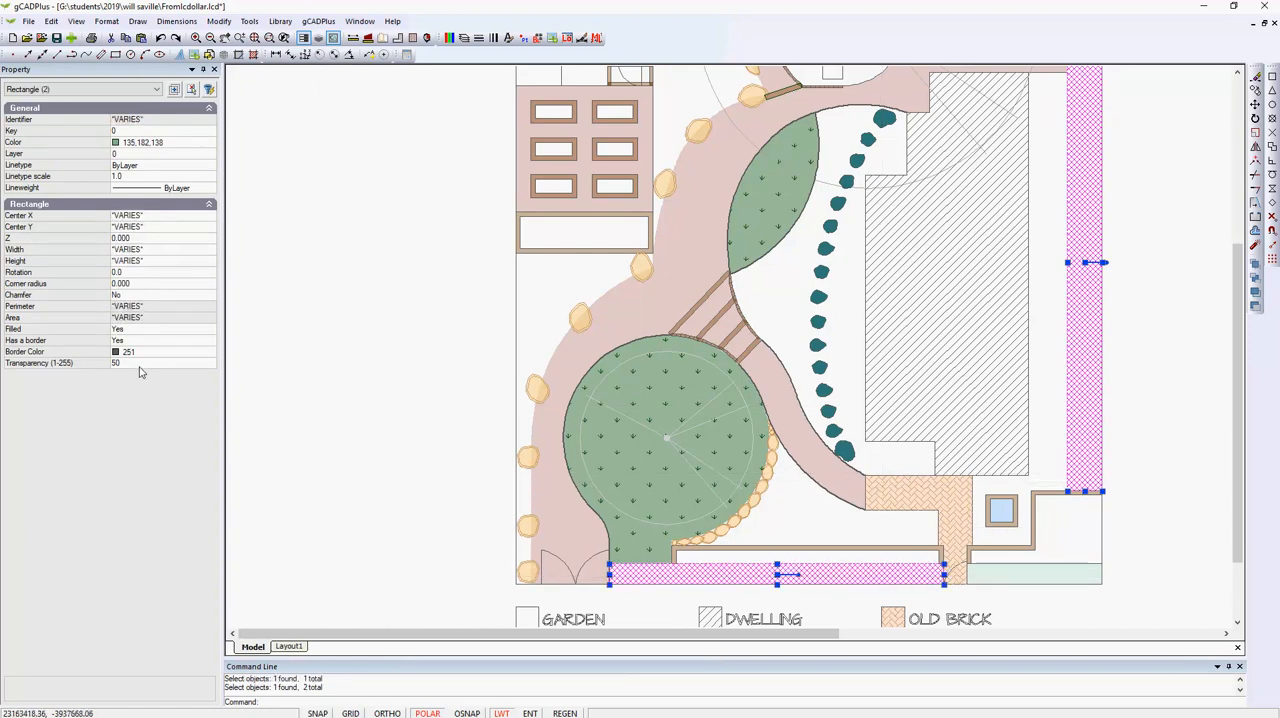
key("Escape")
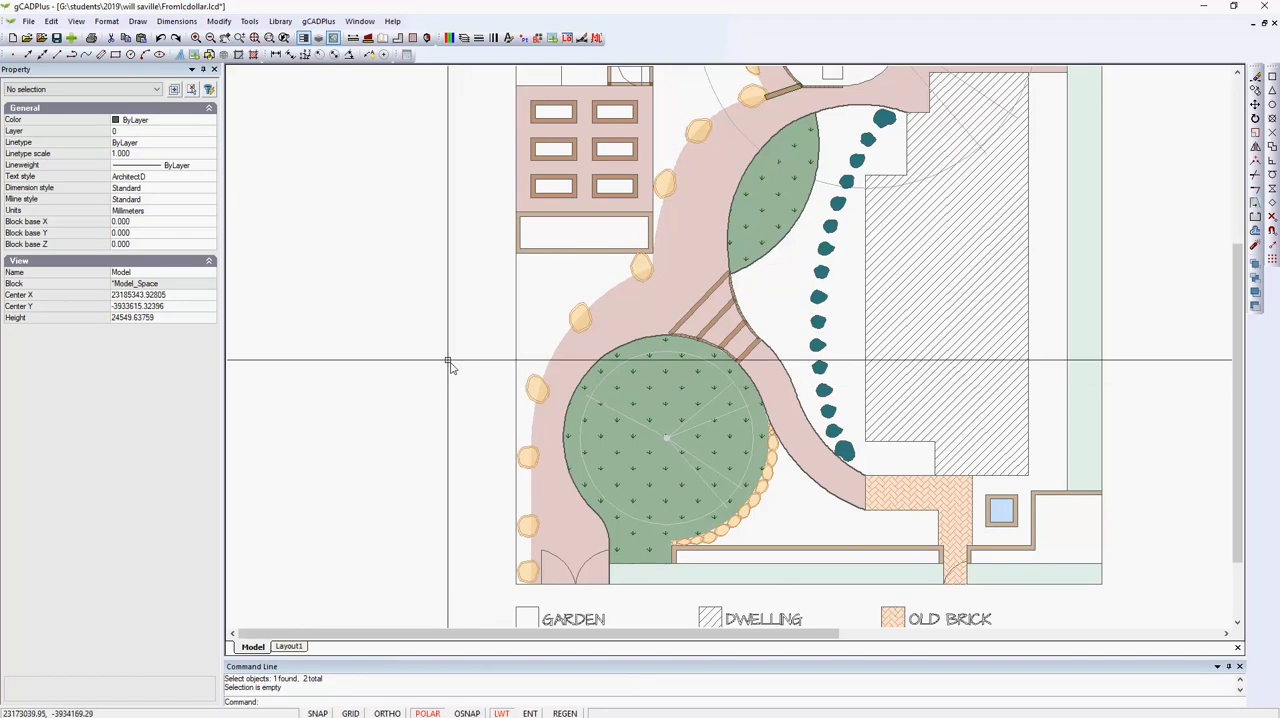
scroll(443, 362, "down", 1)
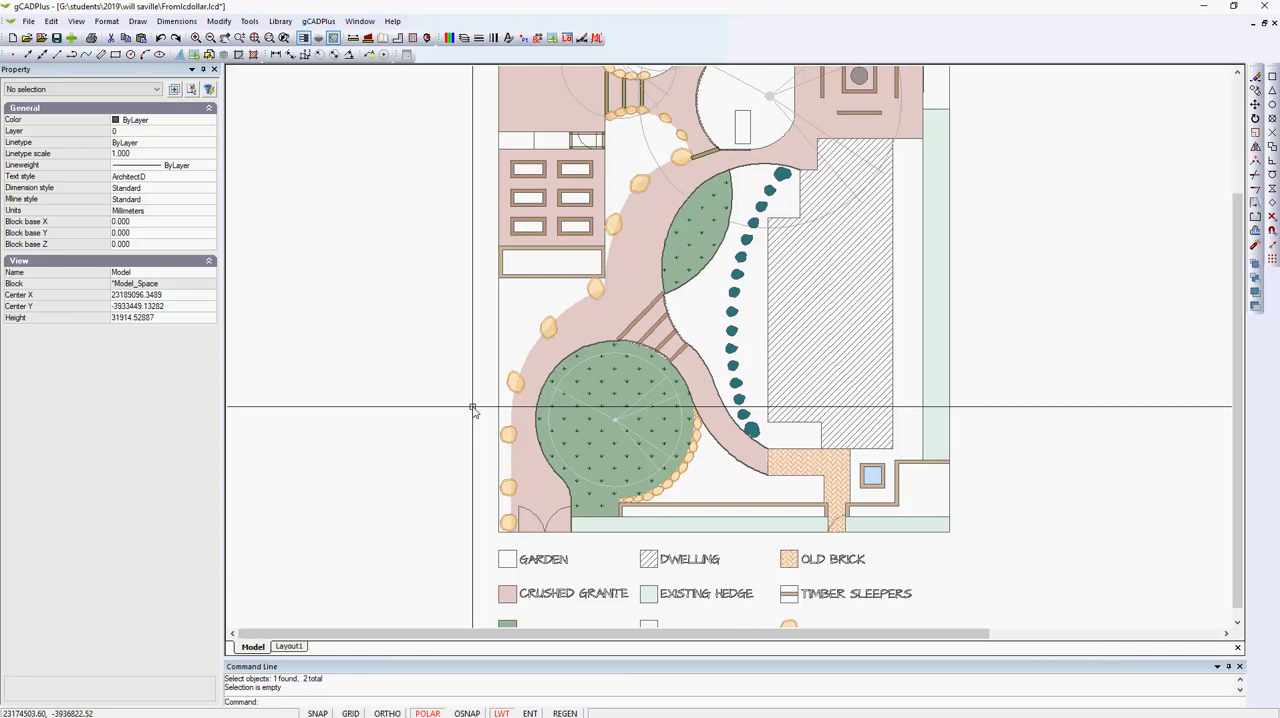
scroll(473, 410, "down", 1)
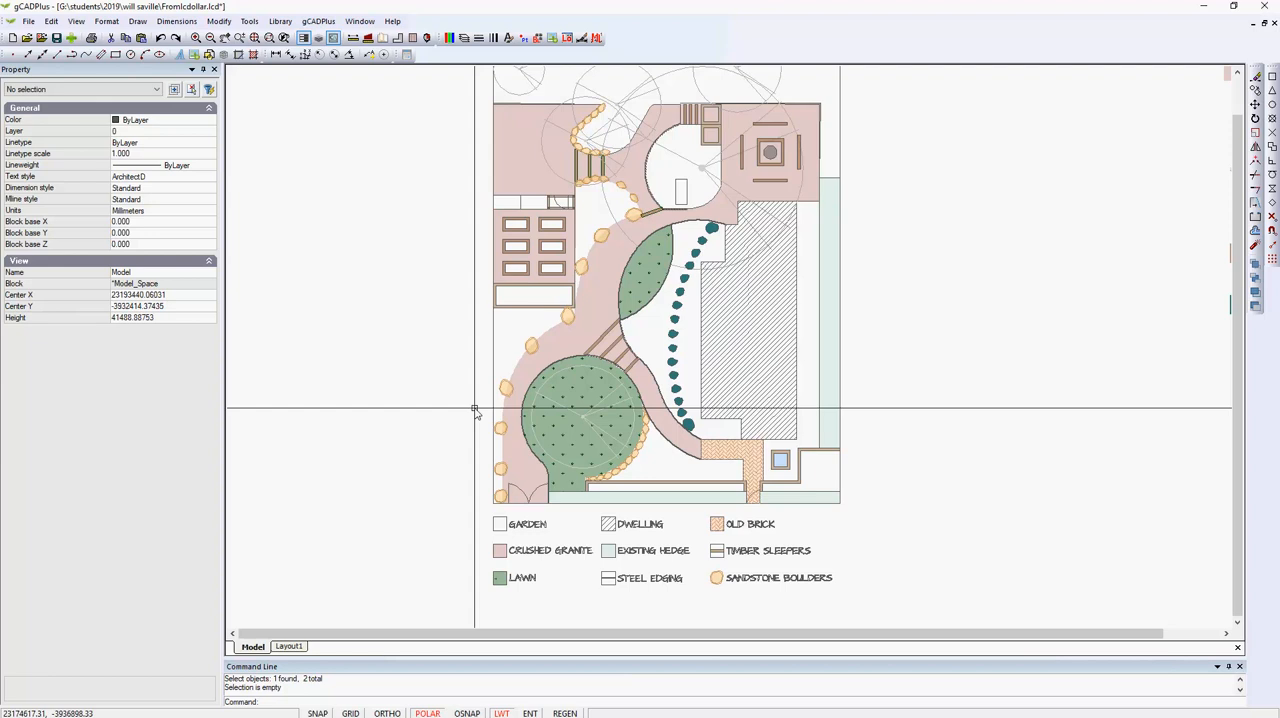
Switch to Layout1 and check its paper size in the layouts manager without changing anything.
left_click(290, 647)
right_click(294, 648)
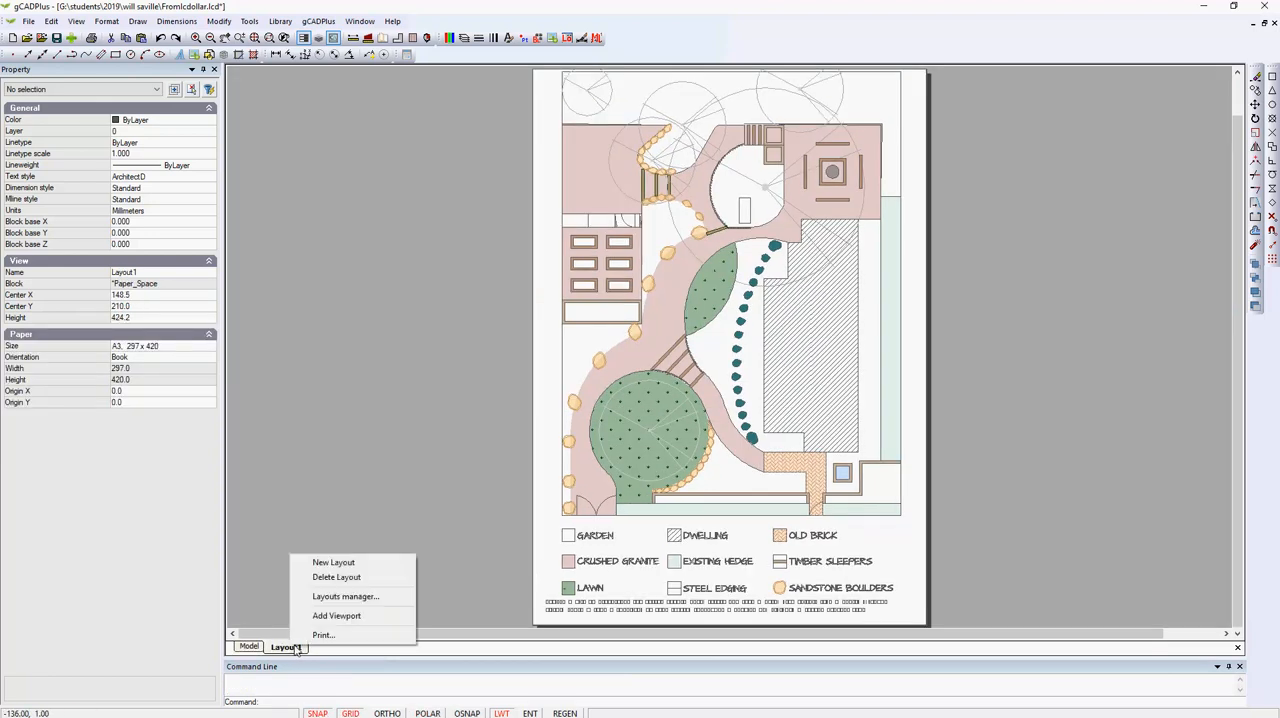
left_click(343, 596)
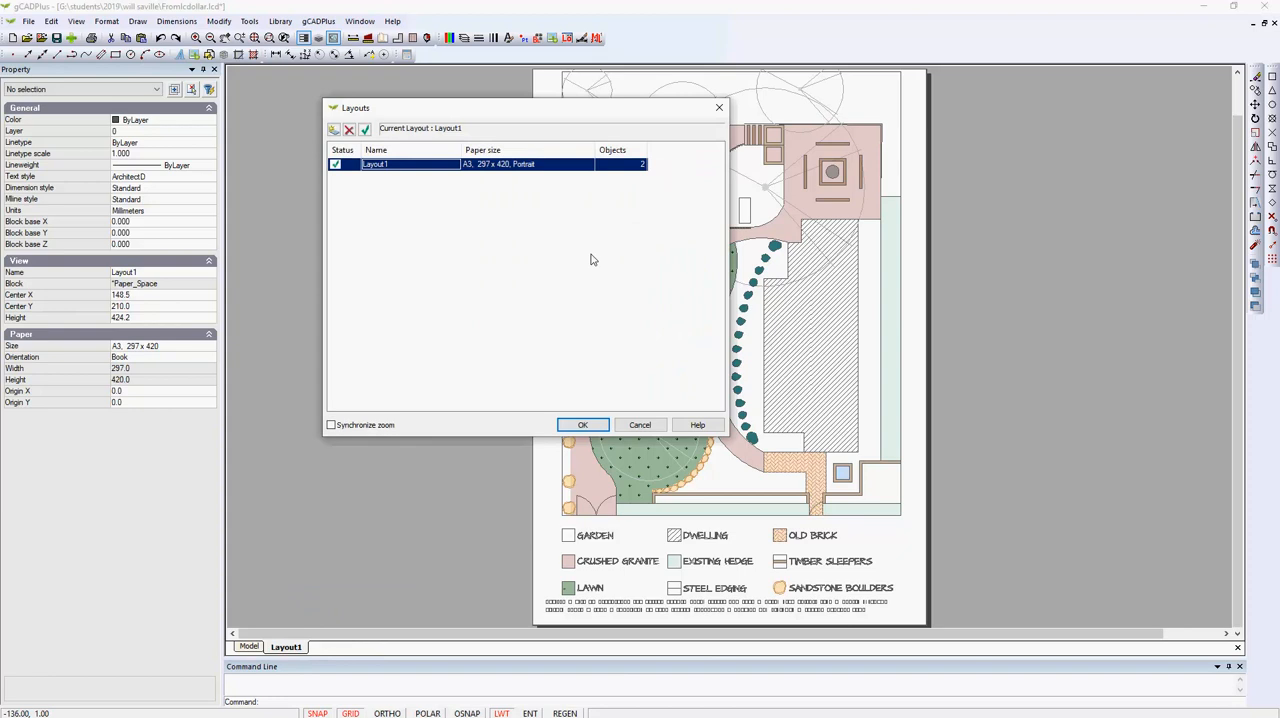
left_click(642, 427)
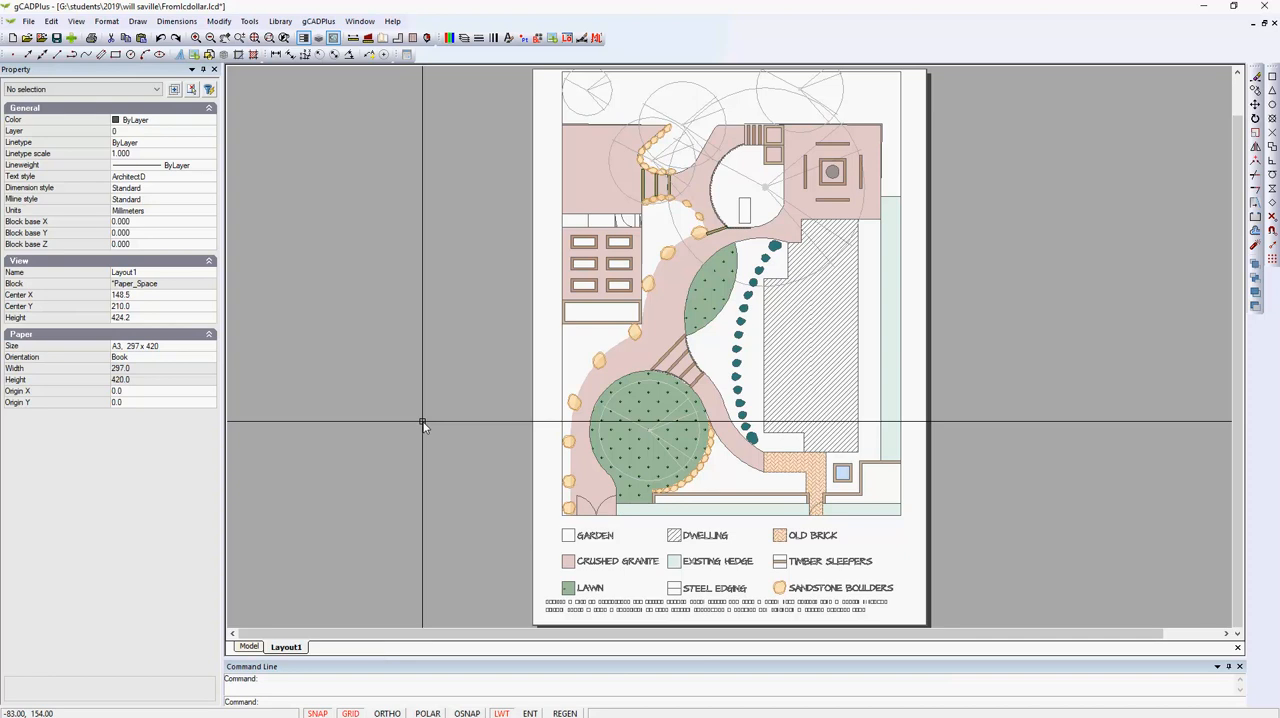
Start saving the layout as a PDF with the print area set to Window and the level set to High.
left_click(30, 21)
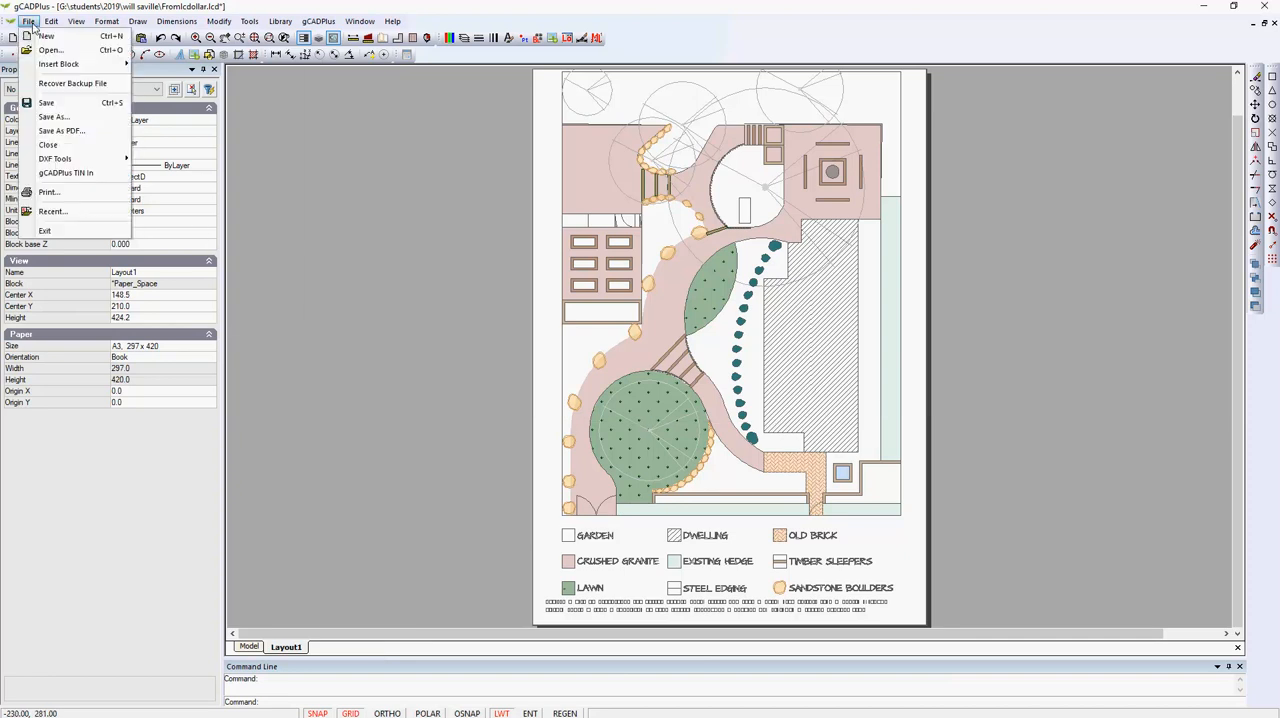
left_click(78, 135)
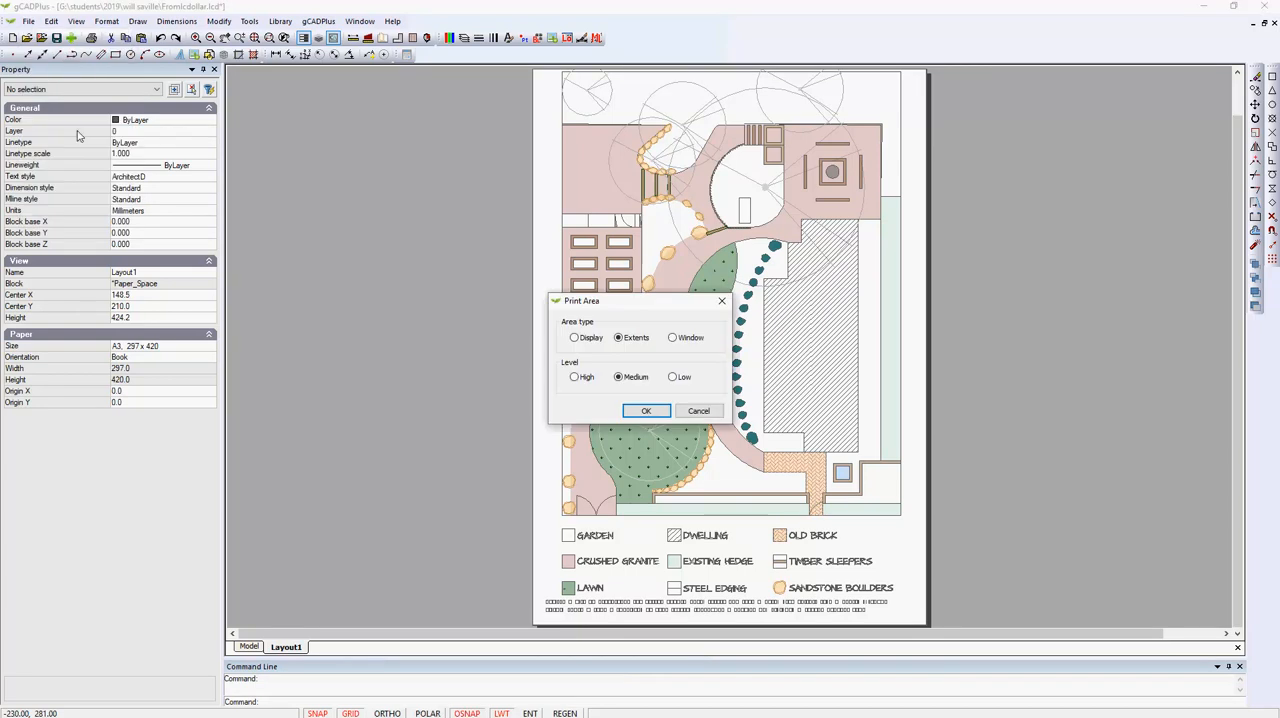
left_click(673, 338)
left_click(574, 377)
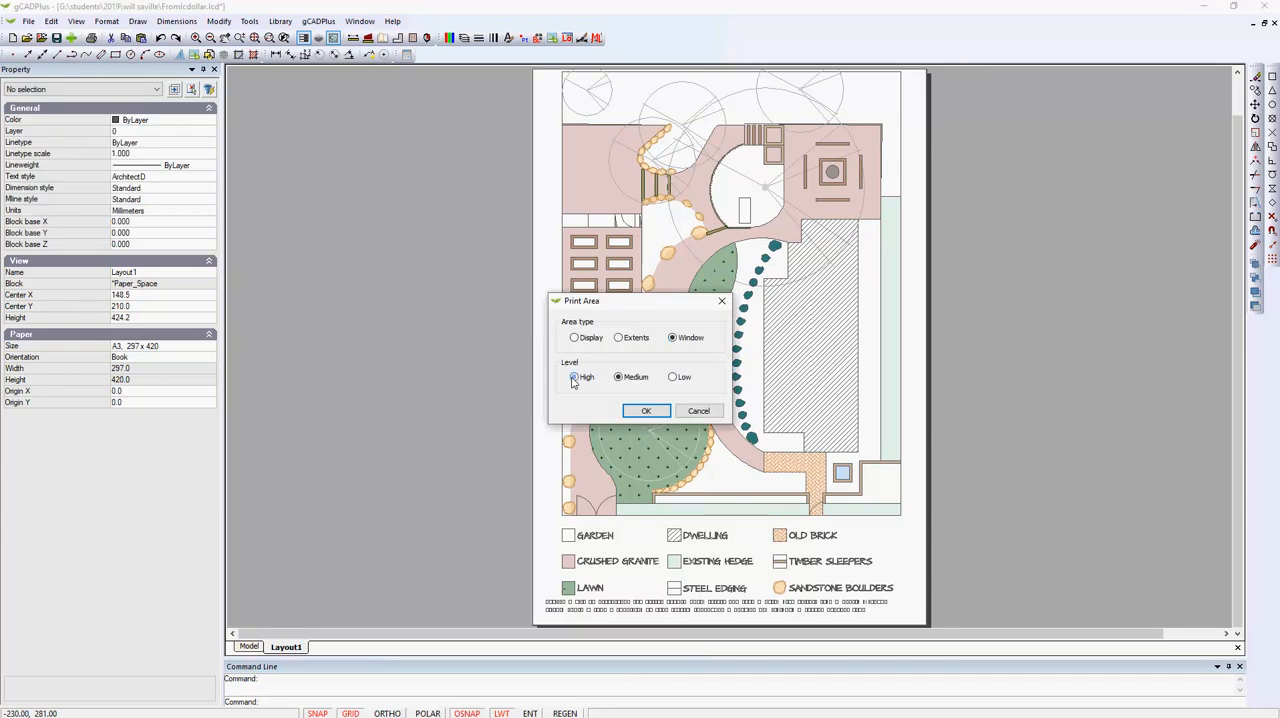
left_click(645, 411)
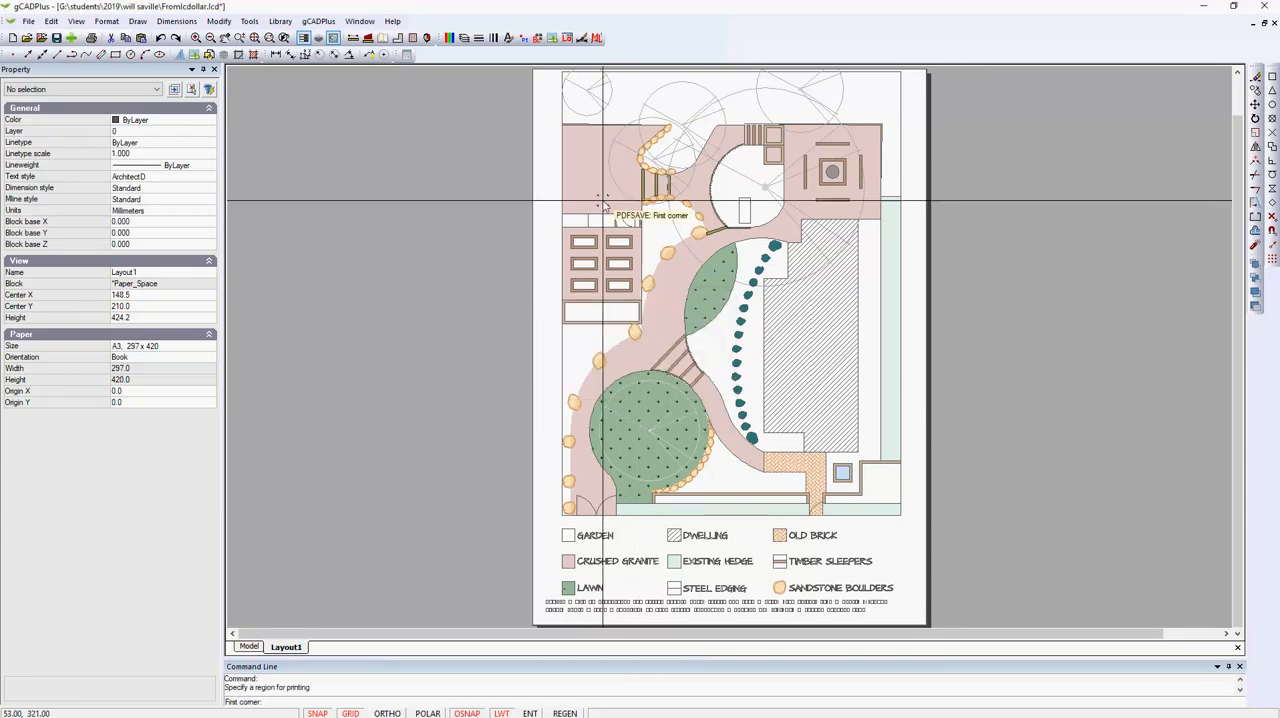
Window the whole layout sheet as the print region and save it to the Desktop as GCADPlus drawing.pdf, overwriting the existing file.
left_click(543, 77)
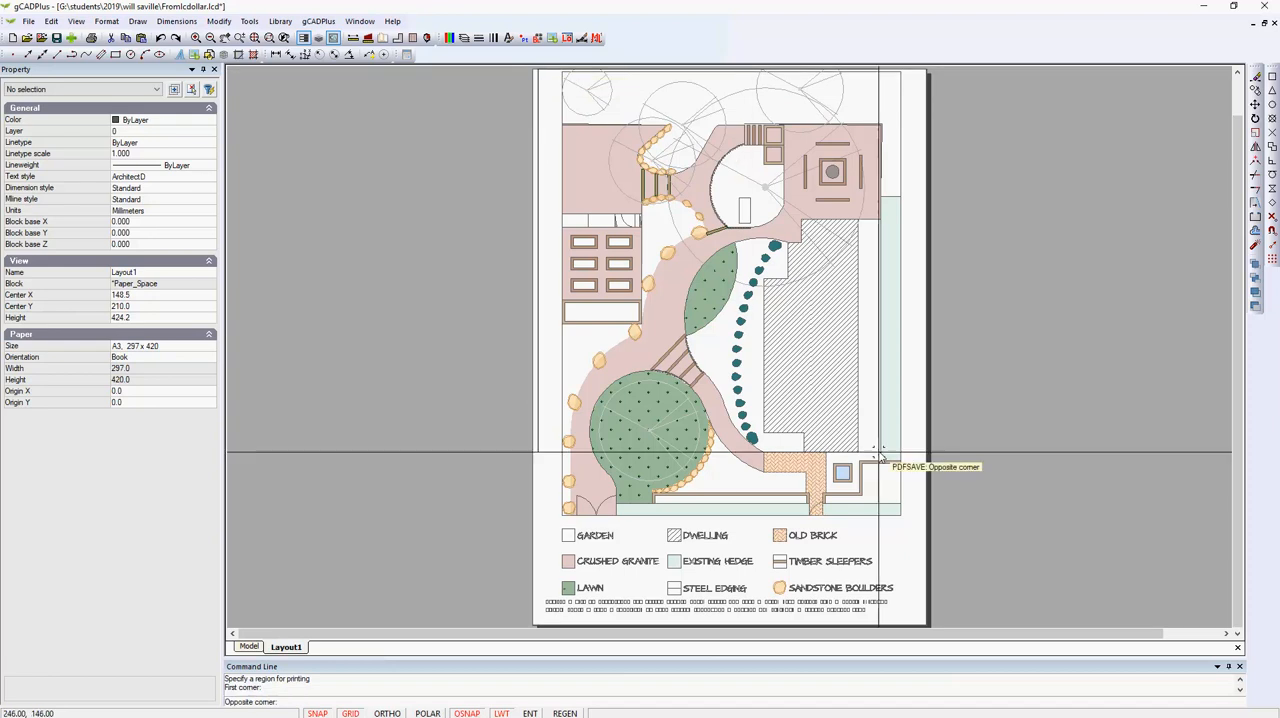
left_click(939, 626)
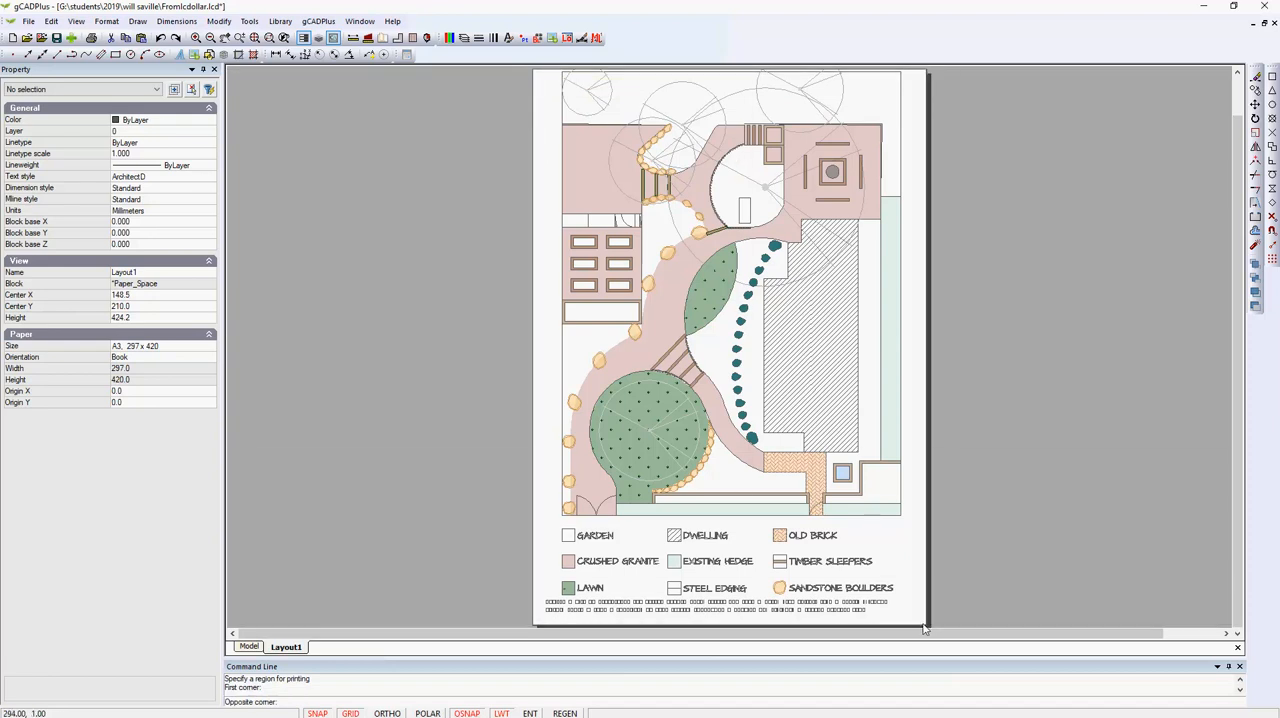
left_click(634, 284)
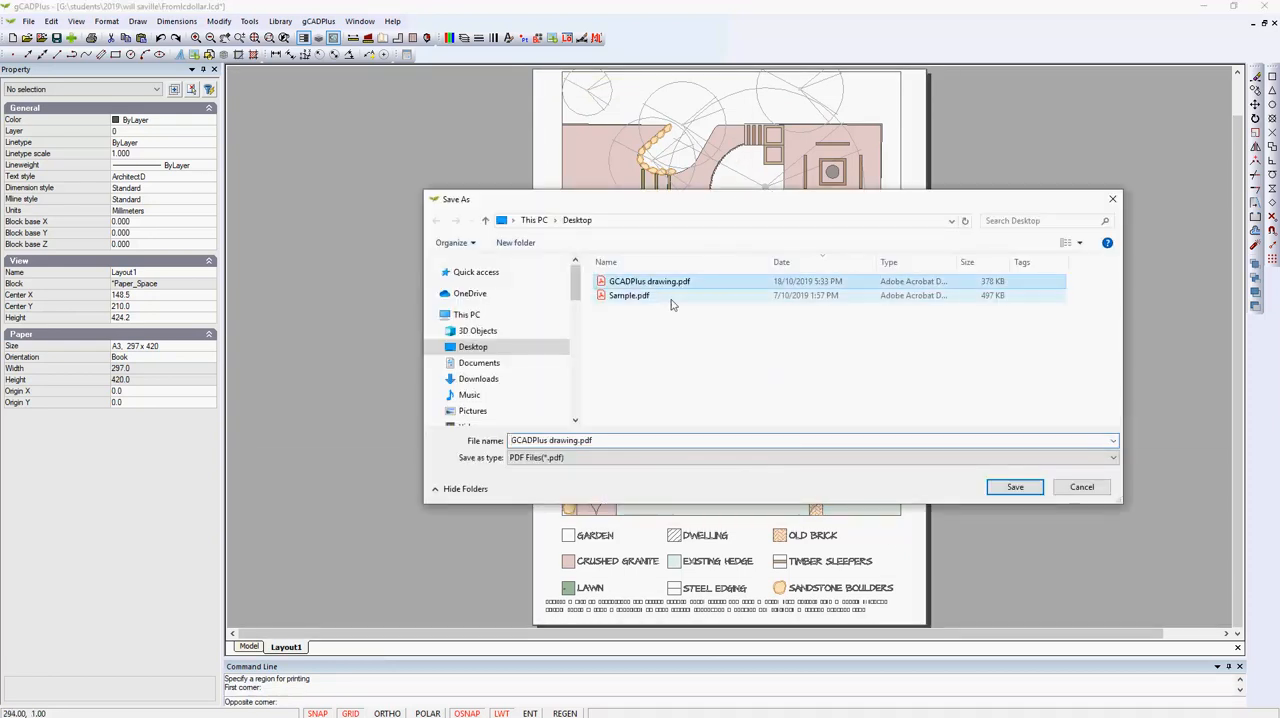
left_click(1027, 488)
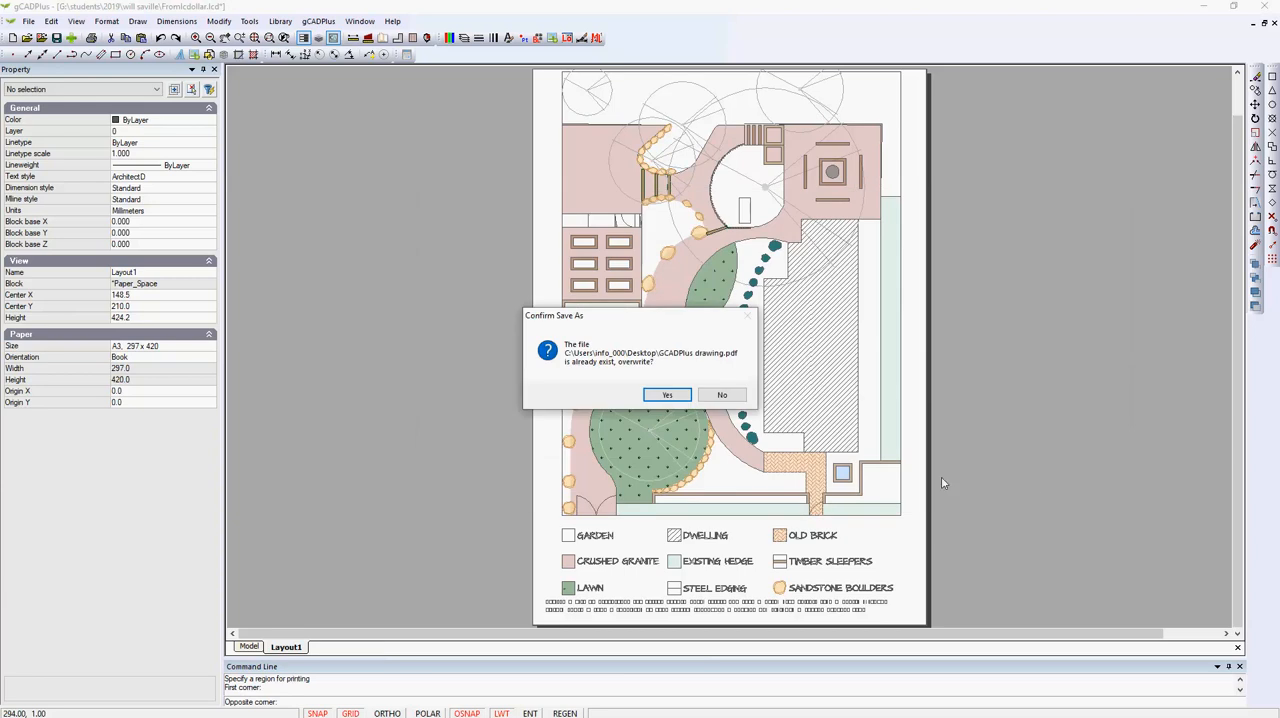
left_click(680, 393)
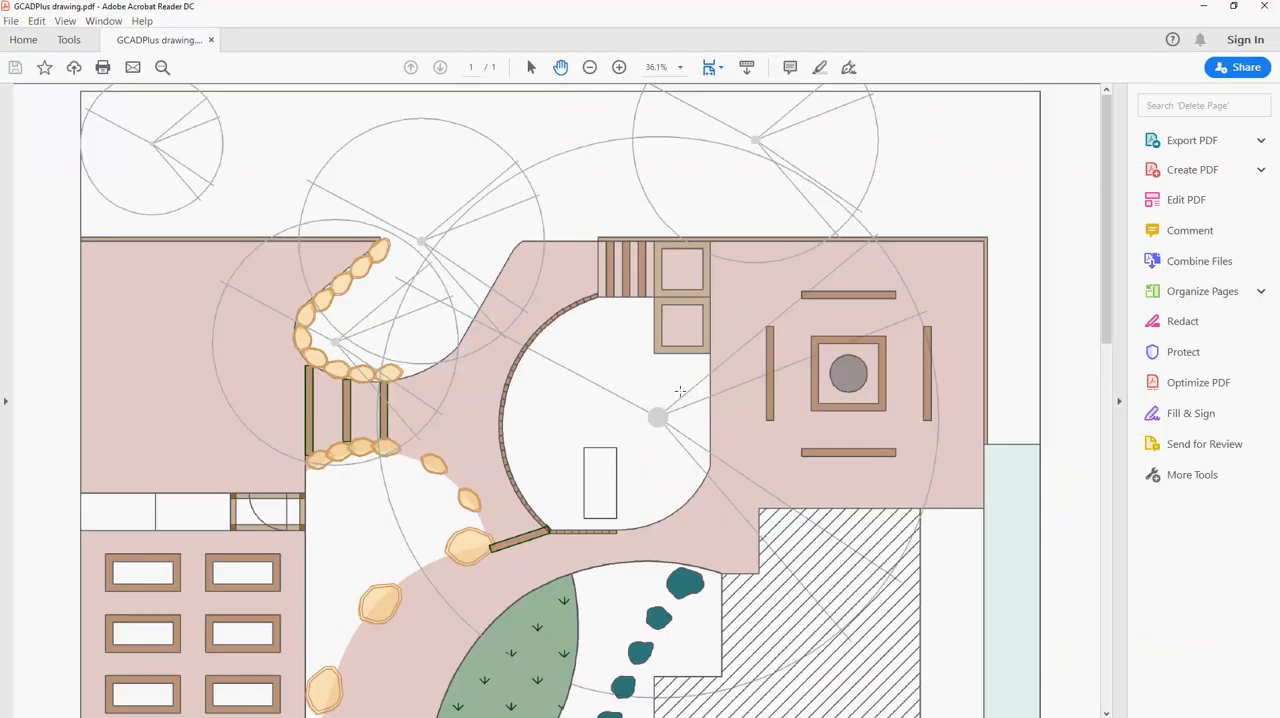
Review the full page of the exported PDF in Adobe Acrobat Reader and close the reader.
scroll(694, 391, "down", 3, "ctrl")
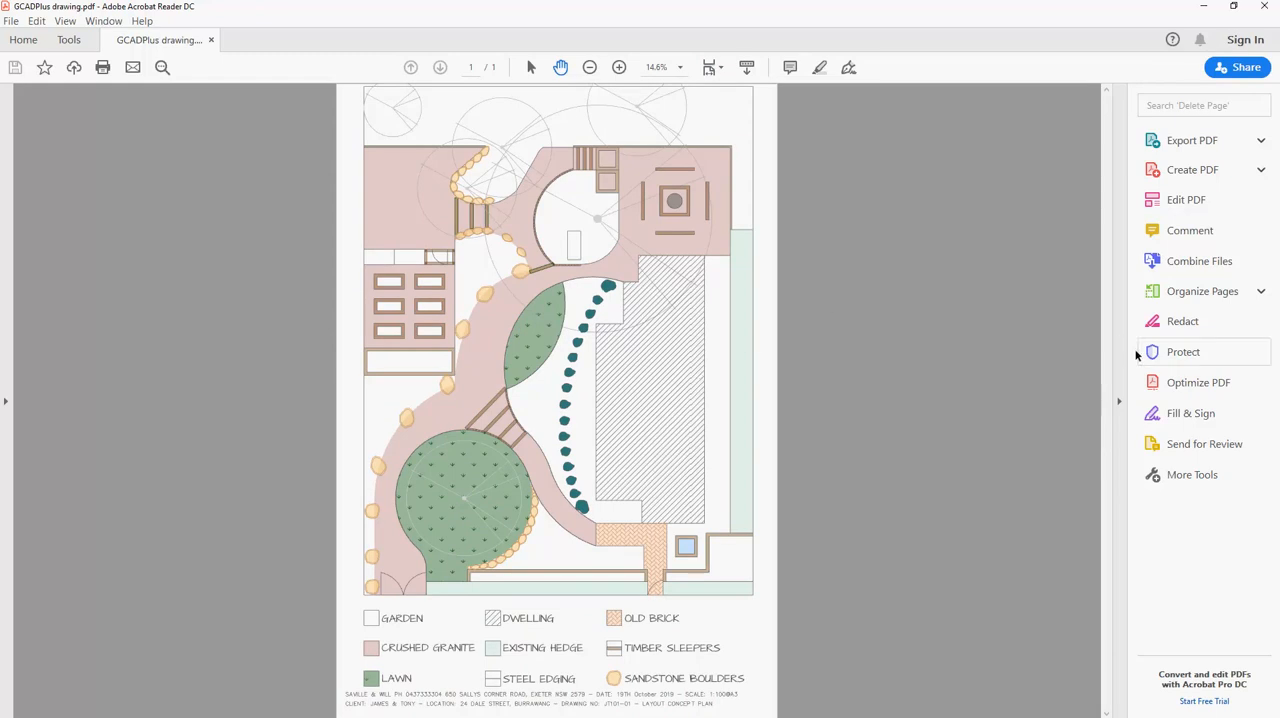
left_click(1265, 8)
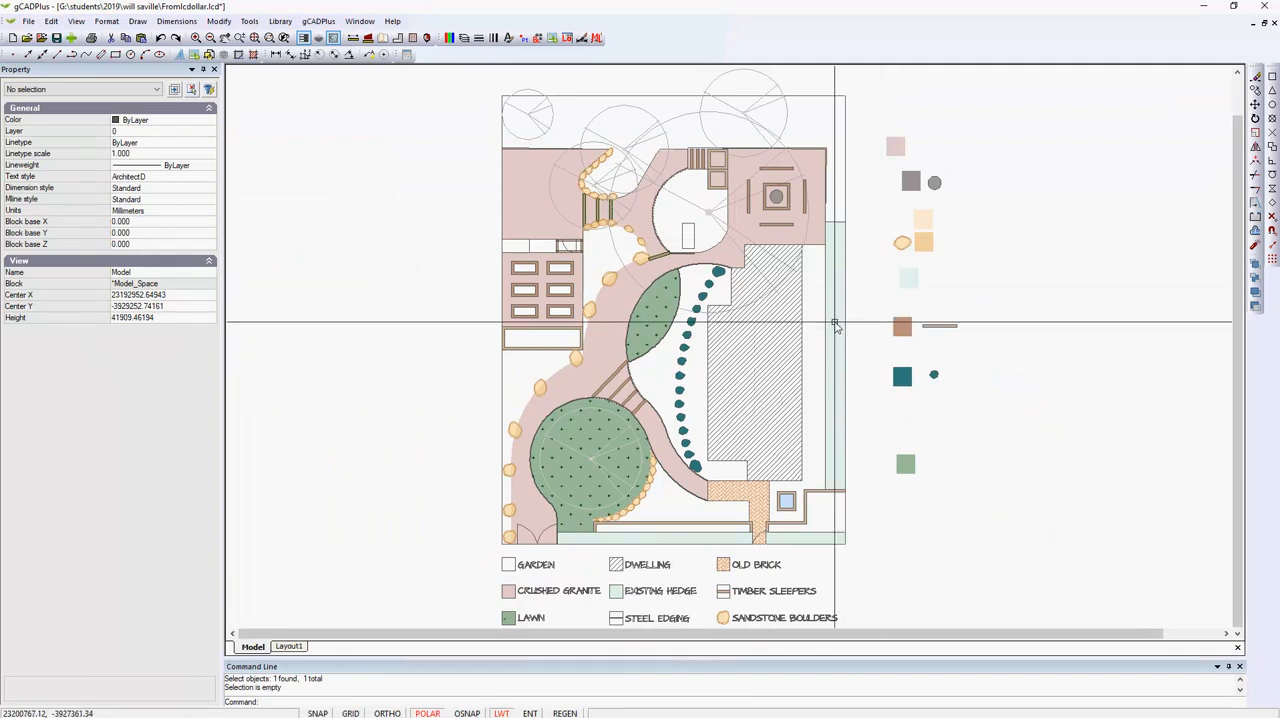
Use Match Properties to apply the pale green swatch's properties to the tall hedge rectangle beside the dwelling in model space.
left_click(835, 388)
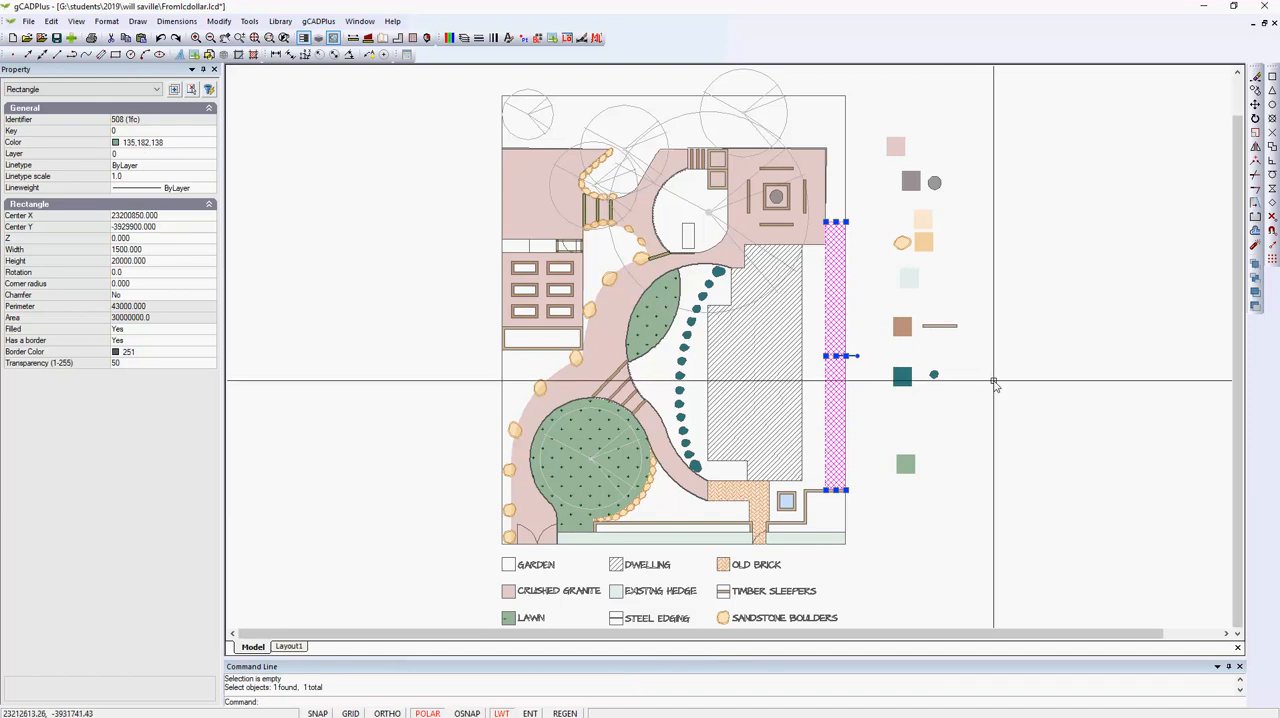
key("Escape")
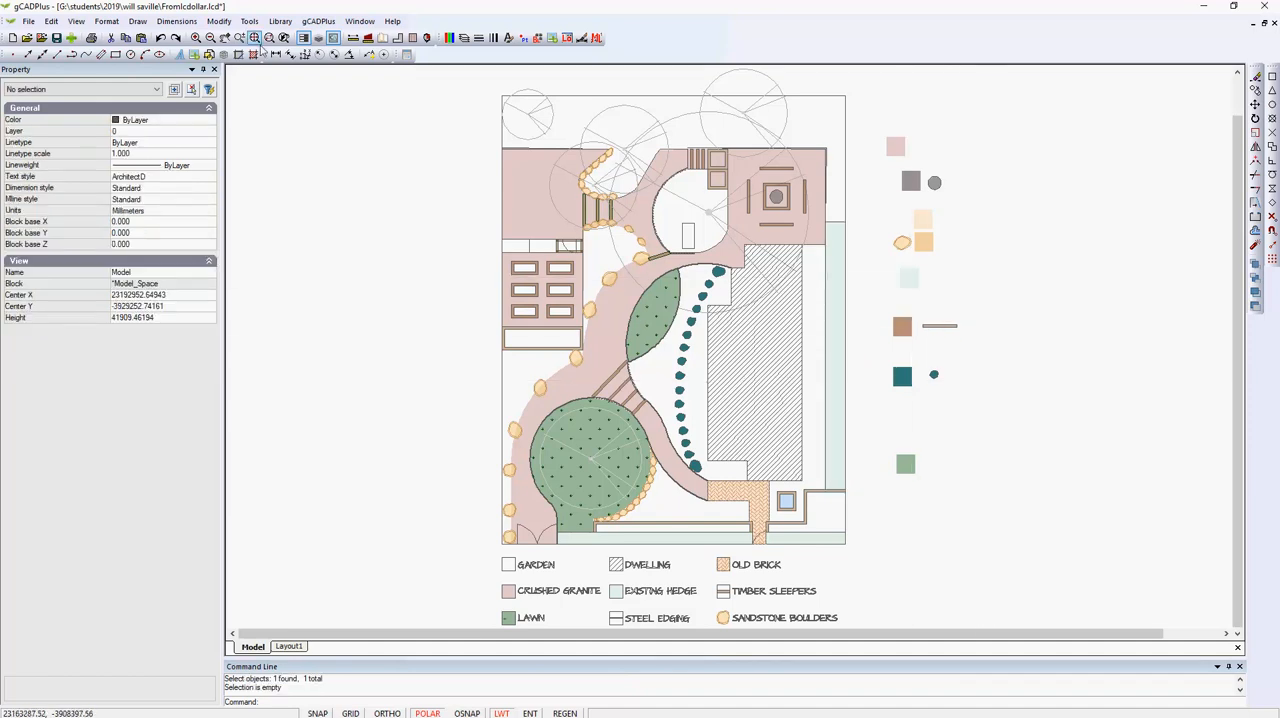
left_click(219, 21)
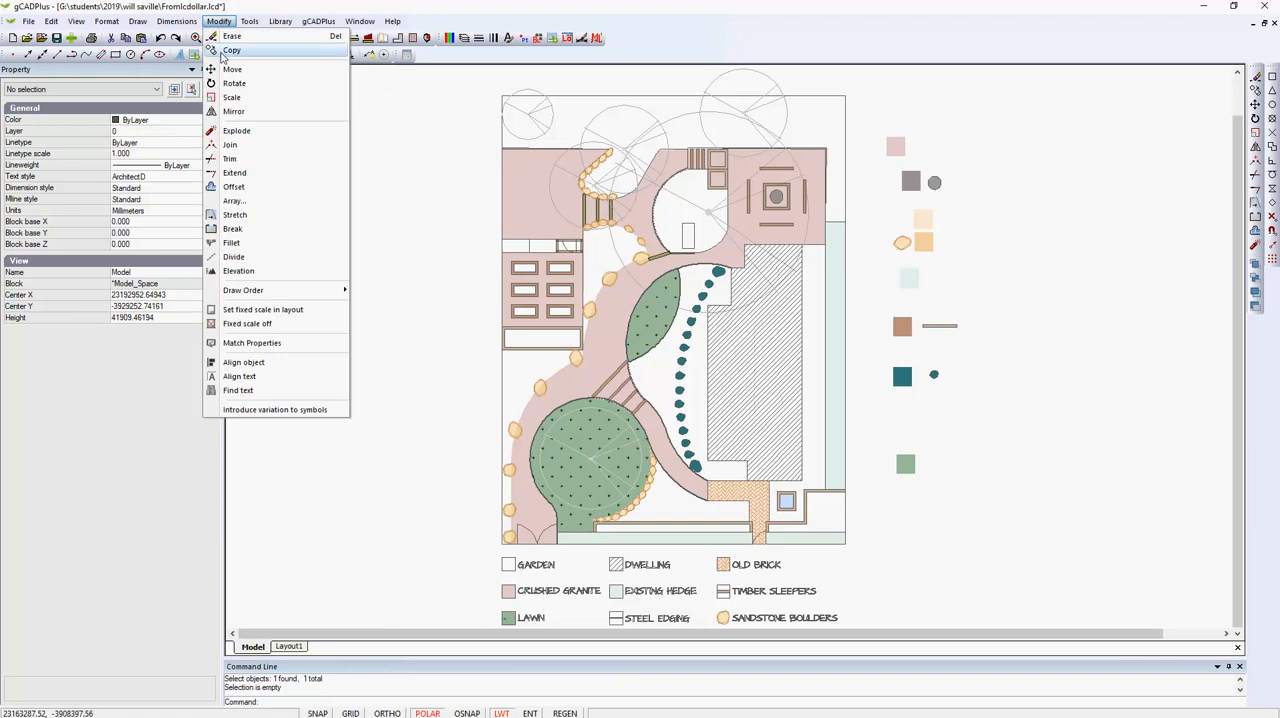
left_click(270, 343)
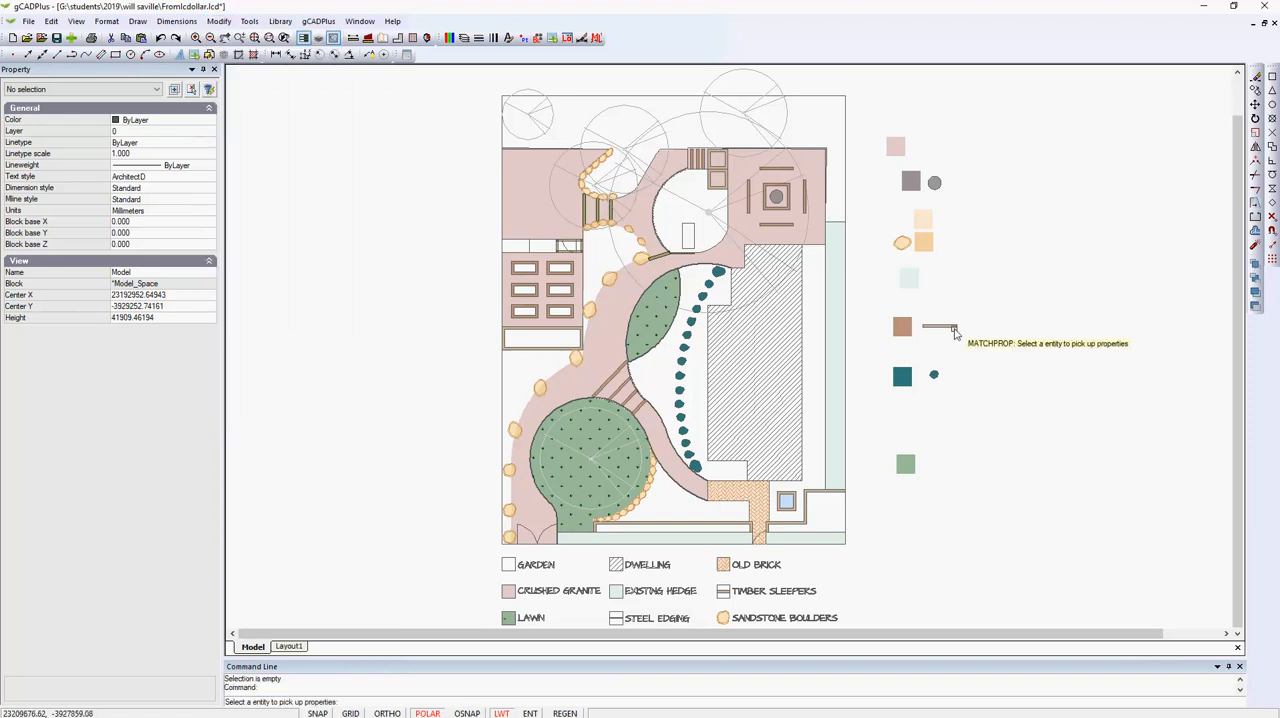
left_click(909, 279)
left_click(832, 356)
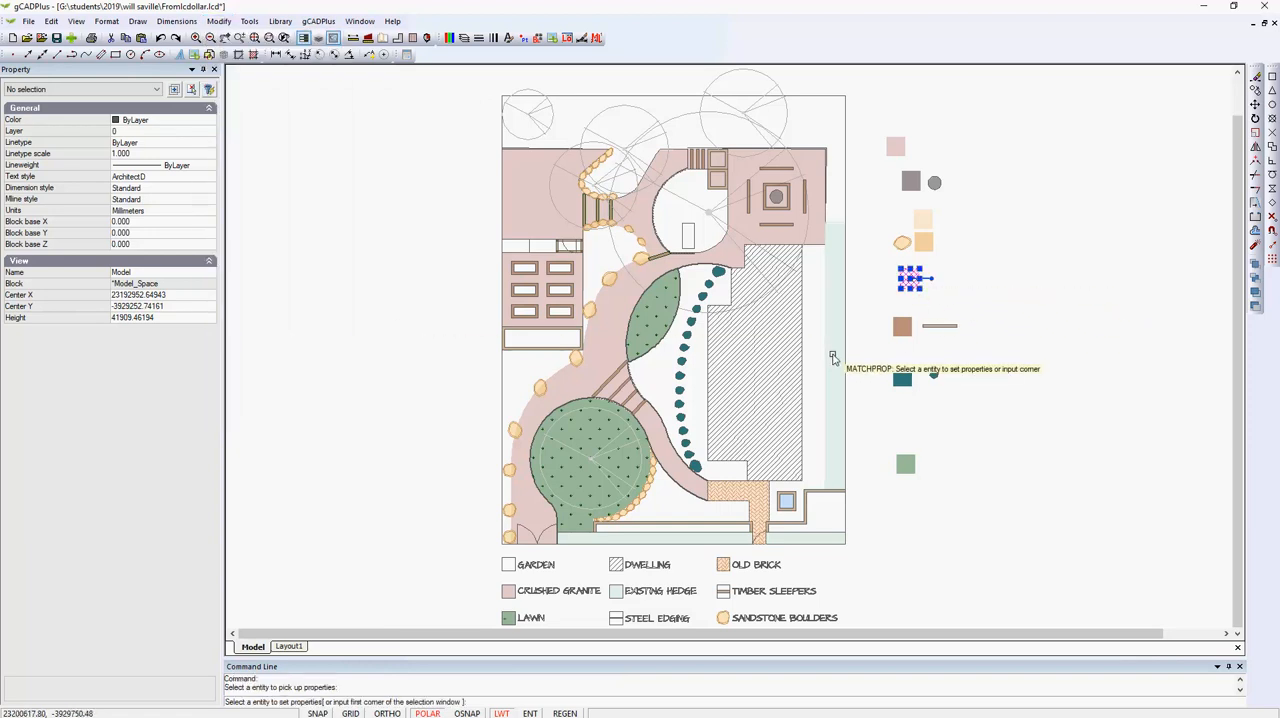
key("Escape")
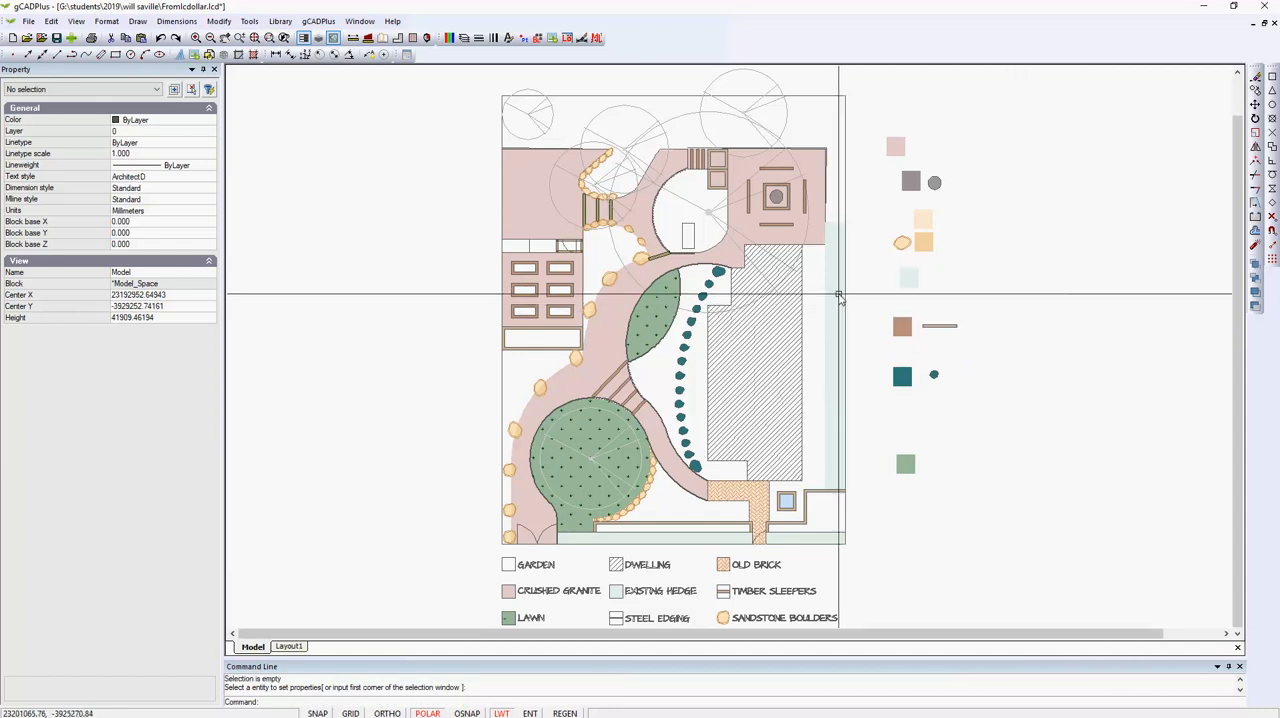
Give the tall hedge rectangle beside the dwelling a border and set its border color to 251.
left_click(836, 298)
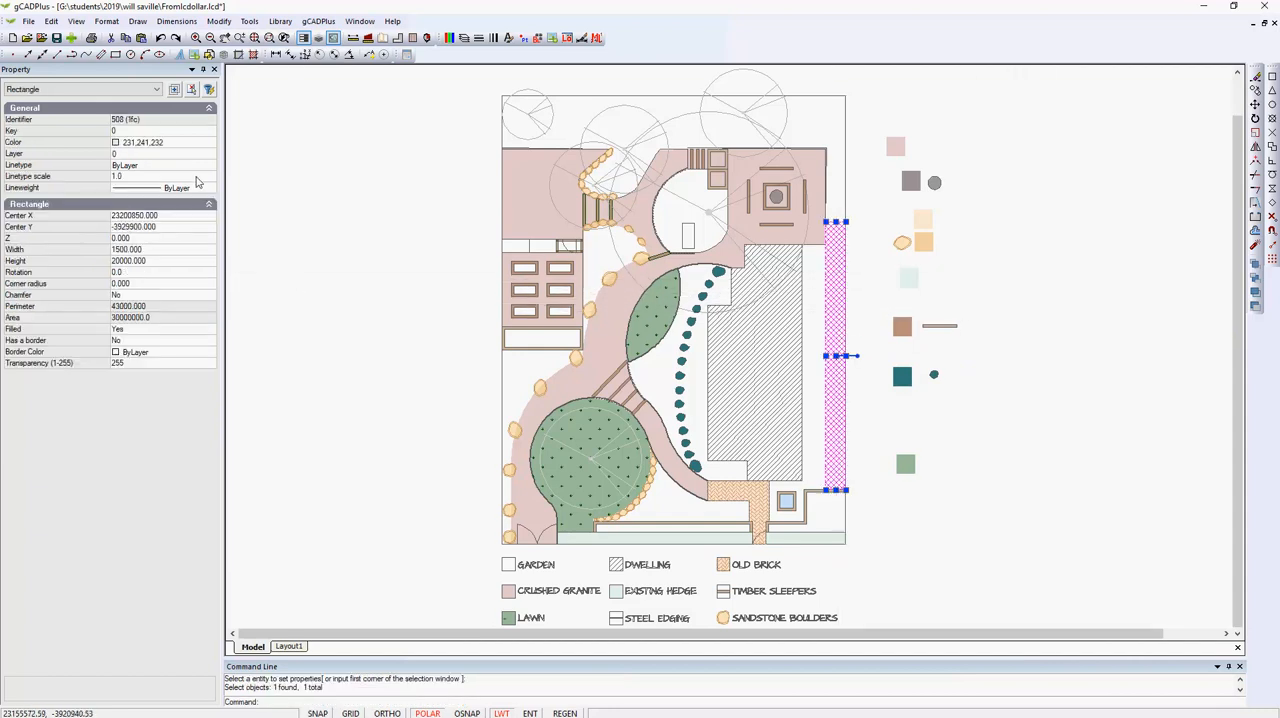
double_click(157, 341)
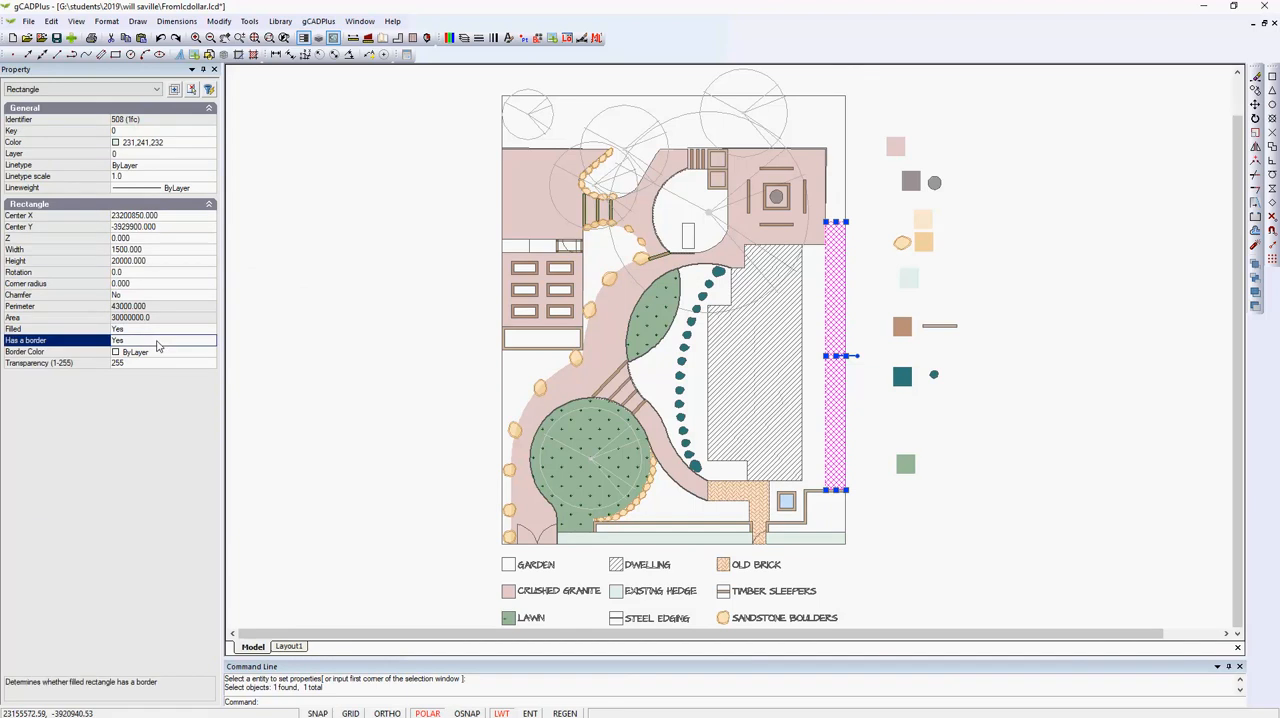
left_click(210, 354)
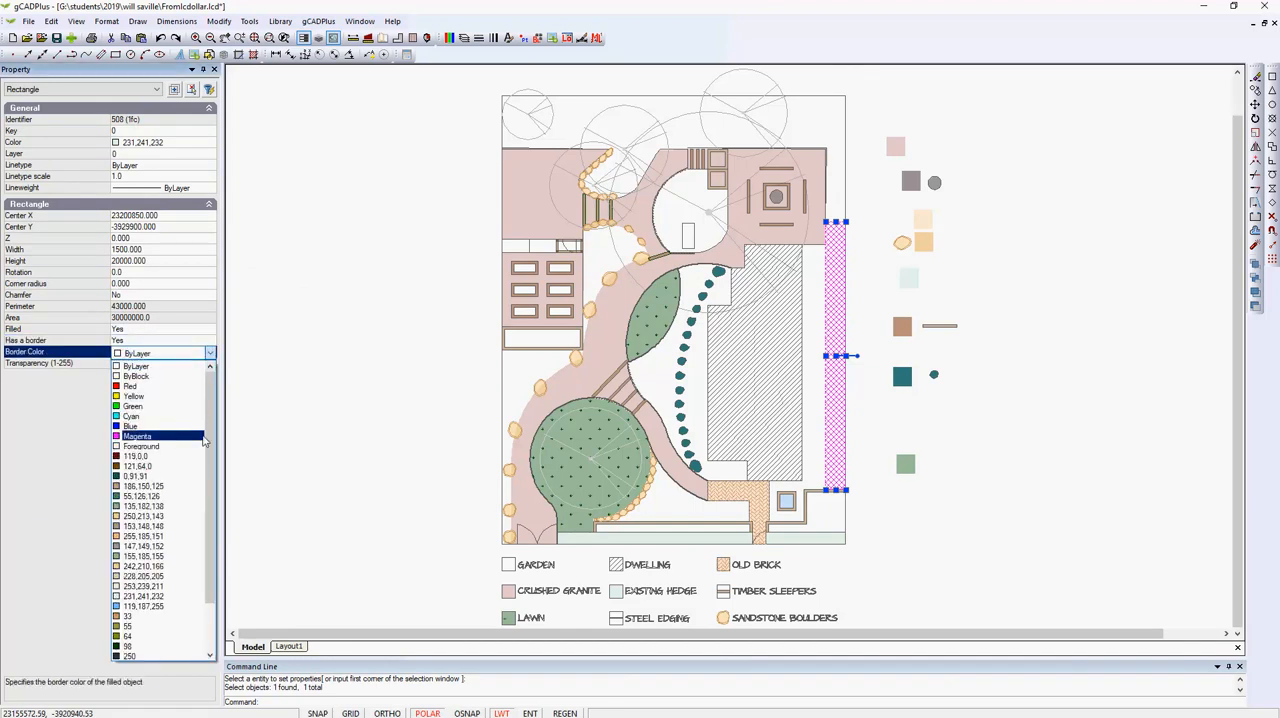
left_click_drag(209, 440, 209, 485)
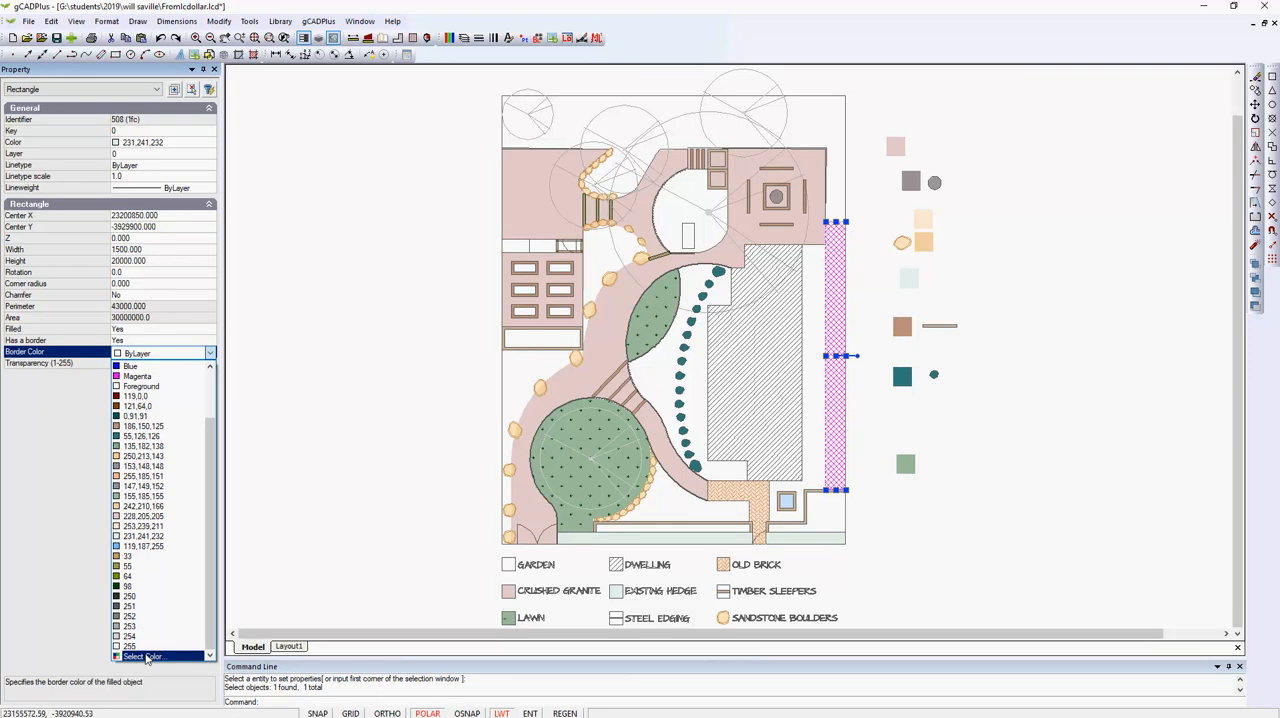
left_click(128, 606)
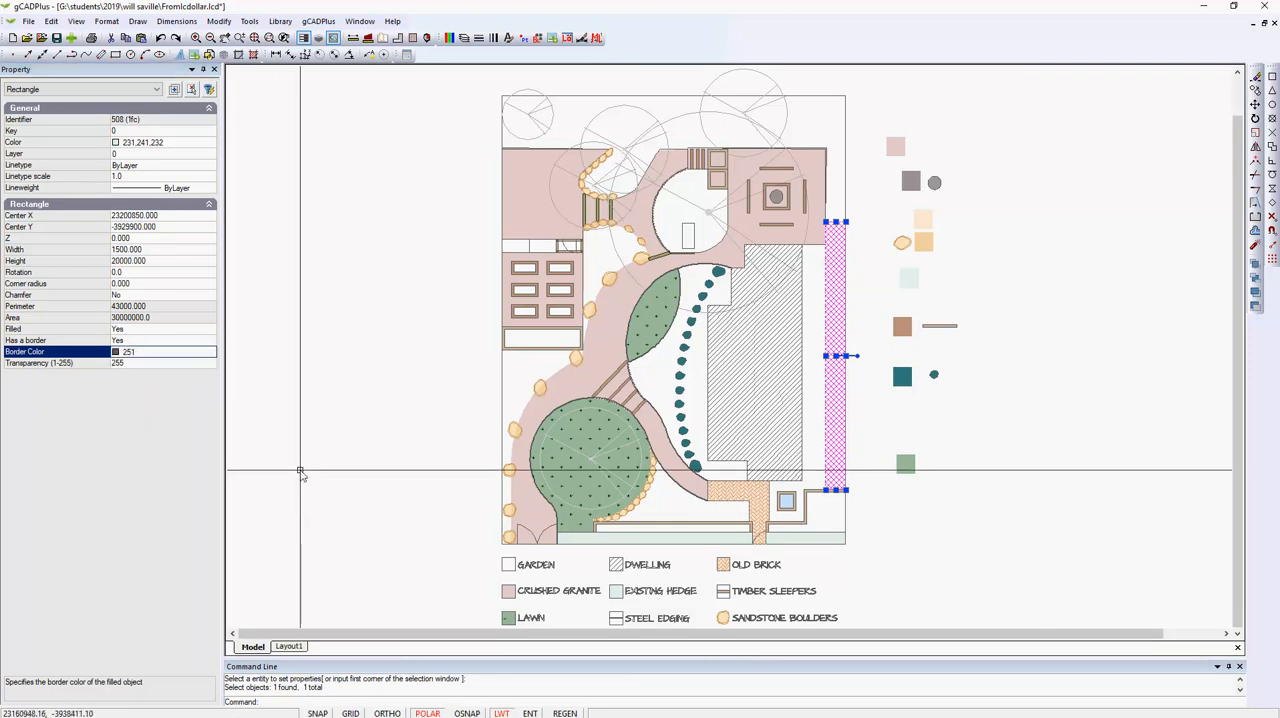
key("Escape")
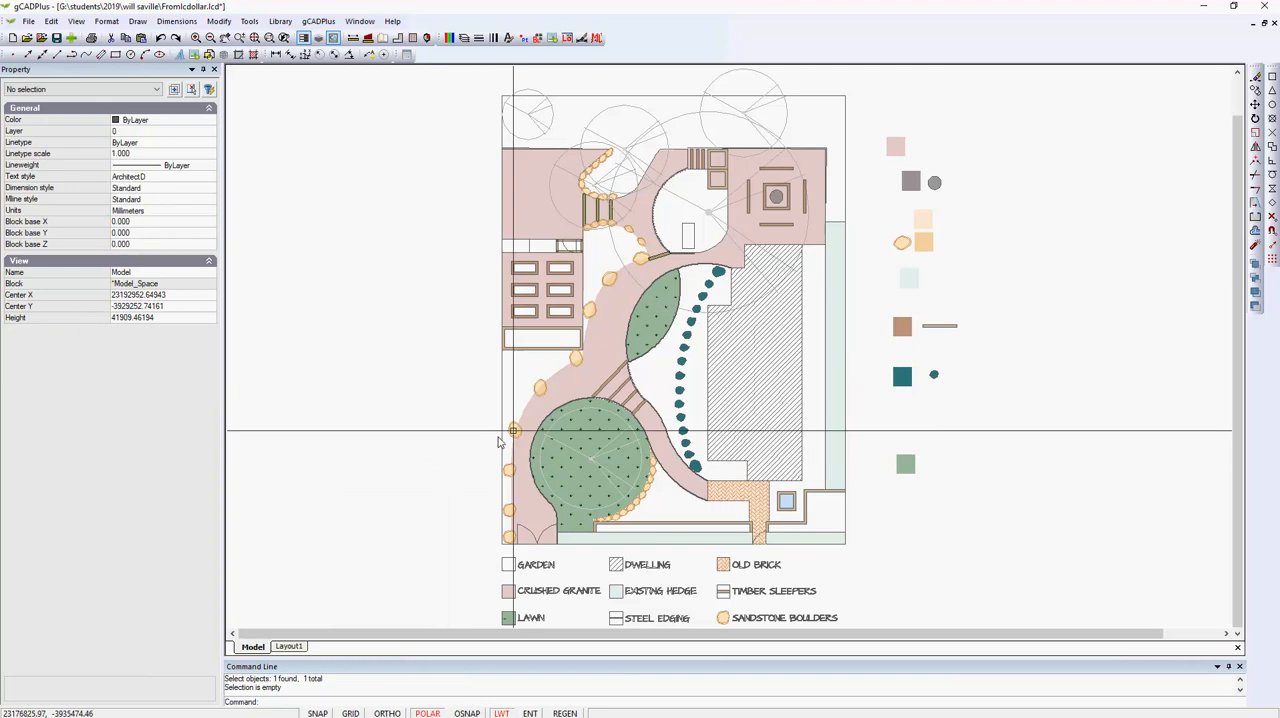
Match the bordered hedge rectangle's properties back onto the pale green swatch beside the plan.
right_click(866, 322)
left_click(880, 331)
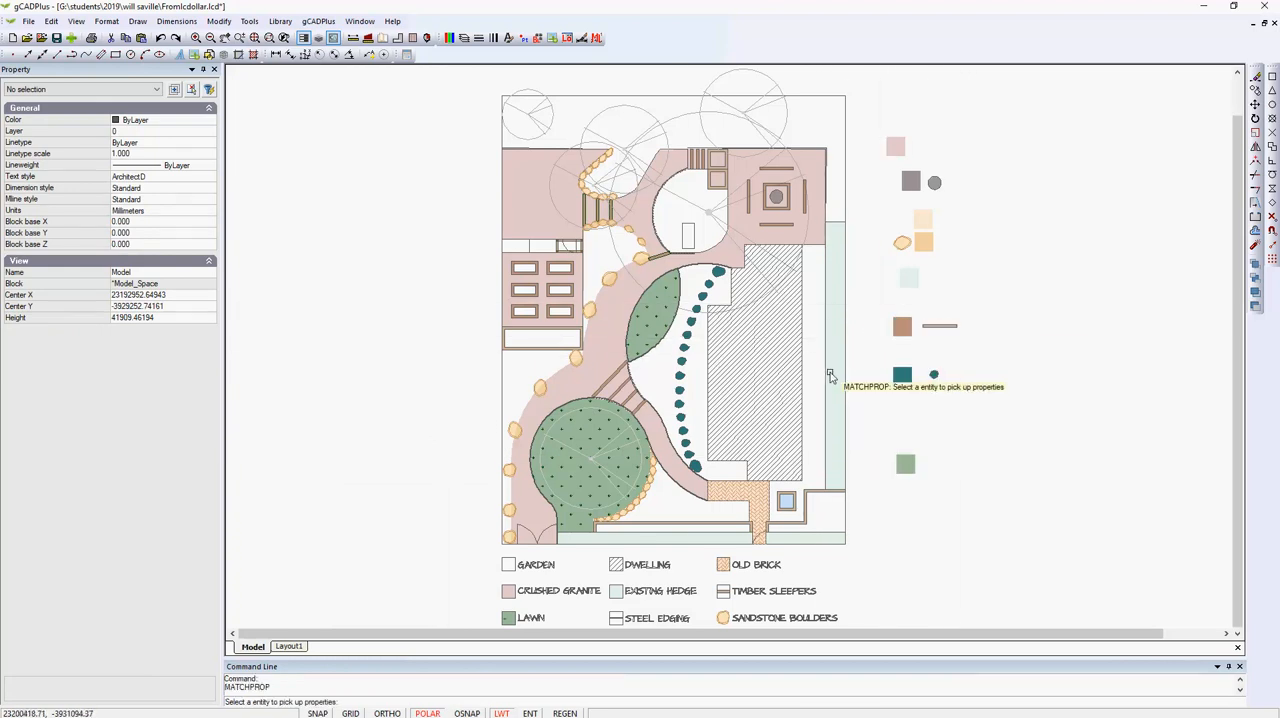
left_click(829, 366)
right_click(878, 316)
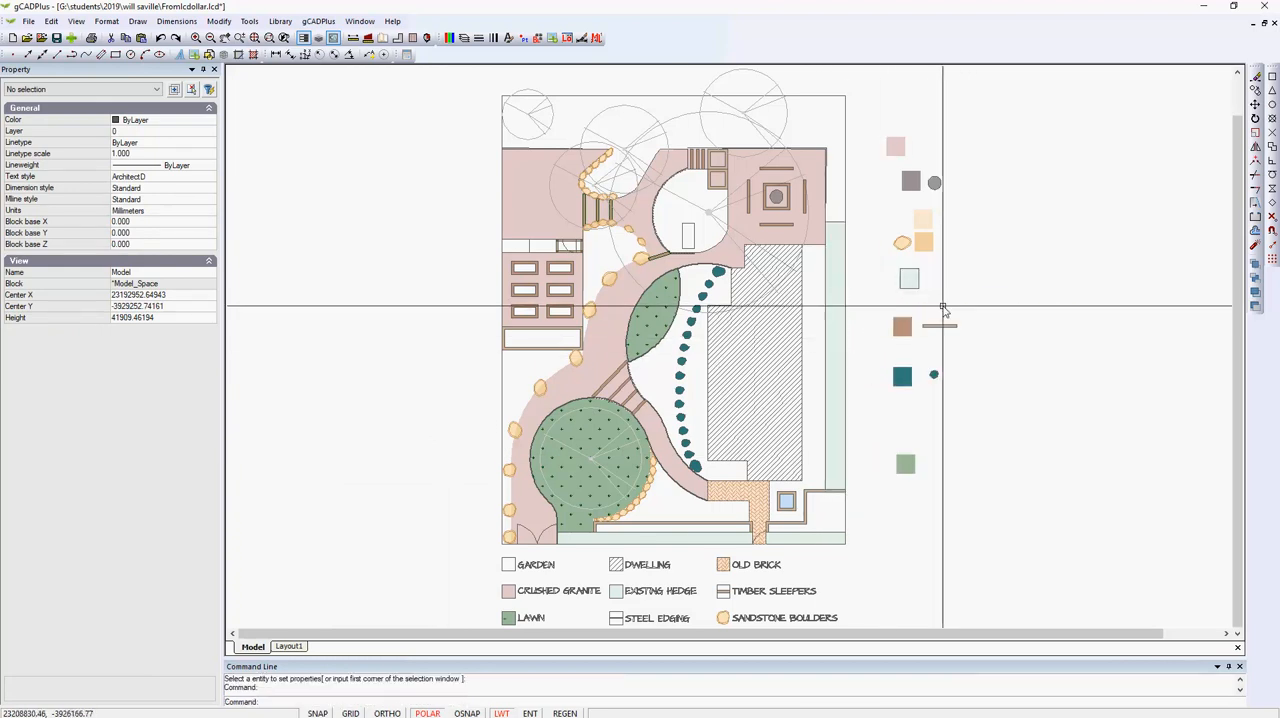
Match the pale green swatch's properties onto the short hedge rectangle at the plan's lower right corner, and check the lower hedge rectangles.
scroll(815, 562, "up", 3)
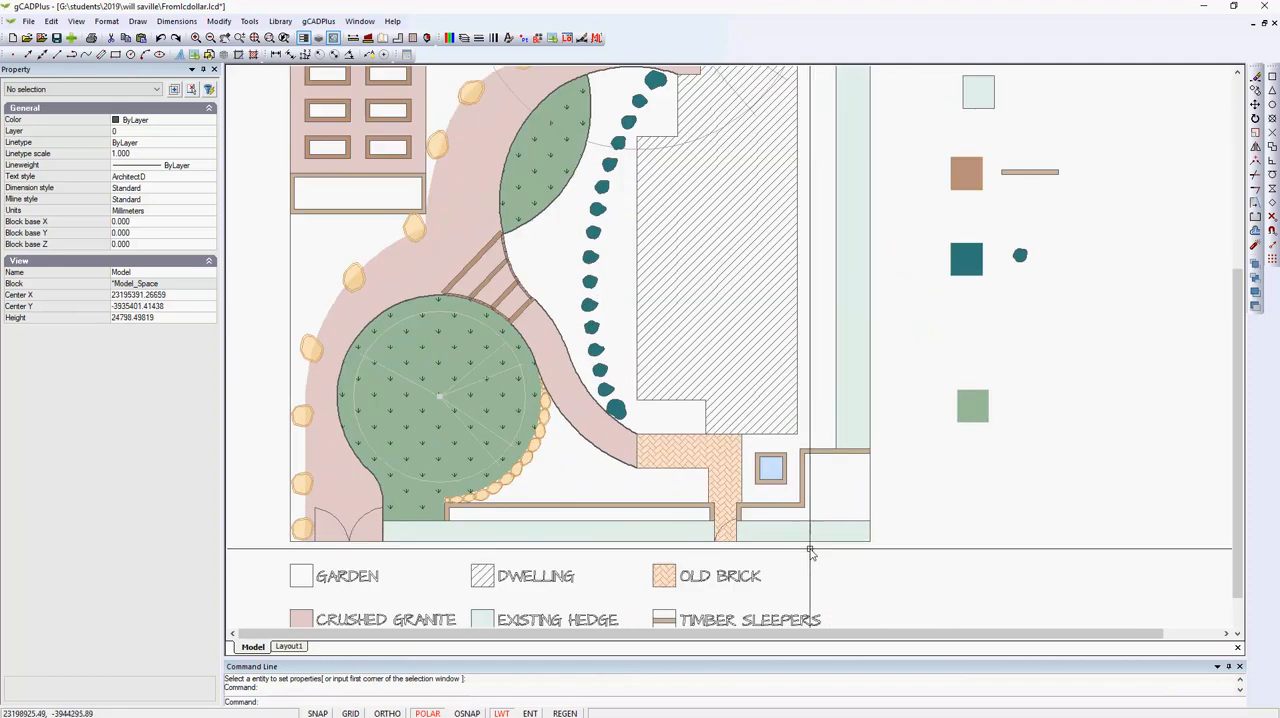
left_click(825, 537)
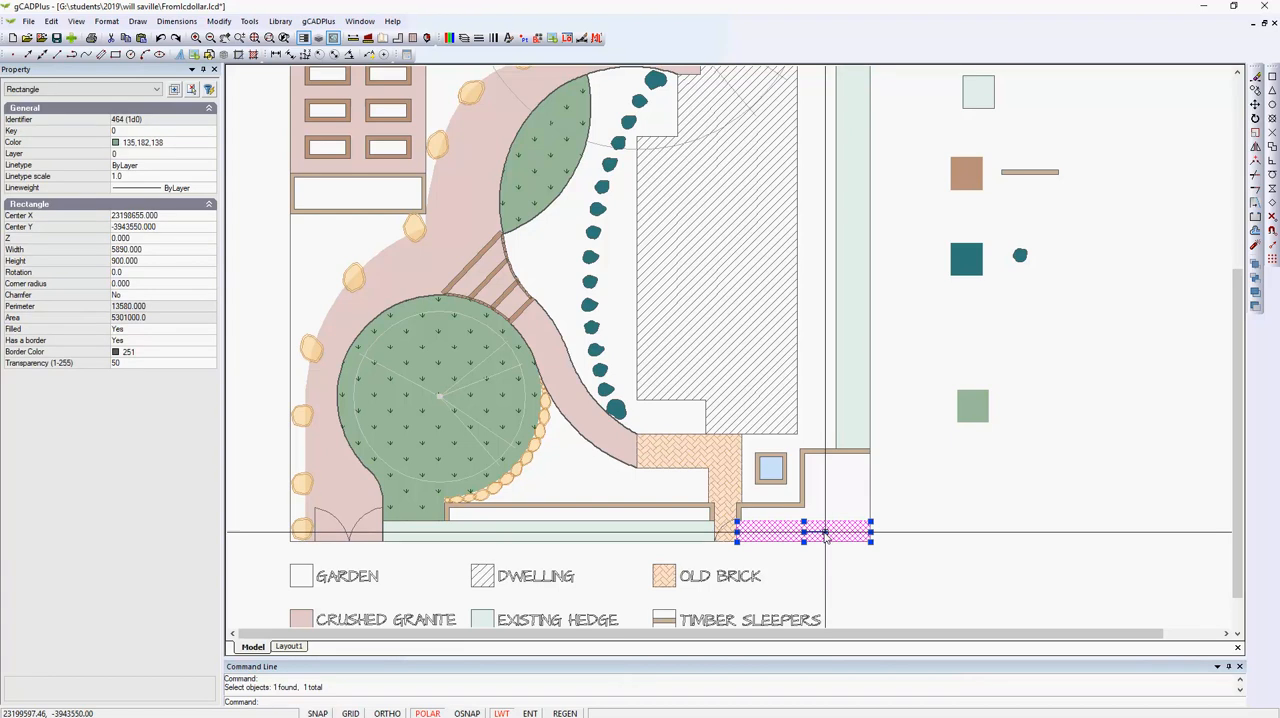
key("Escape")
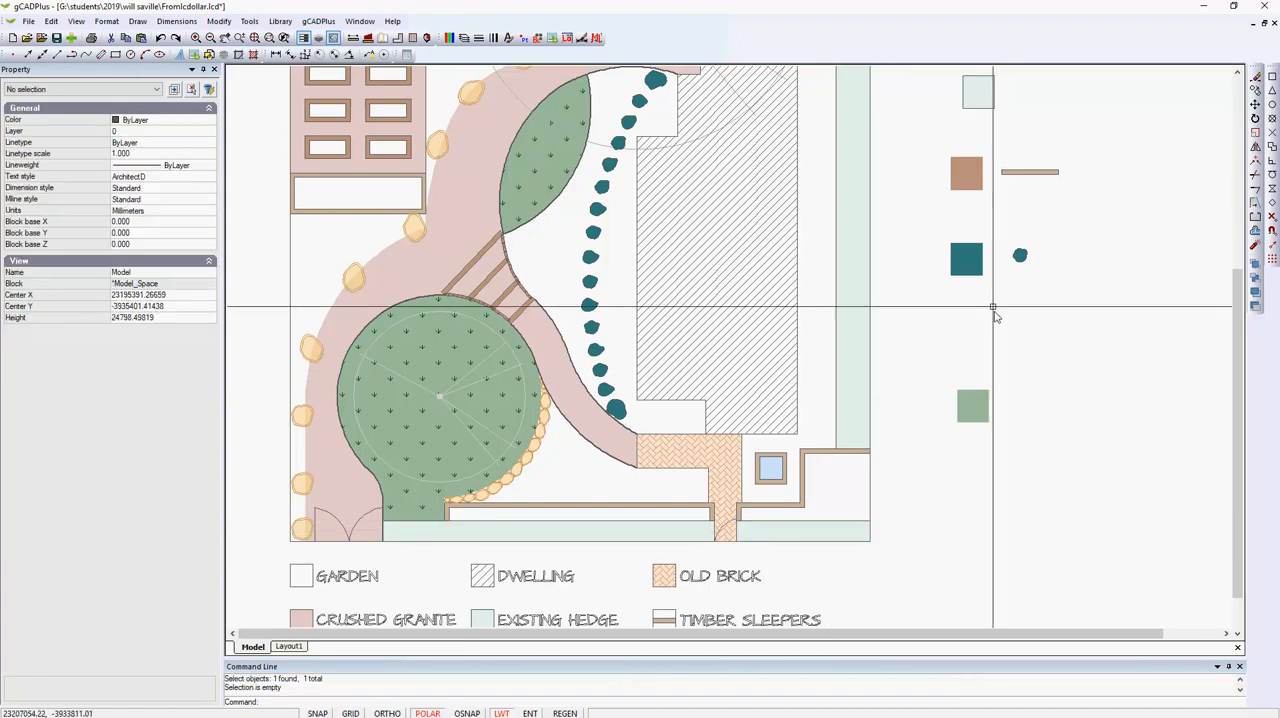
right_click(990, 143)
left_click(996, 147)
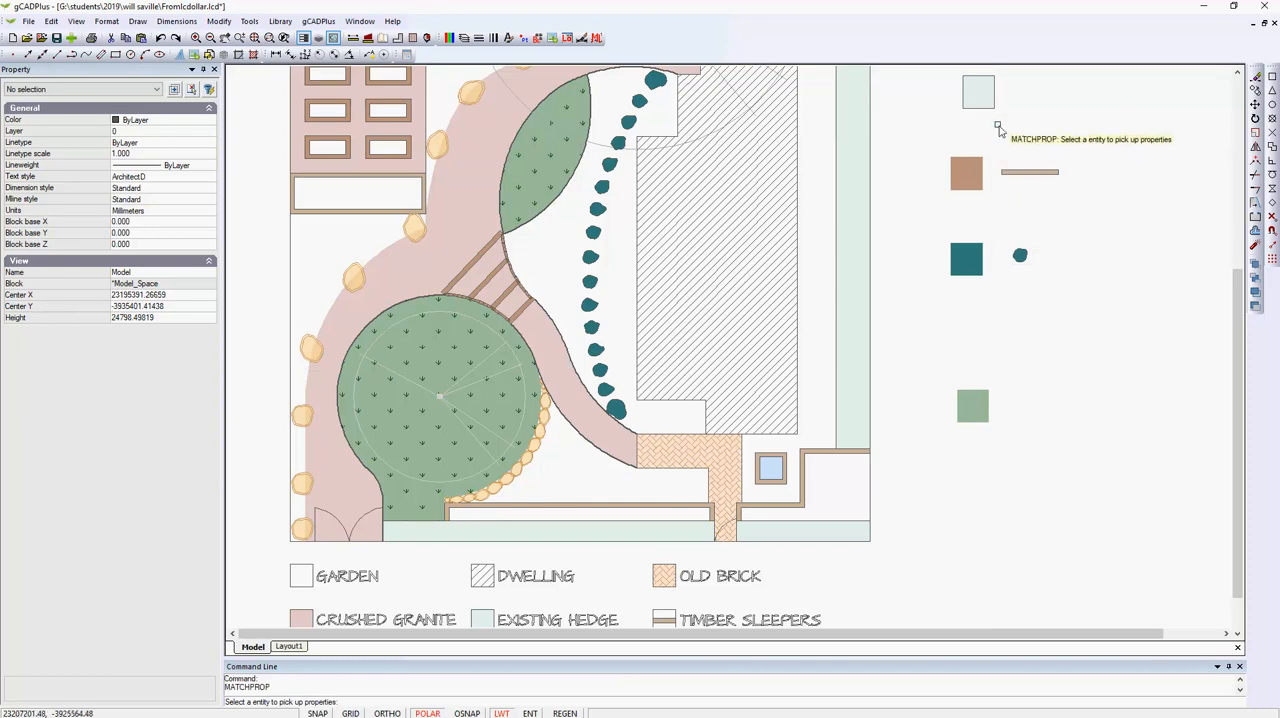
left_click(978, 93)
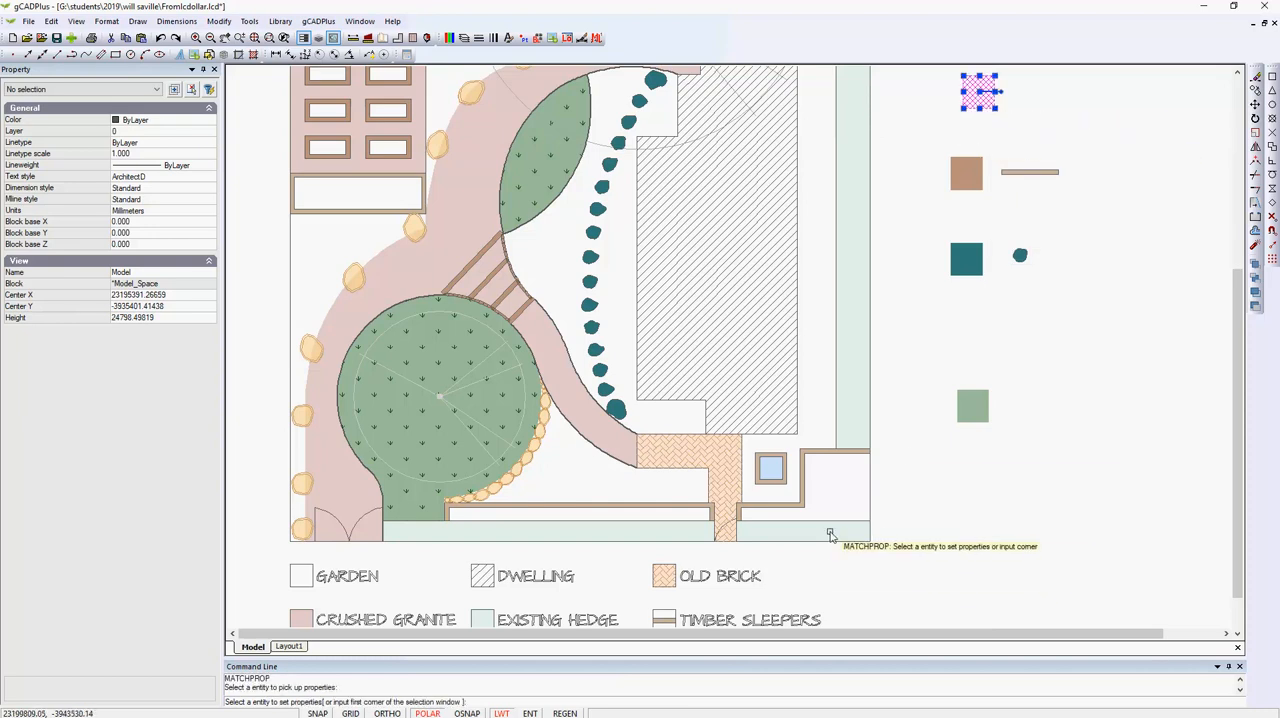
key("Escape")
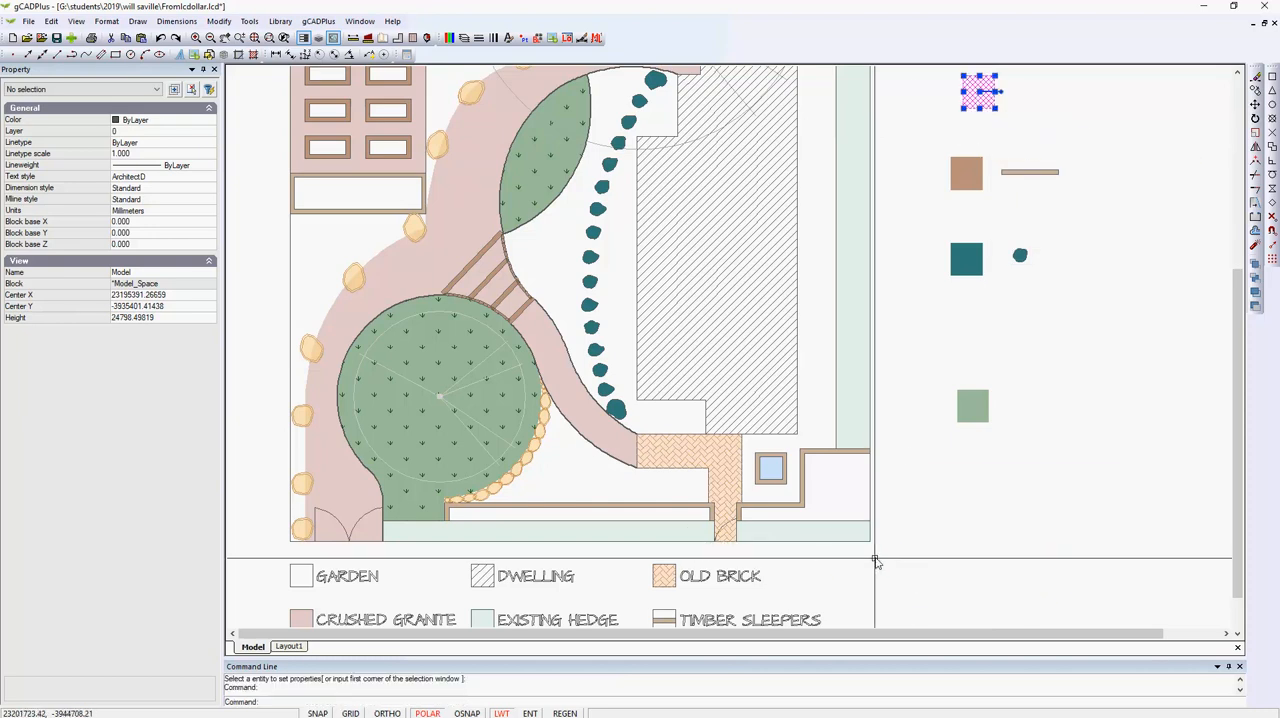
left_click(804, 538)
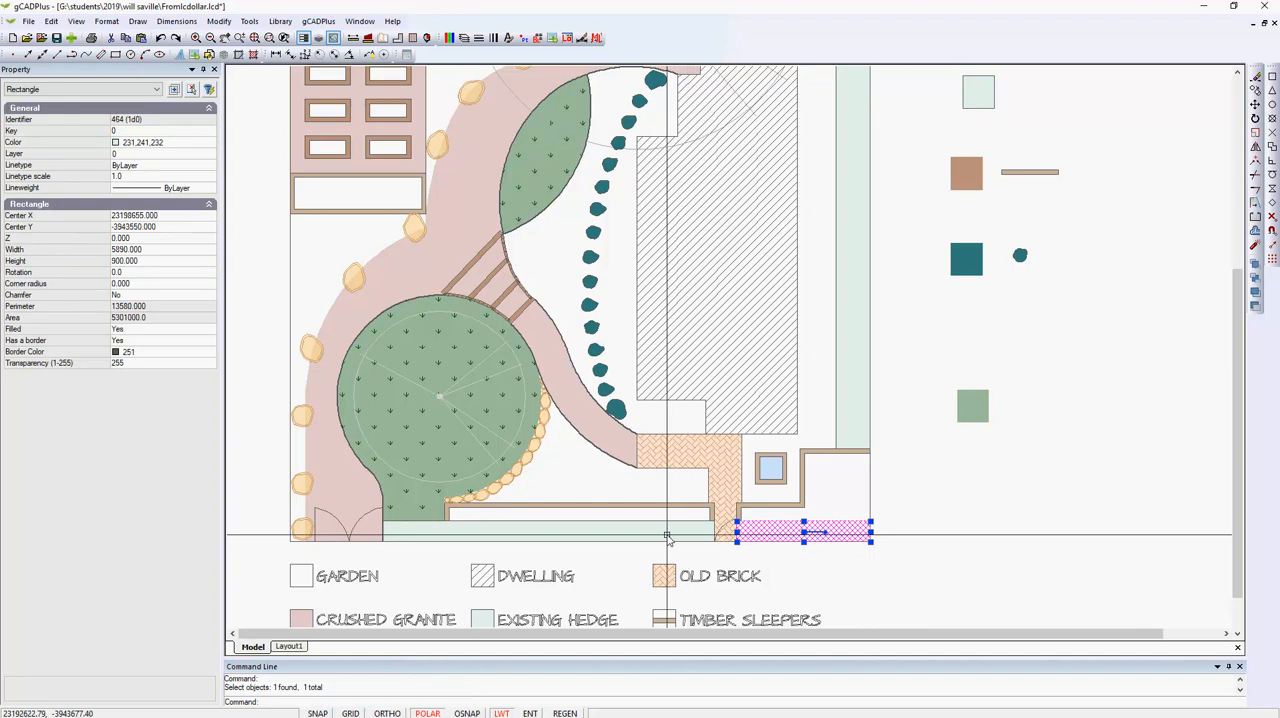
left_click(664, 533)
key("Escape")
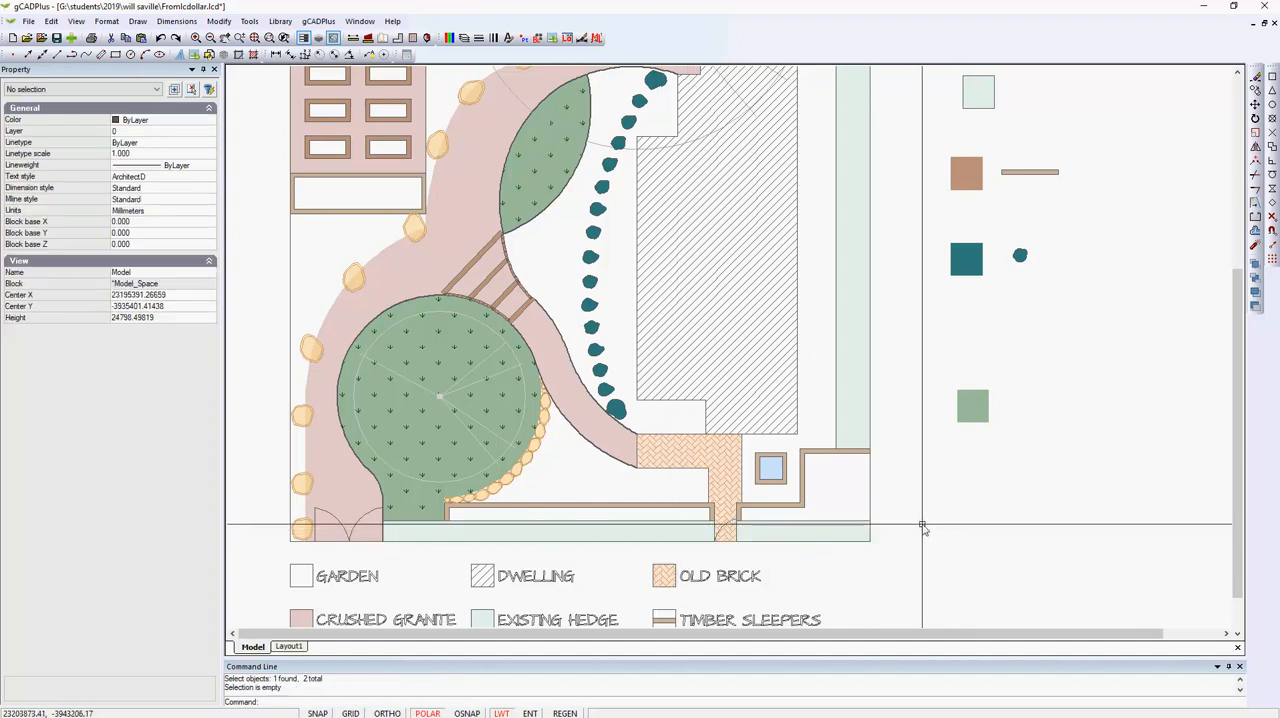
Check the circular lawn's properties and move the green lawn swatch to the empty space outside the plan, beside that lawn.
scroll(939, 510, "down", 1)
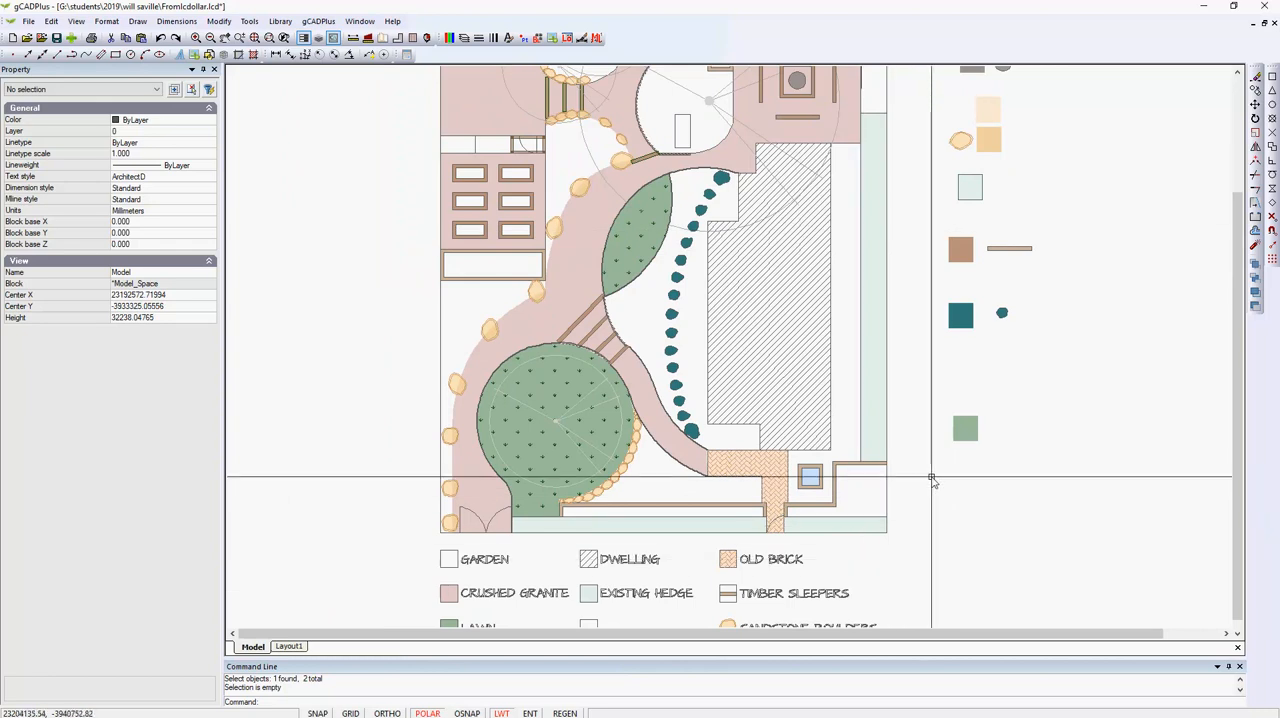
scroll(548, 465, "up", 1)
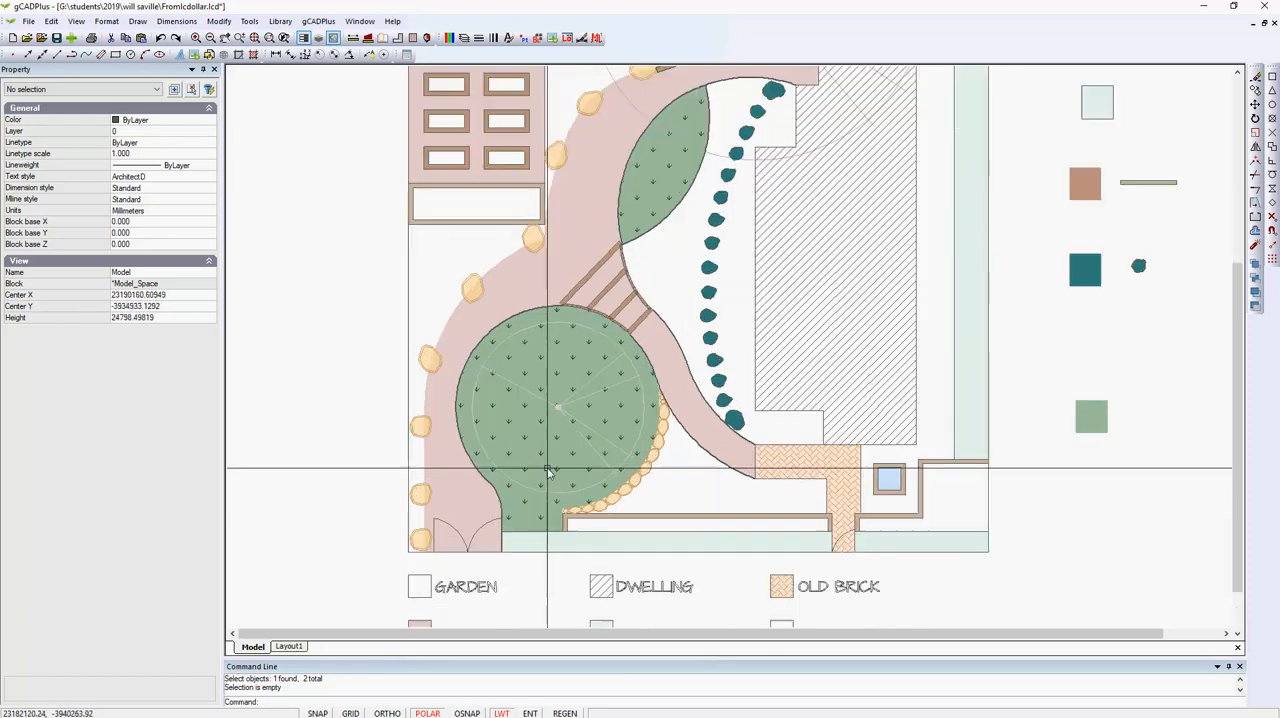
left_click(599, 414)
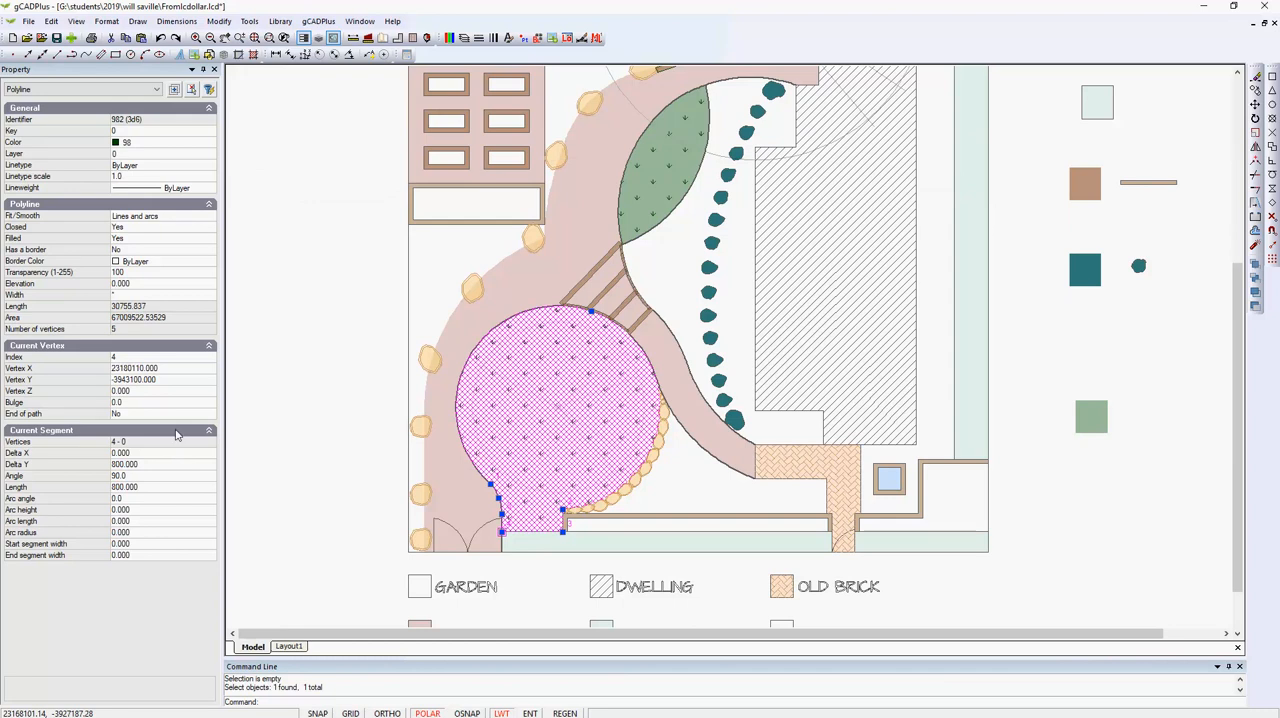
key("Escape")
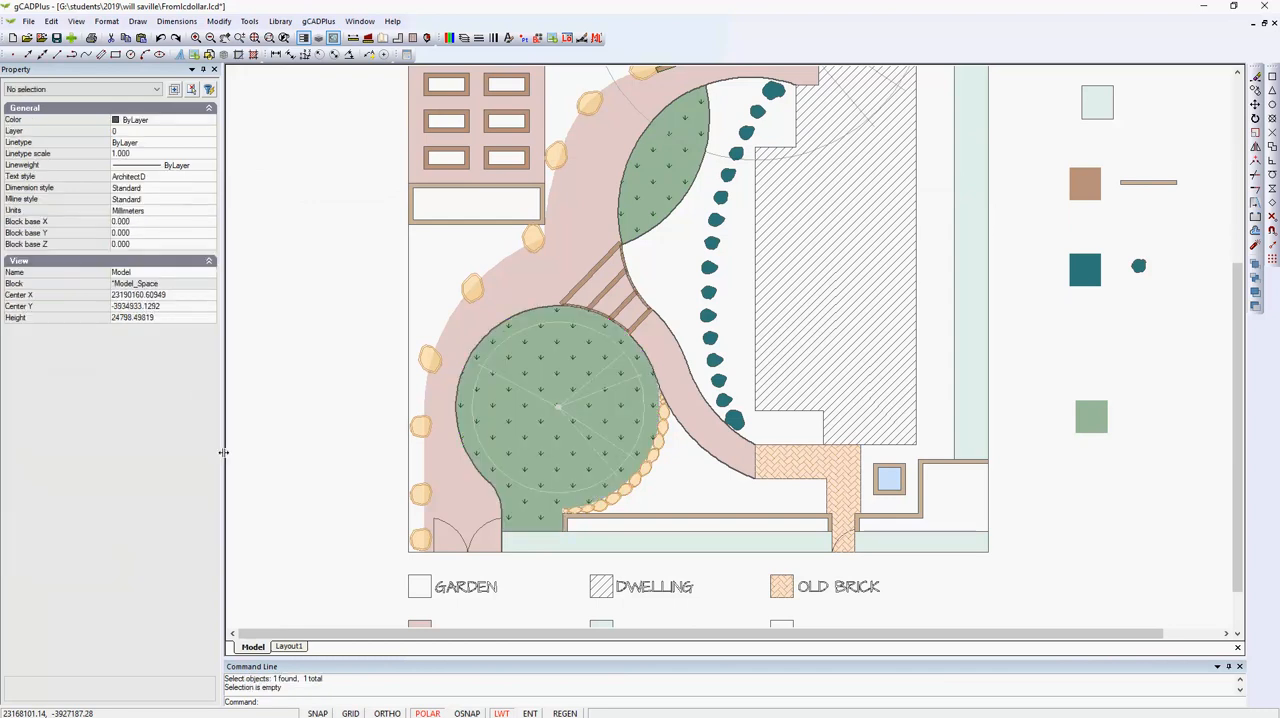
left_click(1087, 437)
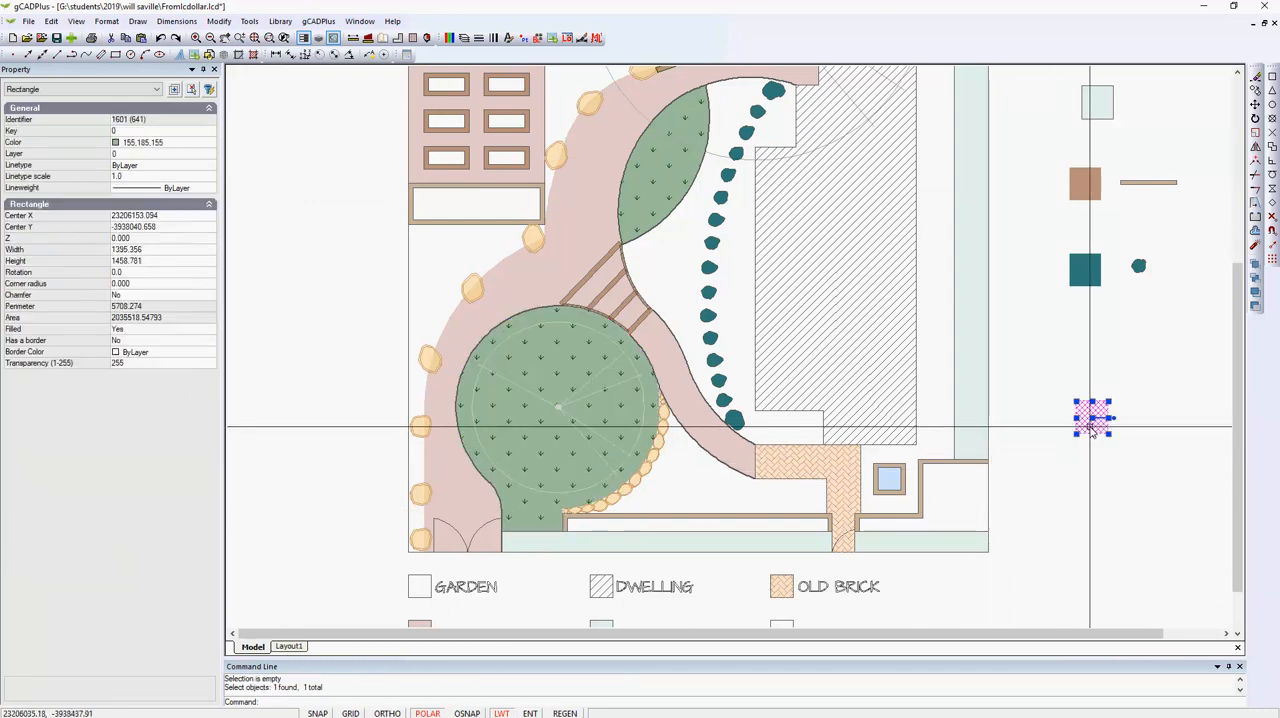
scroll(1092, 500, "down", 3)
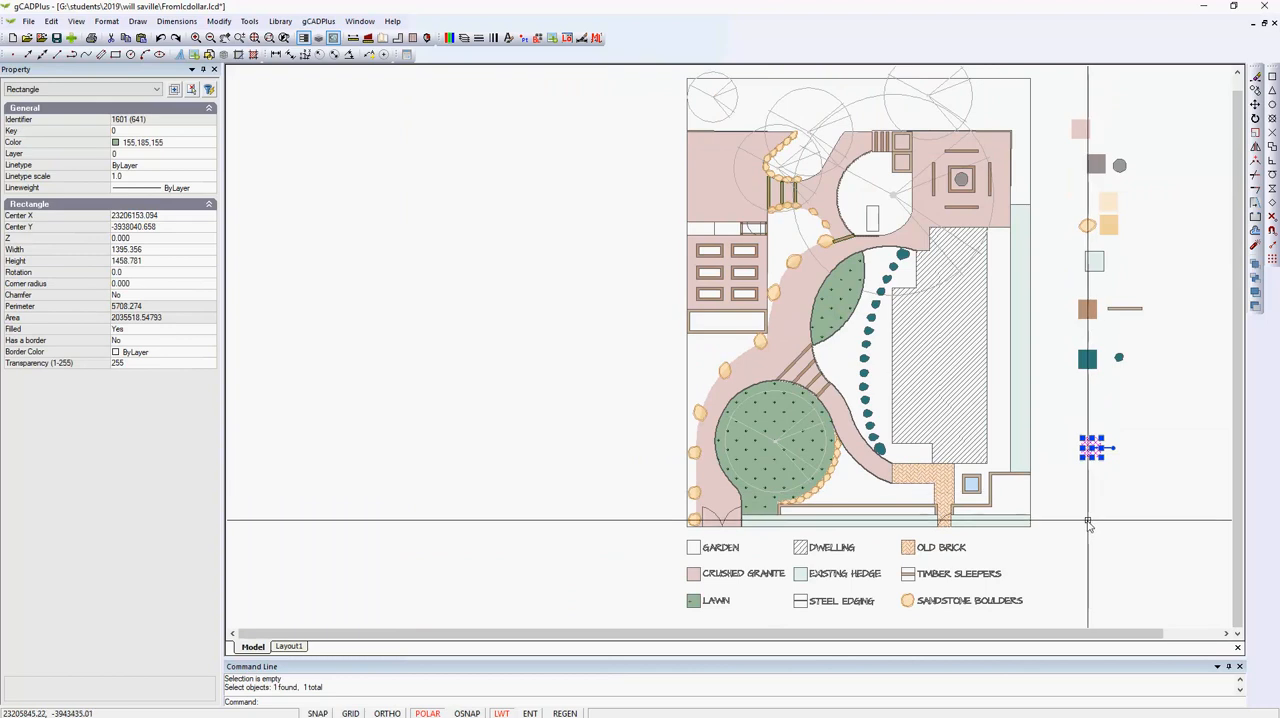
left_click_drag(1092, 448, 650, 492)
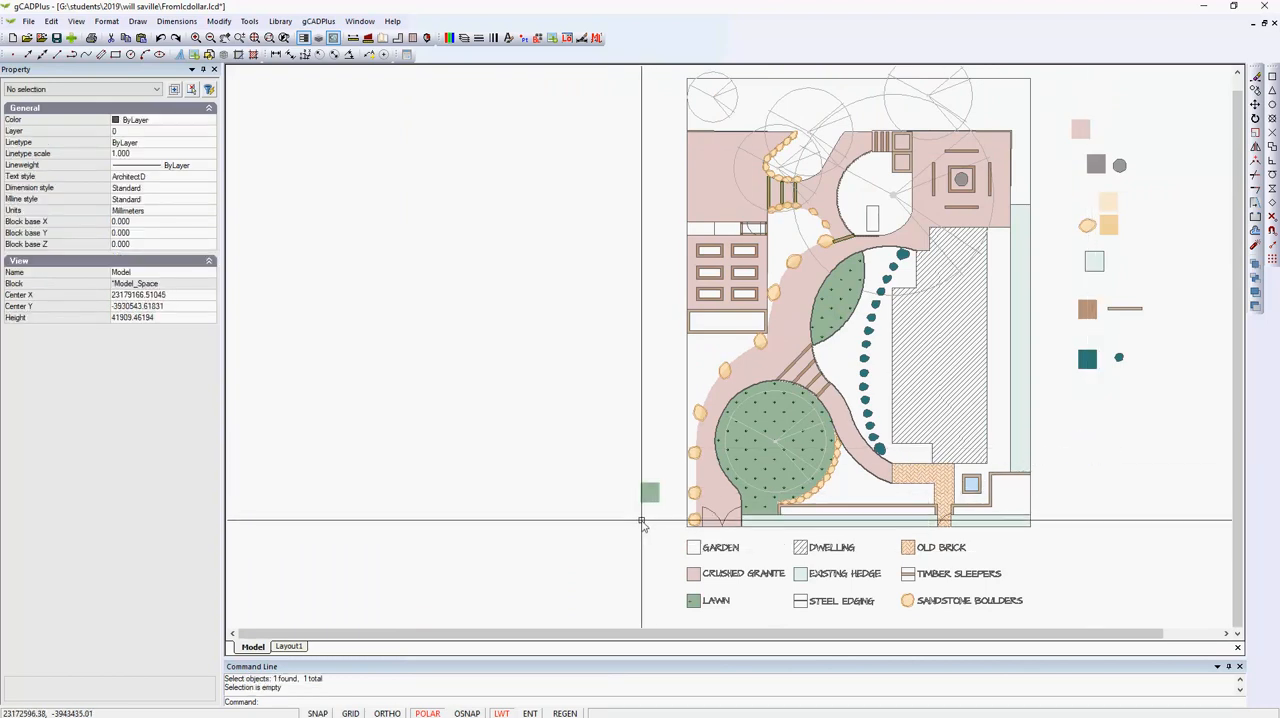
Give the green lawn swatch a border and set its border color to 251.
scroll(646, 522, "up", 3)
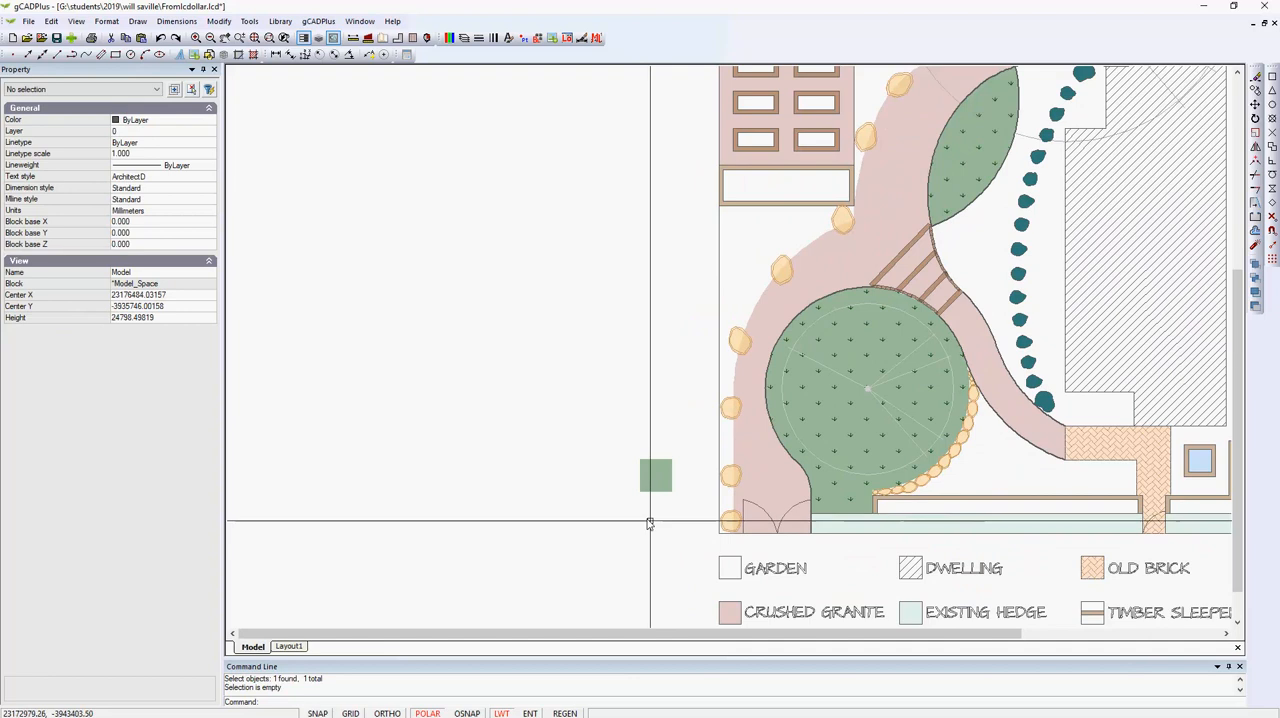
left_click(651, 478)
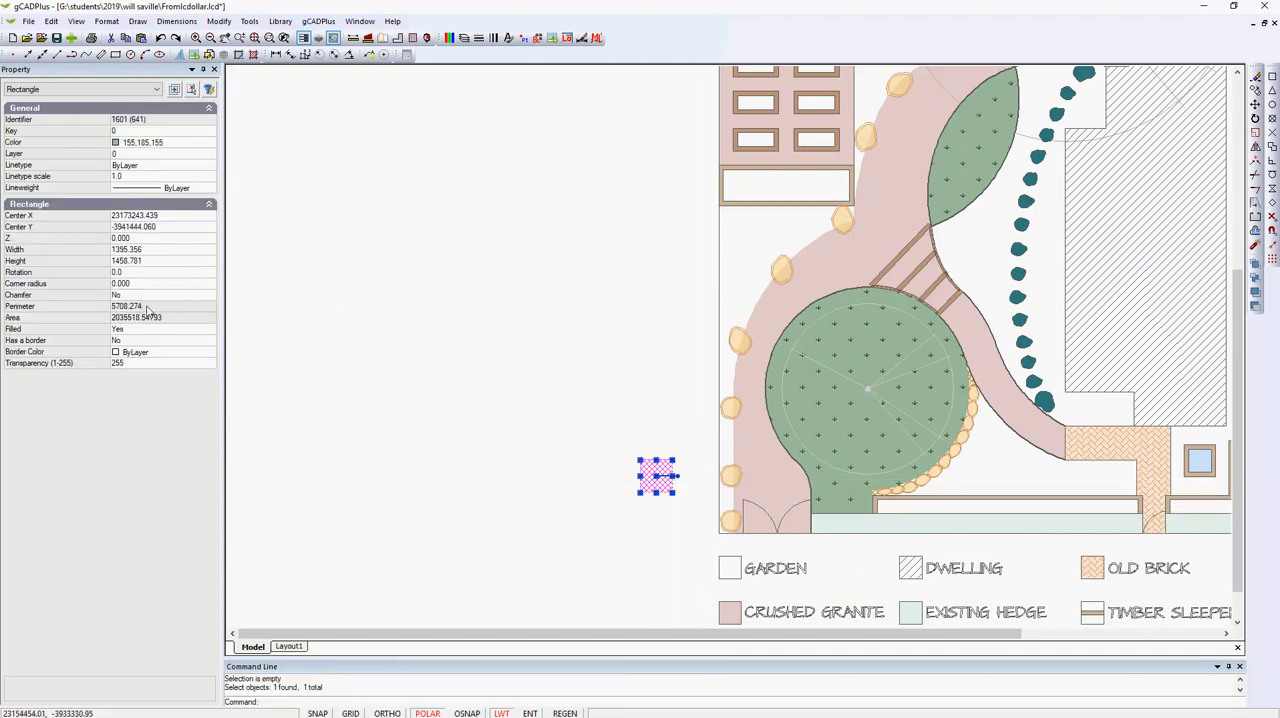
double_click(202, 341)
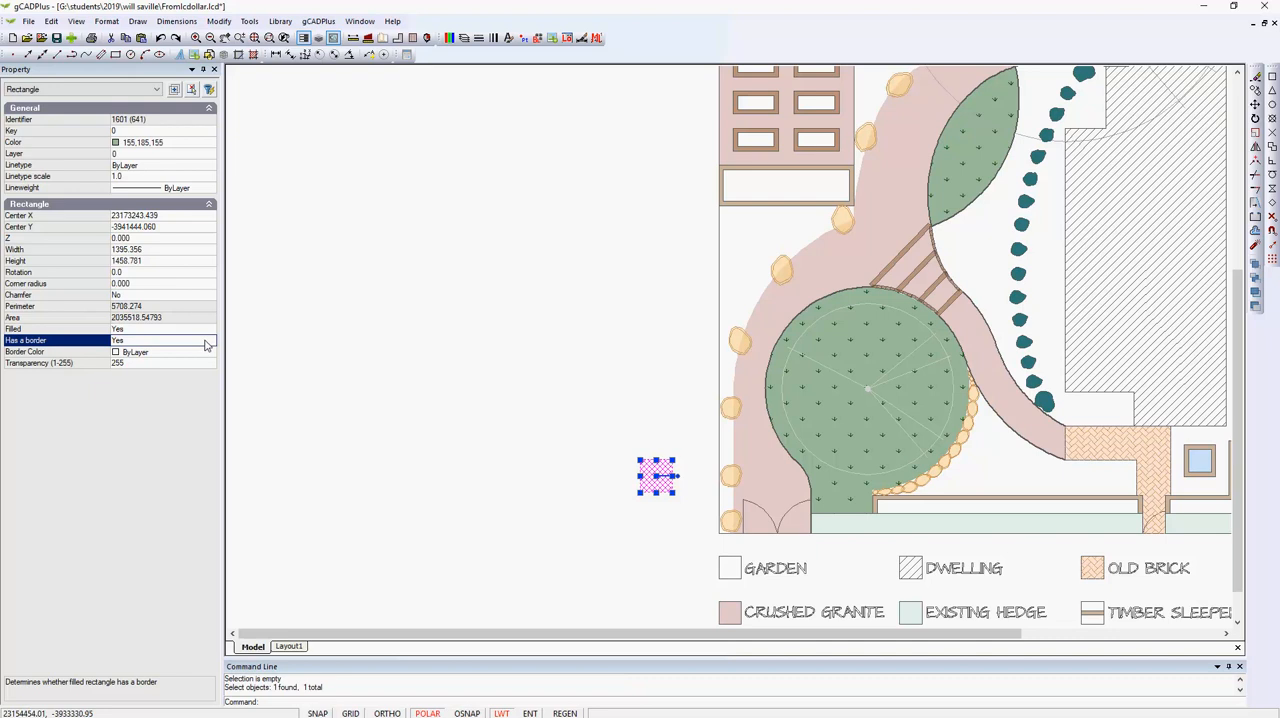
left_click(211, 354)
left_click(211, 356)
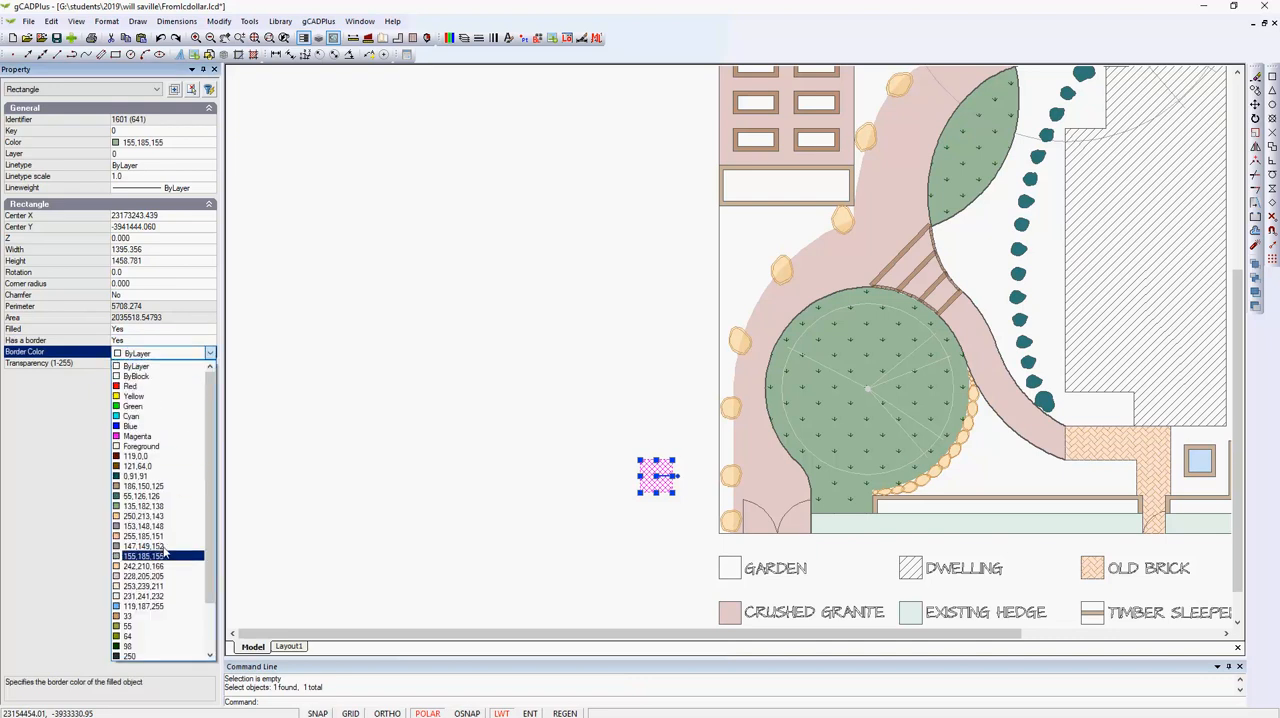
left_click_drag(208, 587, 176, 667)
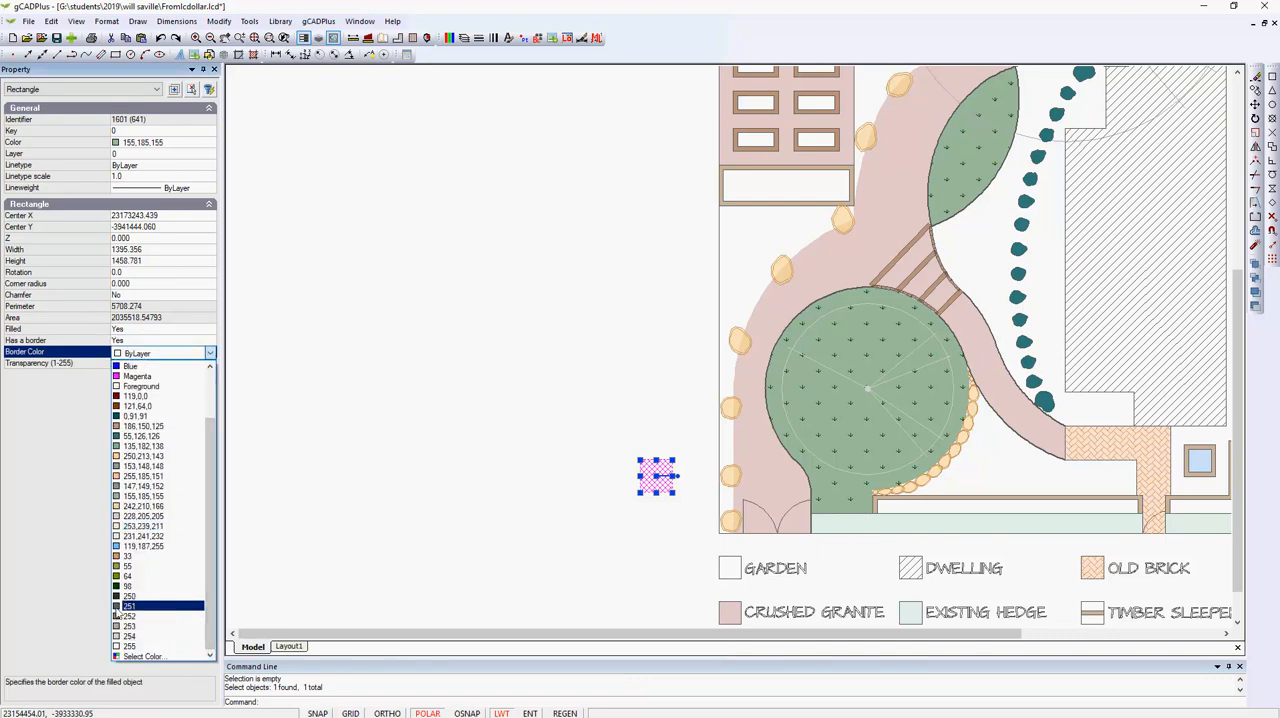
left_click(117, 606)
key("Escape")
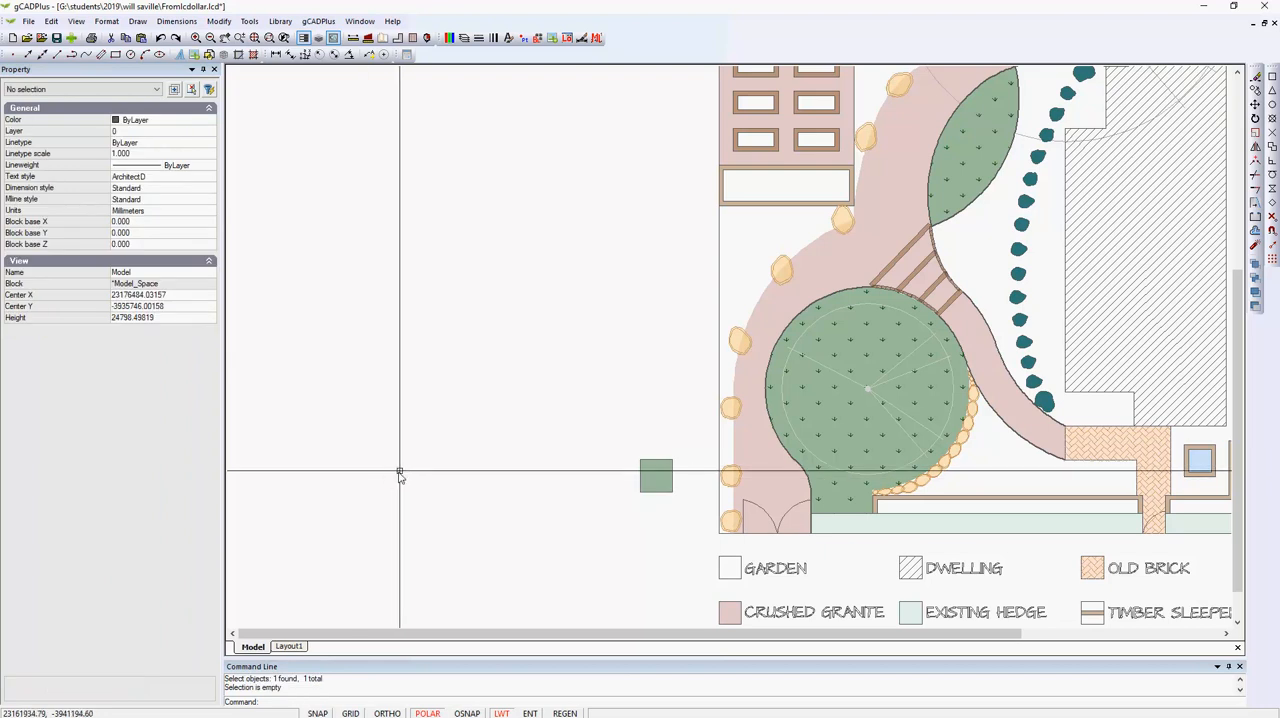
Match the bordered green swatch's properties onto the circular lawn polyline and check the lawn's properties.
right_click(414, 343)
left_click(450, 347)
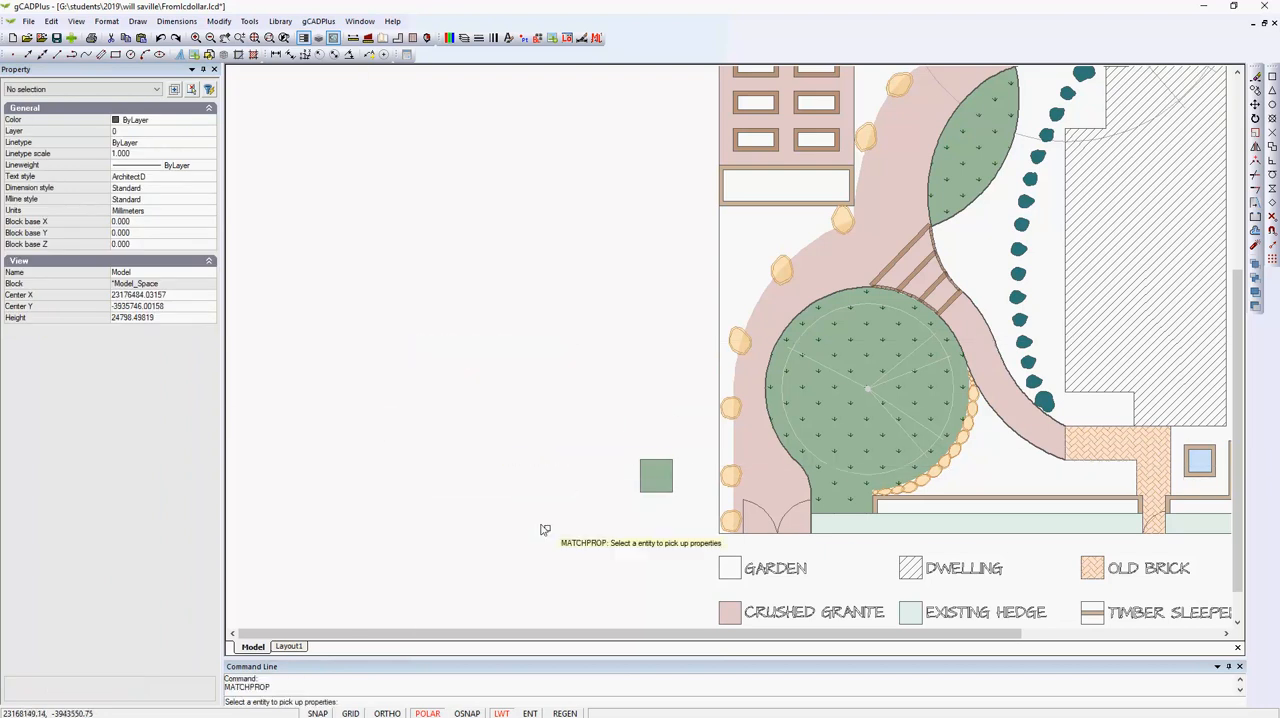
left_click(643, 488)
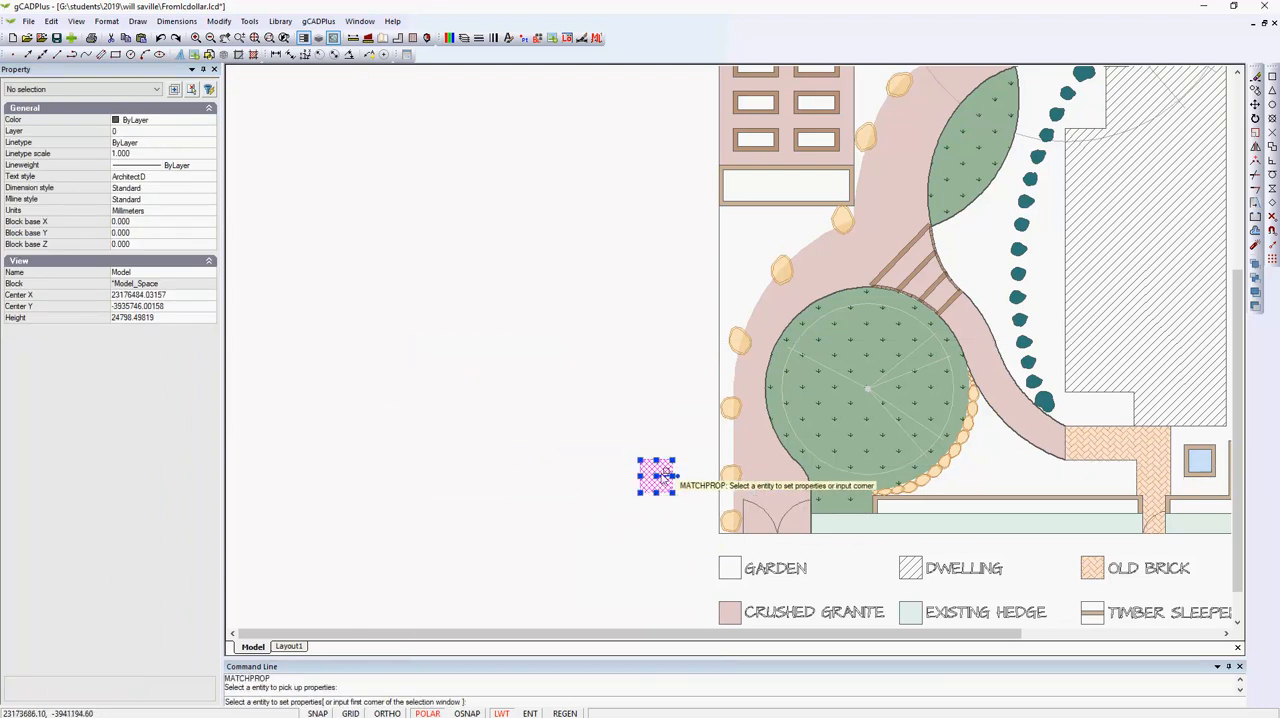
left_click(833, 404)
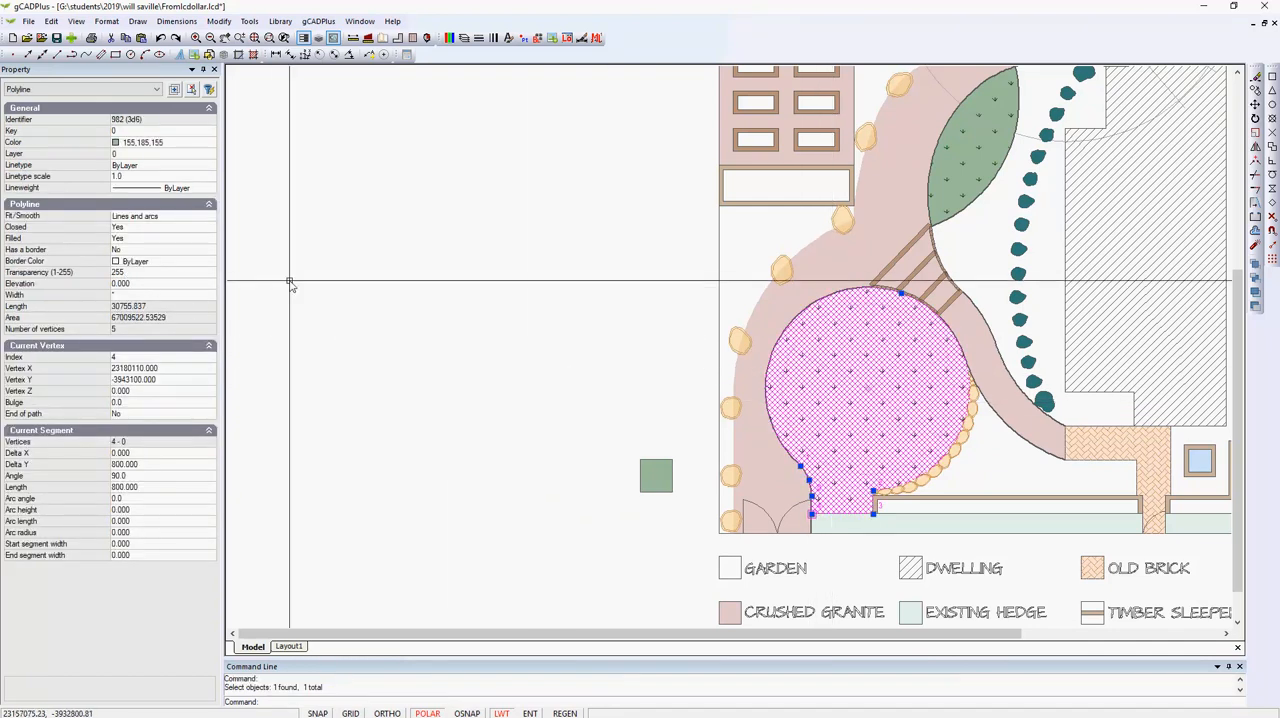
key("Escape")
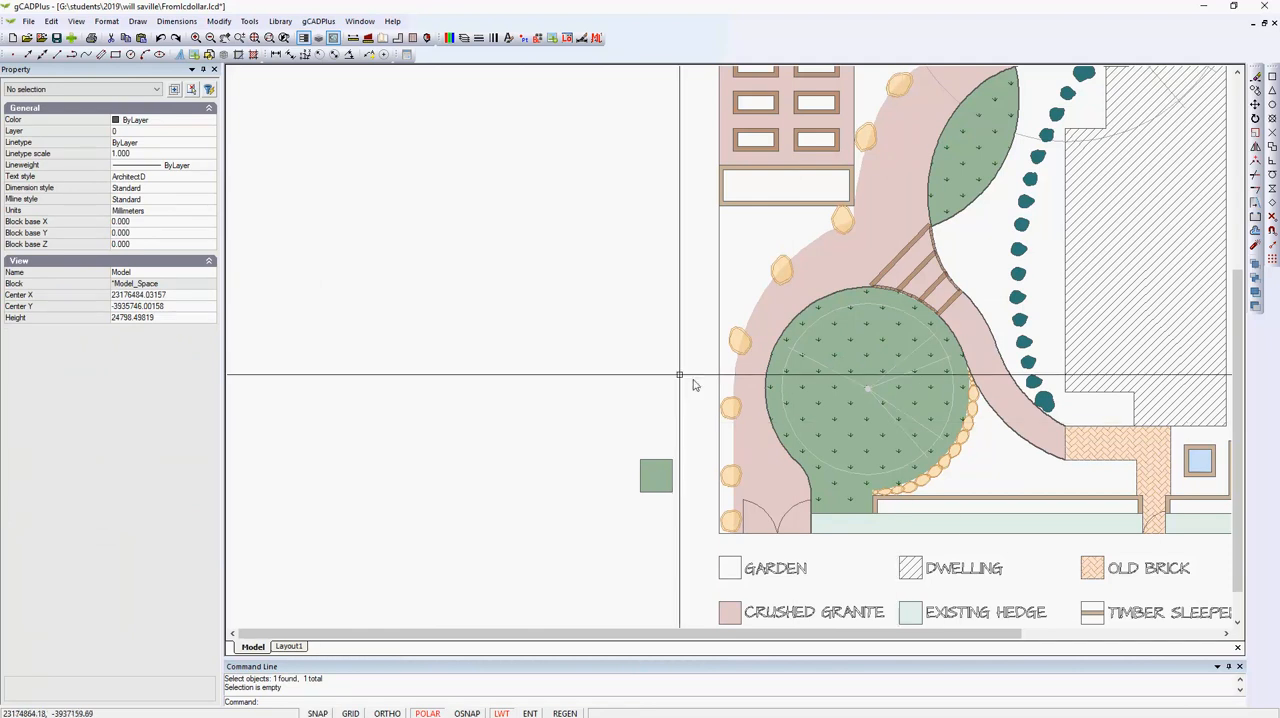
Match the green swatch's properties onto the leaf-shaped lawn and the LAWN box in the legend.
scroll(521, 304, "down", 1)
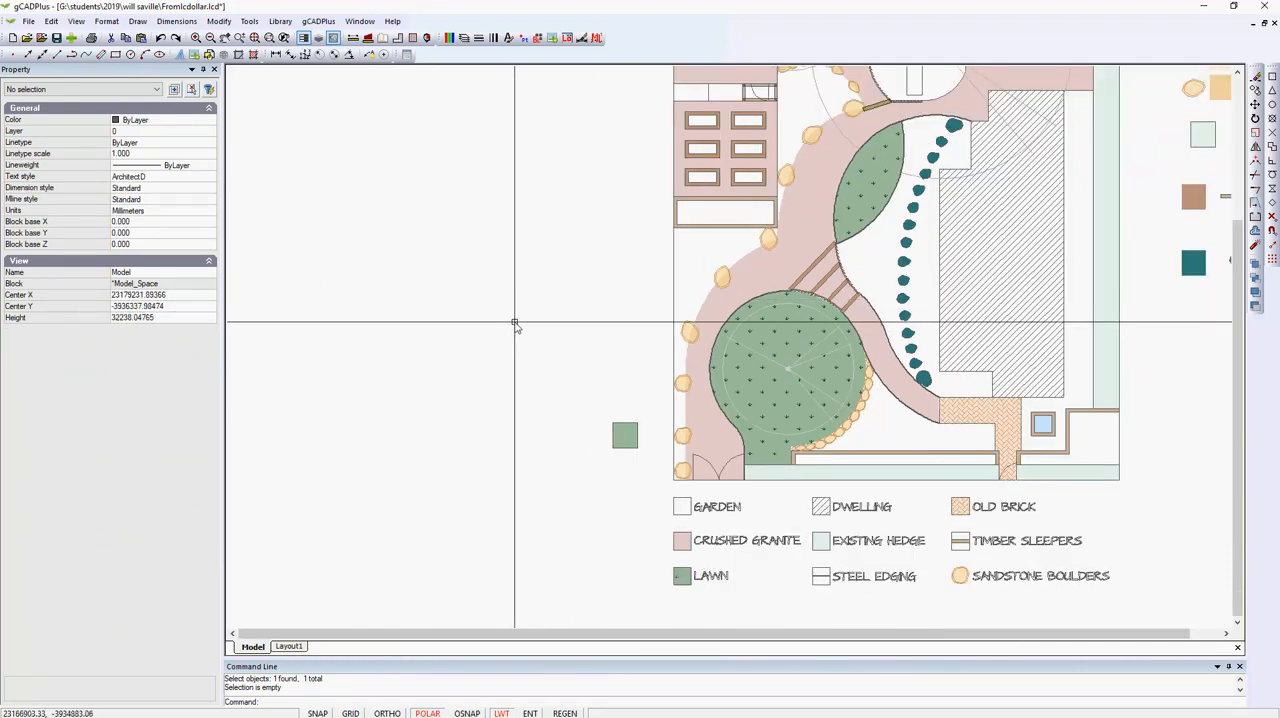
right_click(518, 331)
left_click(549, 337)
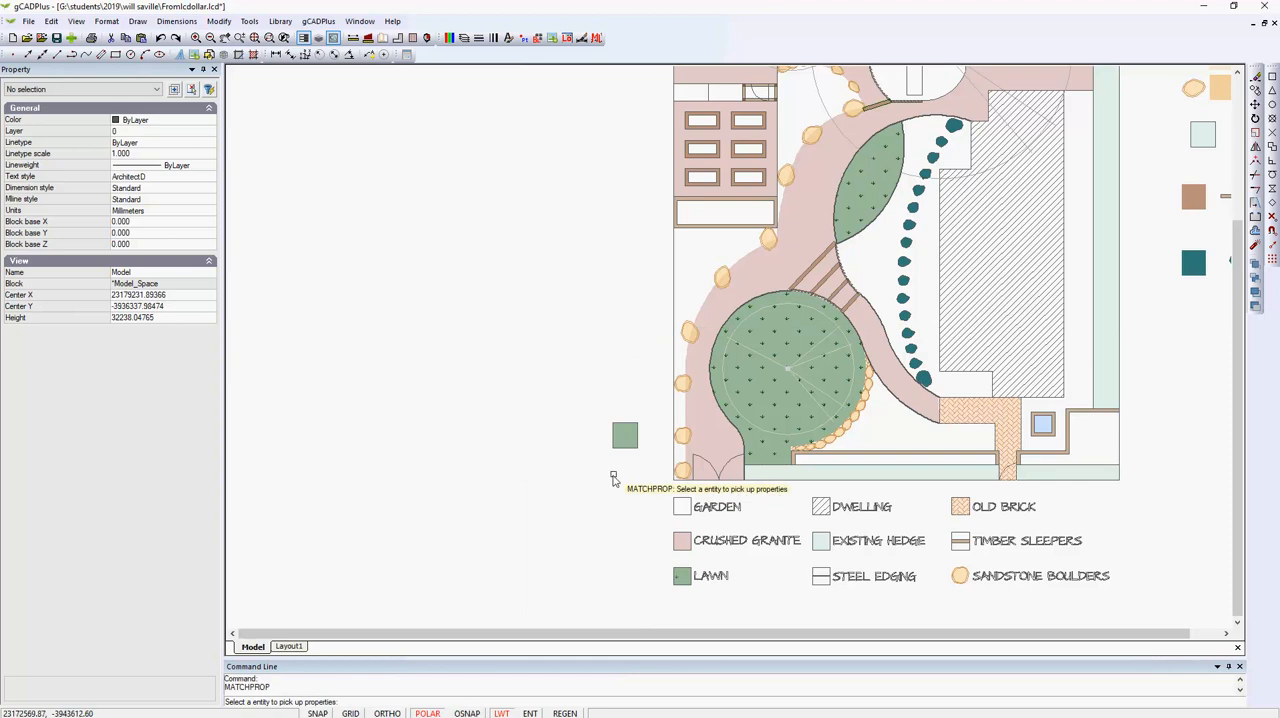
left_click(622, 434)
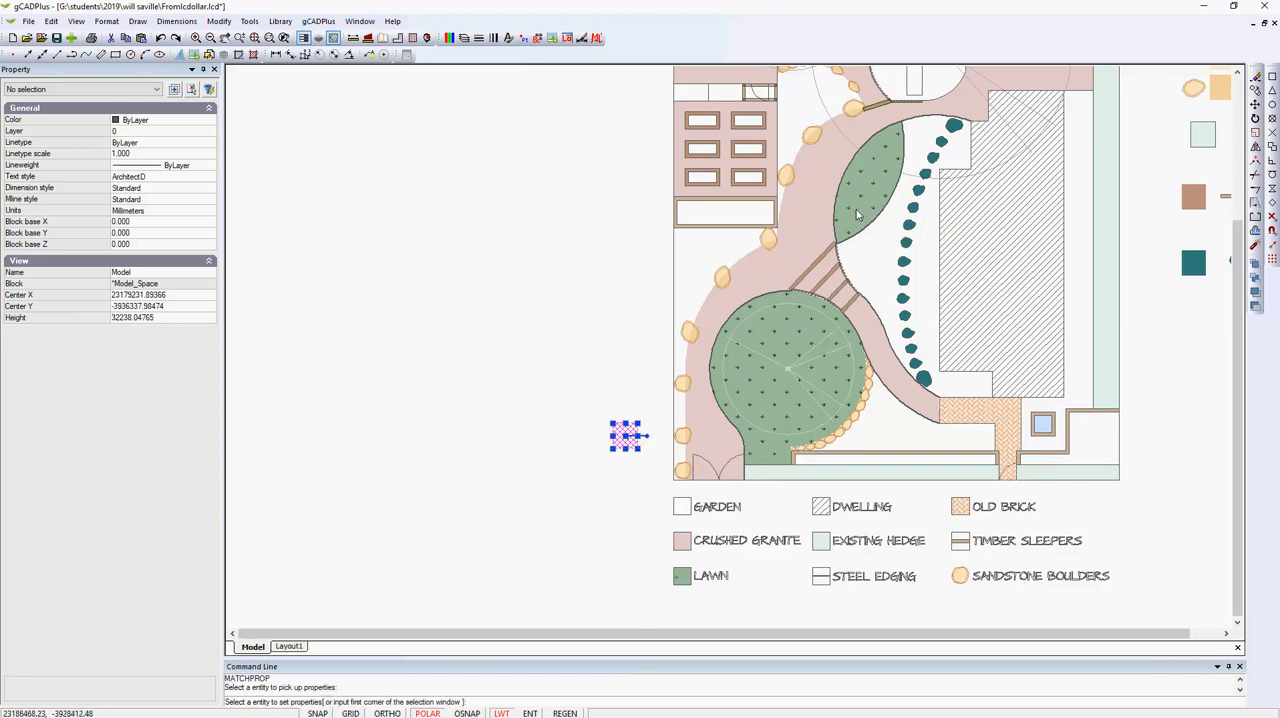
left_click(683, 577)
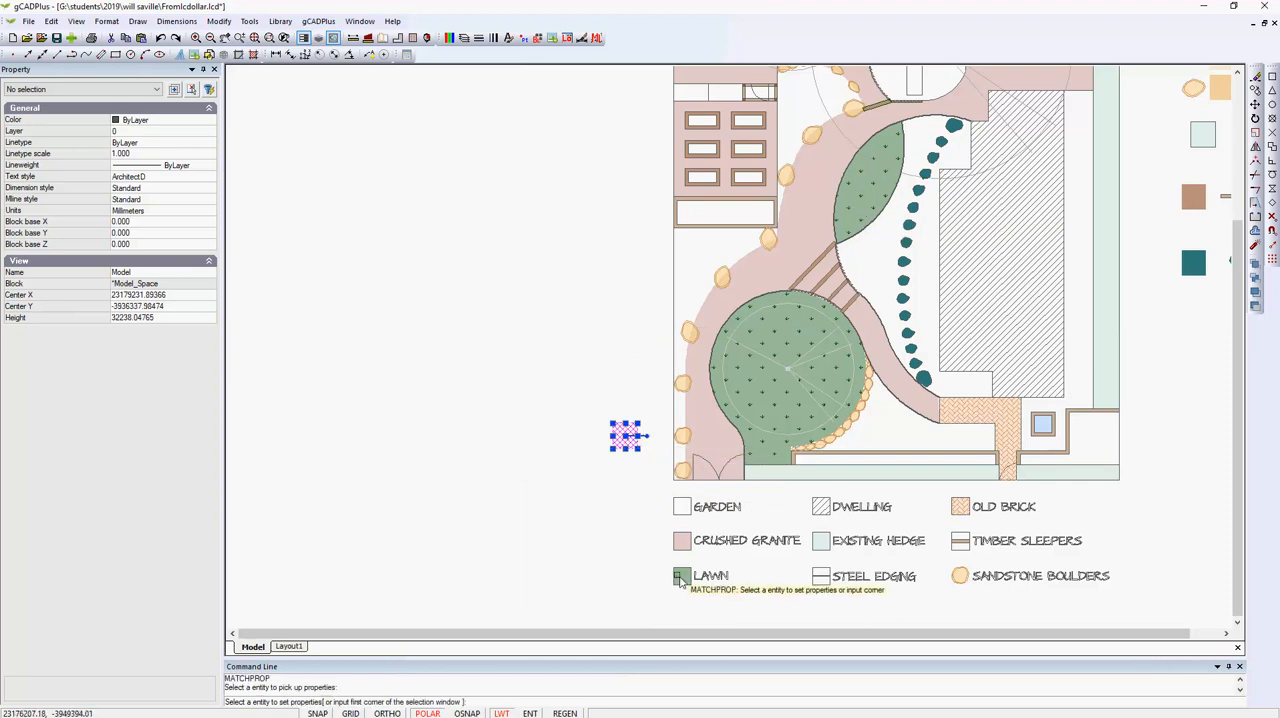
key("Return")
Compare the color and border properties of the LAWN legend box, the green swatch and the leaf-shaped lawn.
left_click(683, 577)
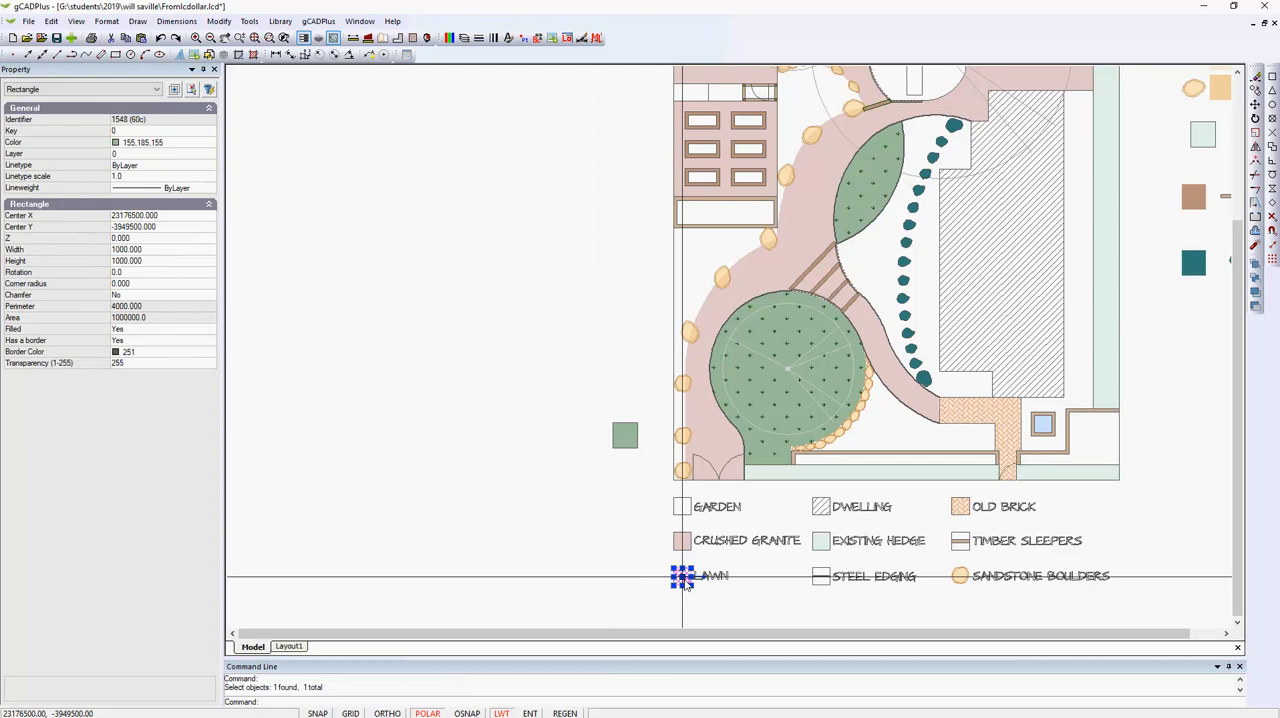
left_click(624, 434)
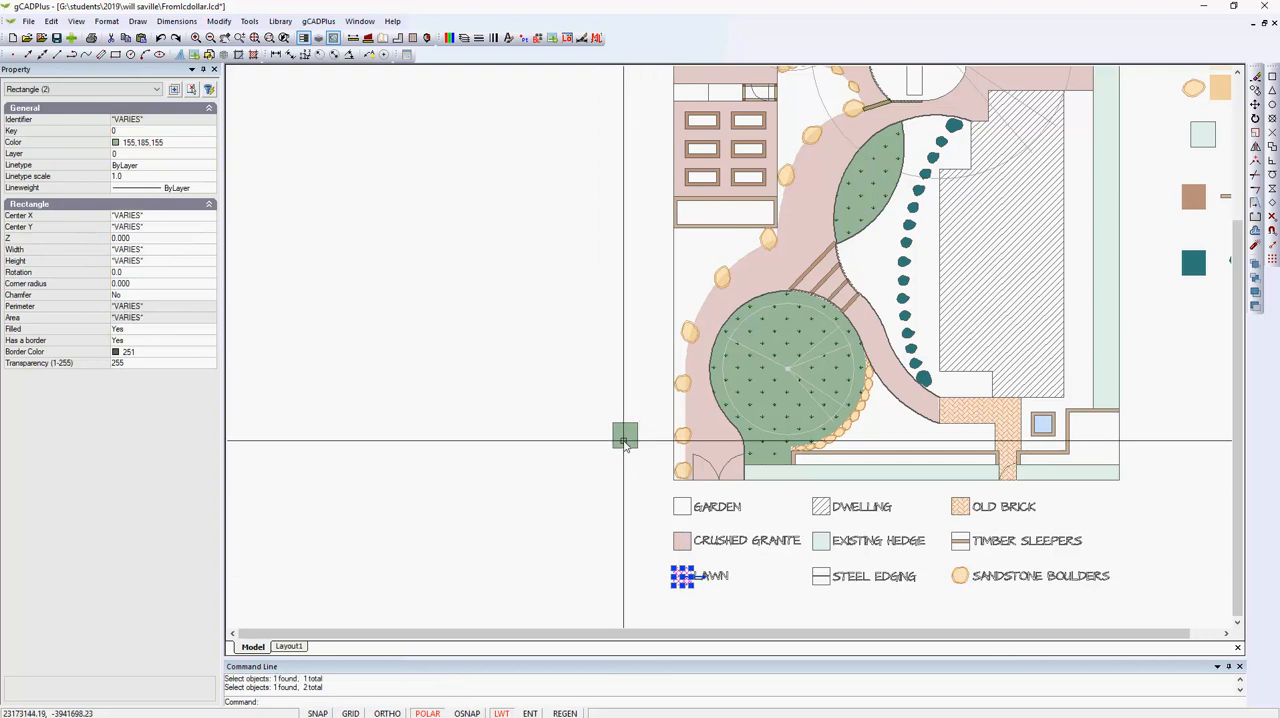
left_click(865, 185)
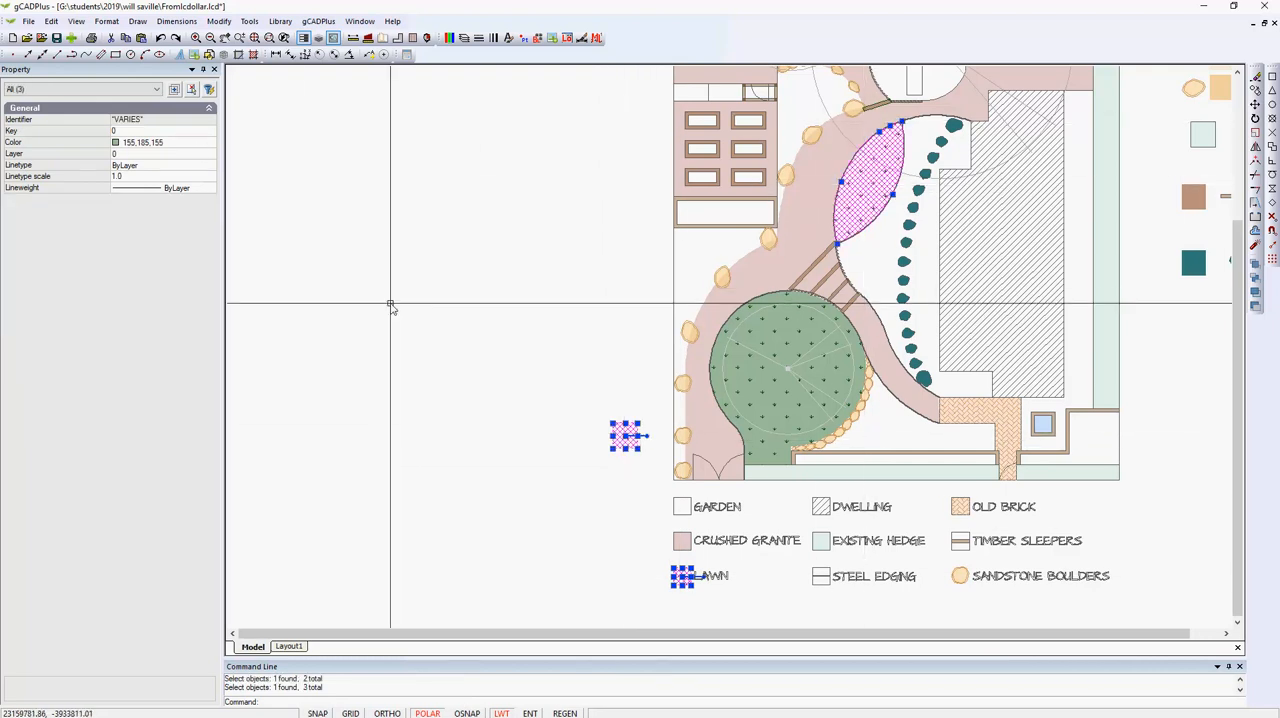
key("Escape")
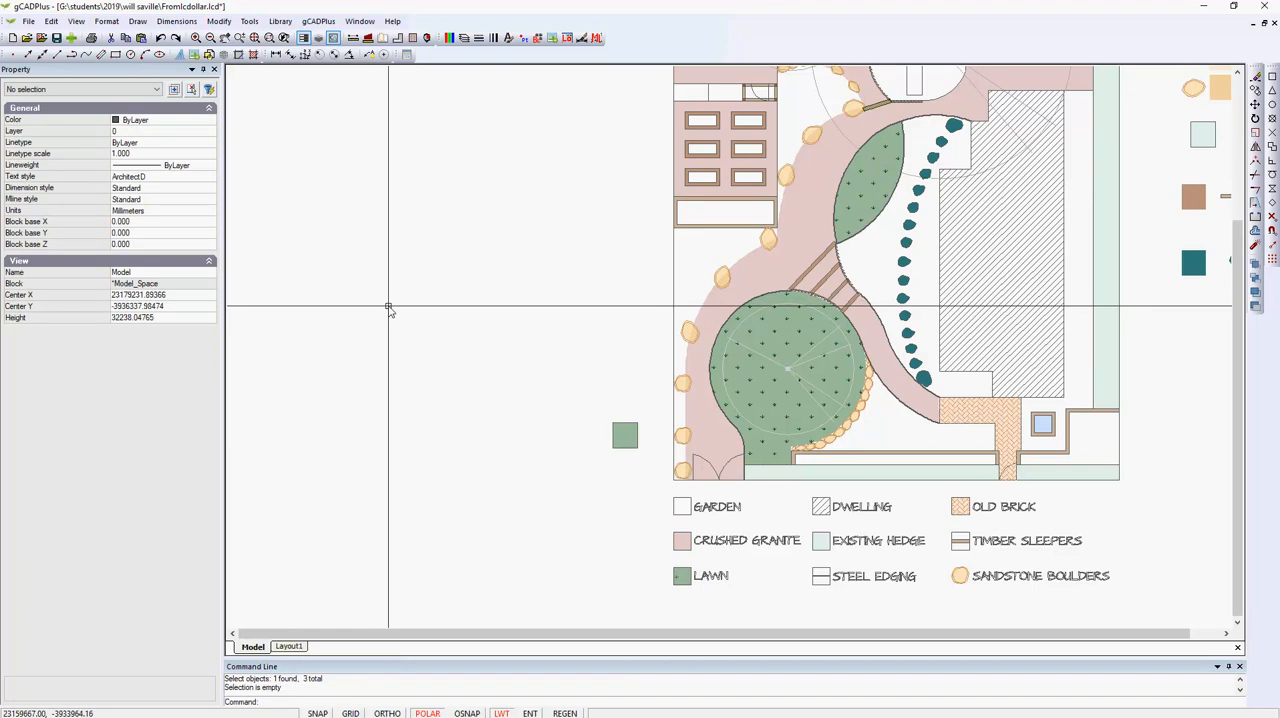
left_click(682, 577)
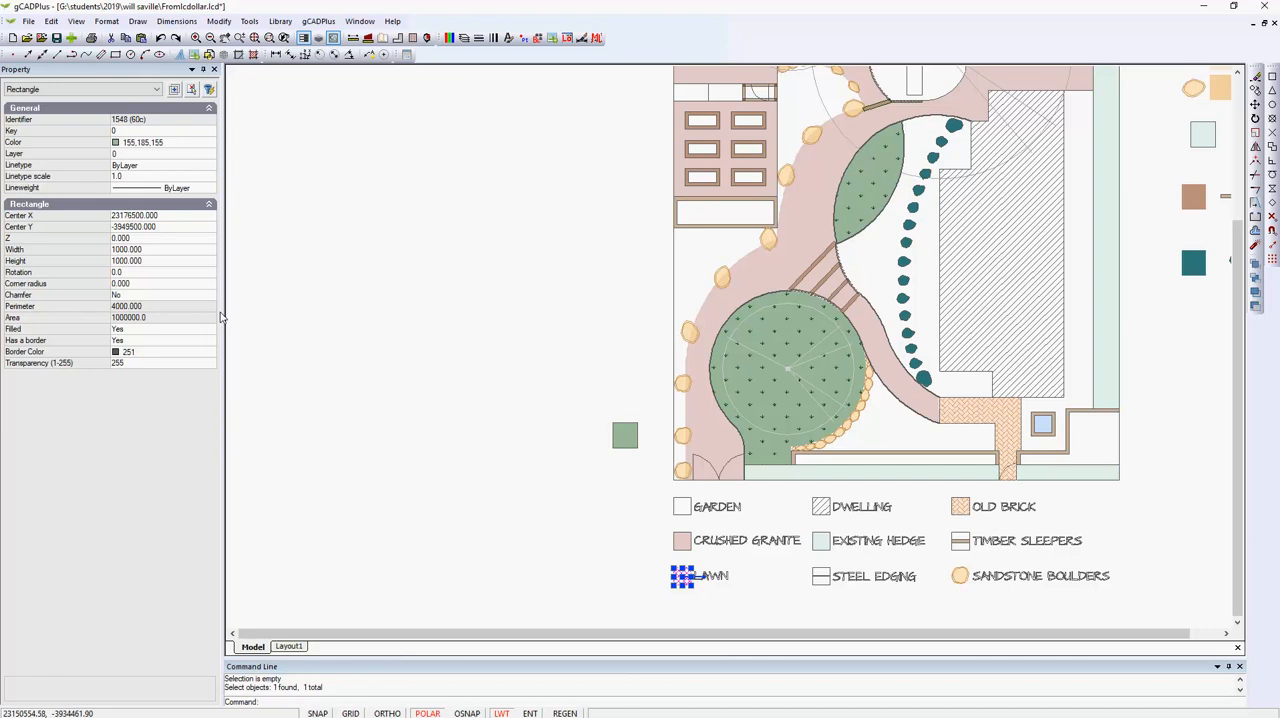
key("Escape")
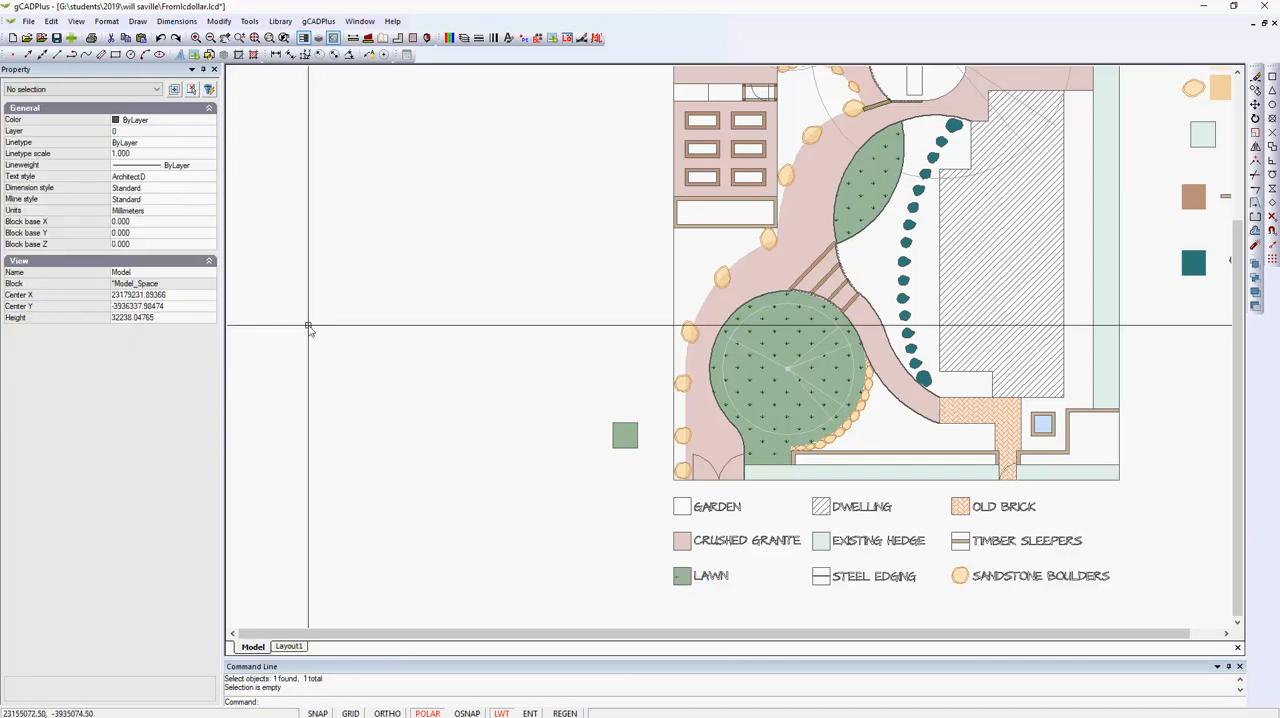
scroll(312, 332, "down", 1)
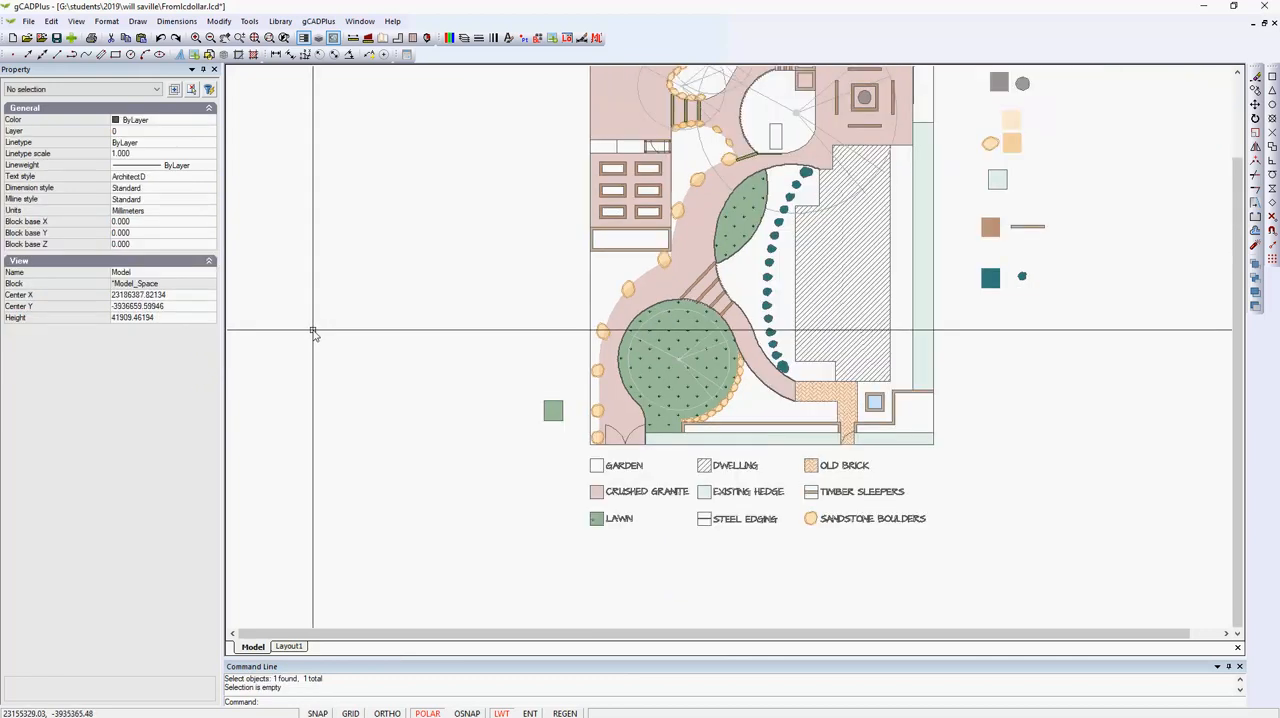
middle_click_drag(383, 289, 343, 431)
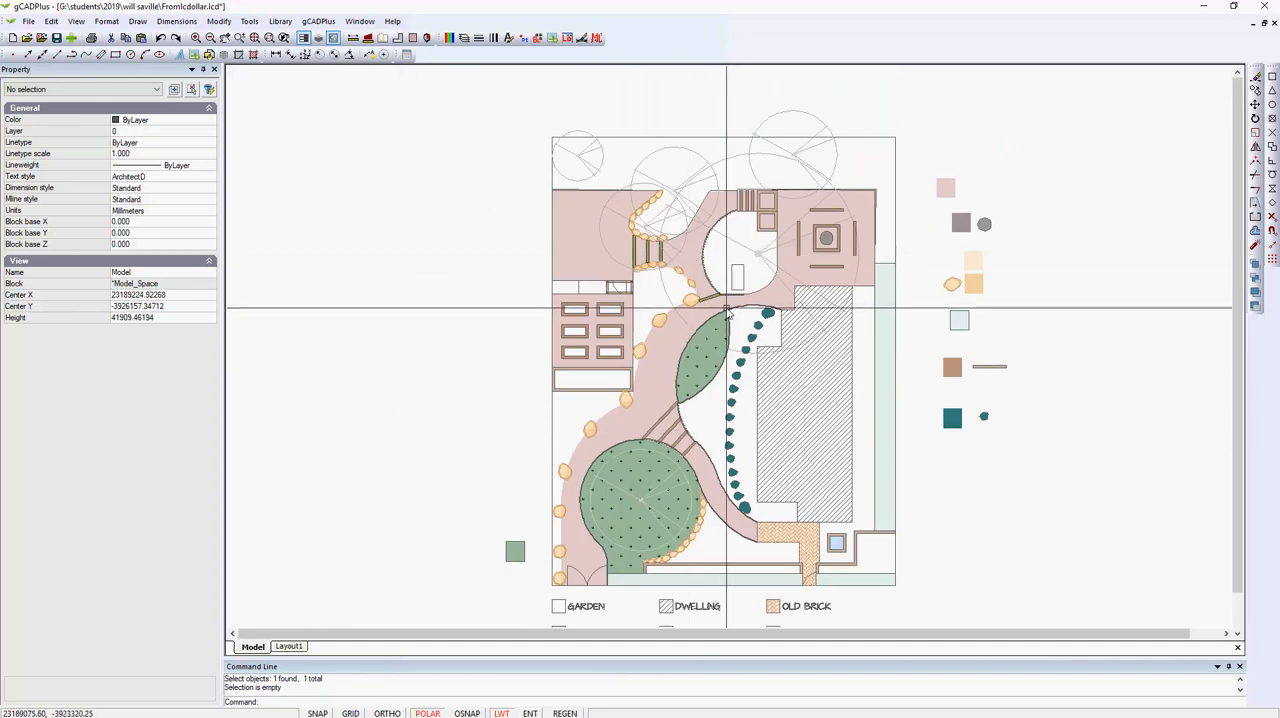
left_click(663, 357)
key("Escape")
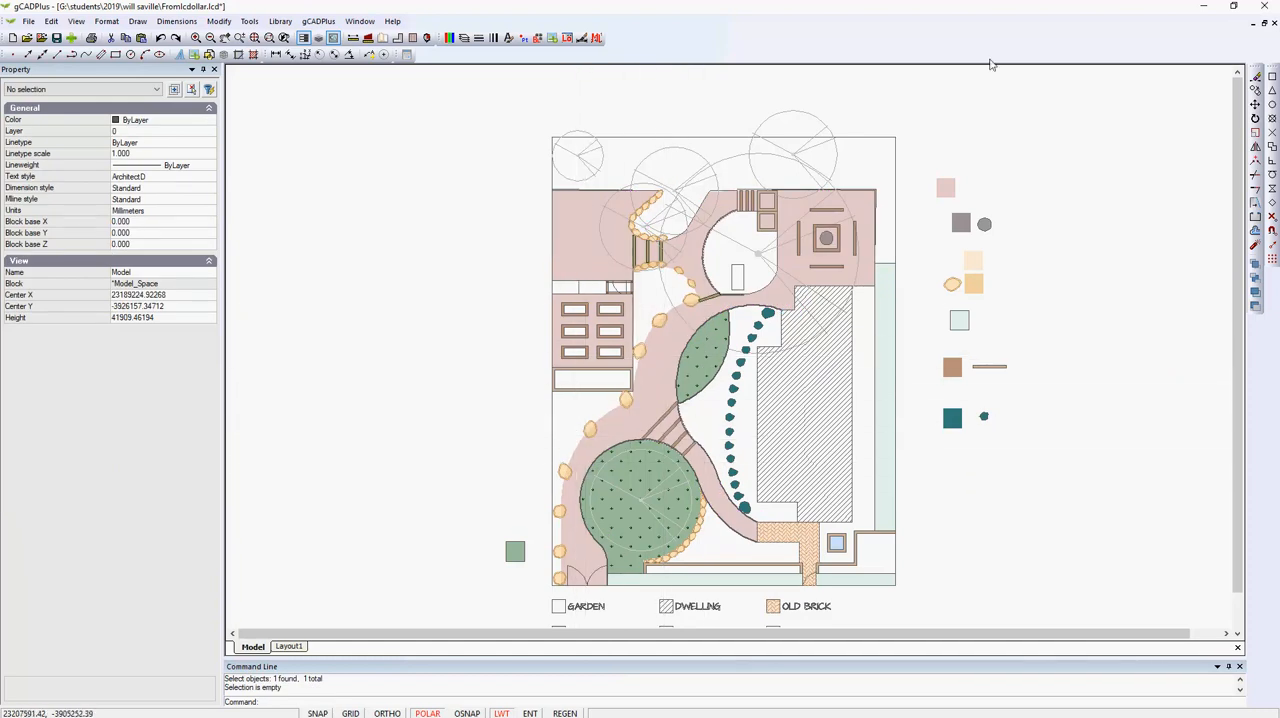
right_click(989, 89)
left_click(1041, 92)
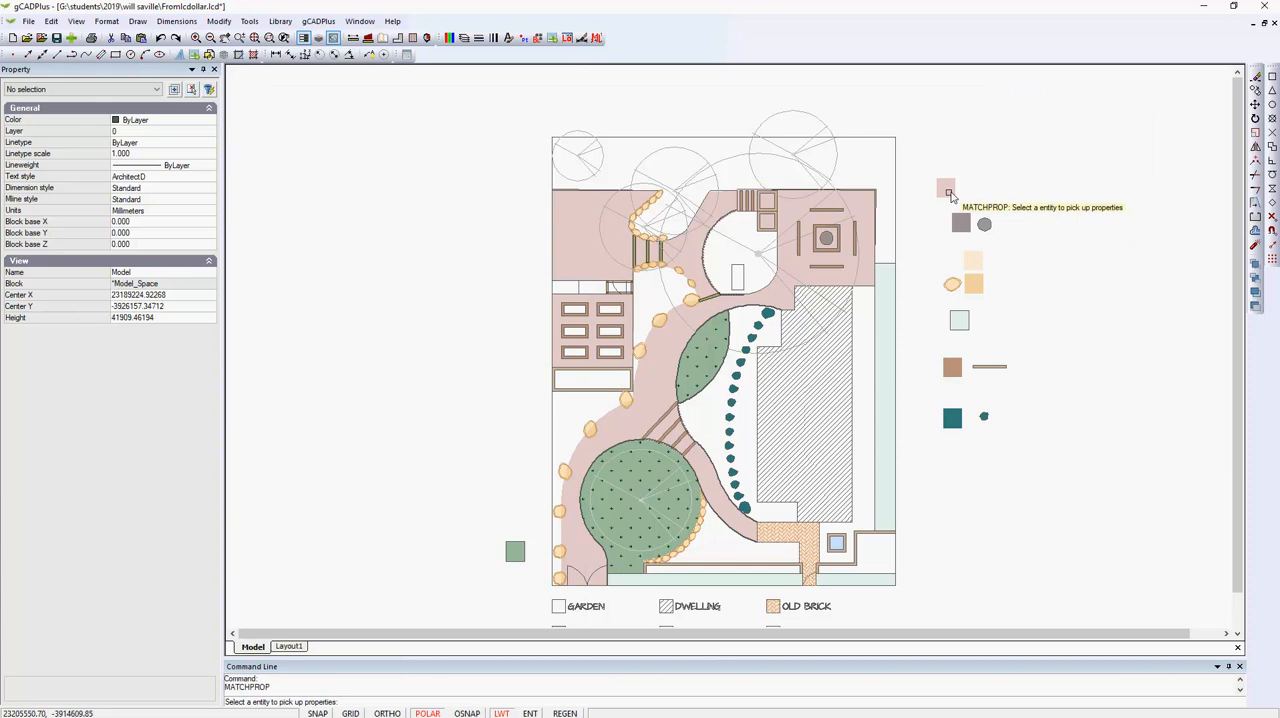
left_click(947, 194)
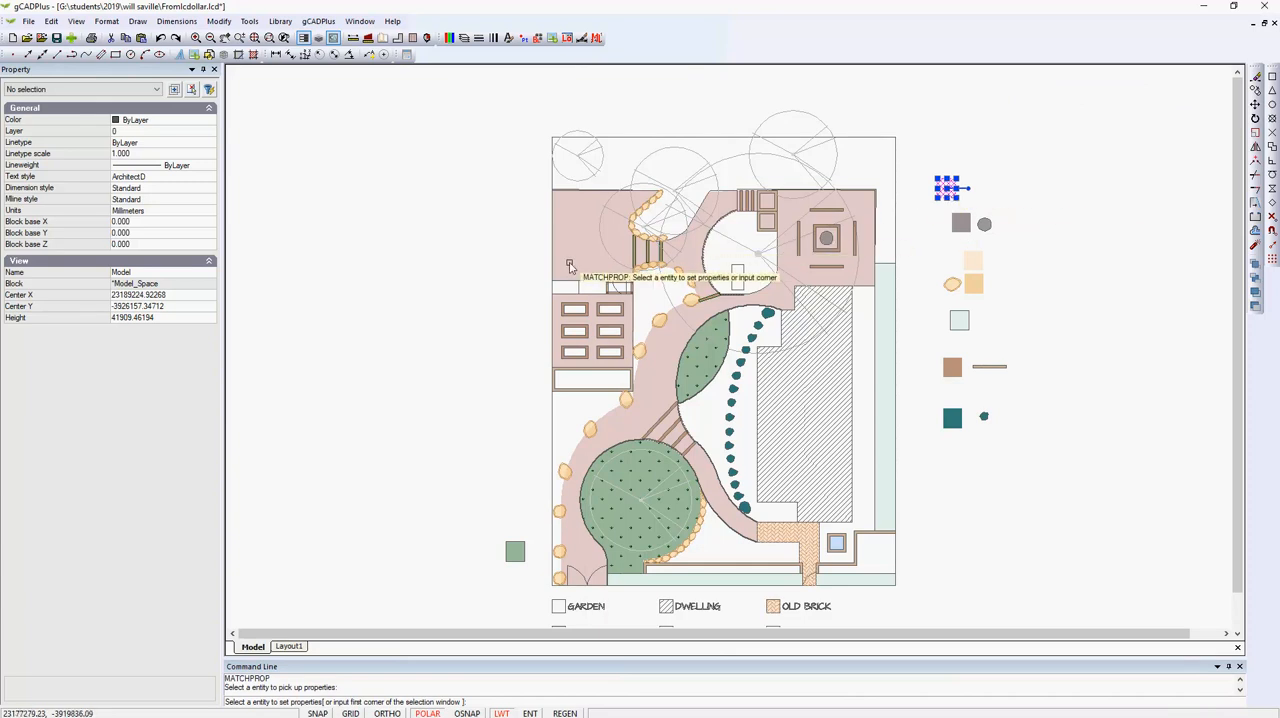
right_click(440, 264)
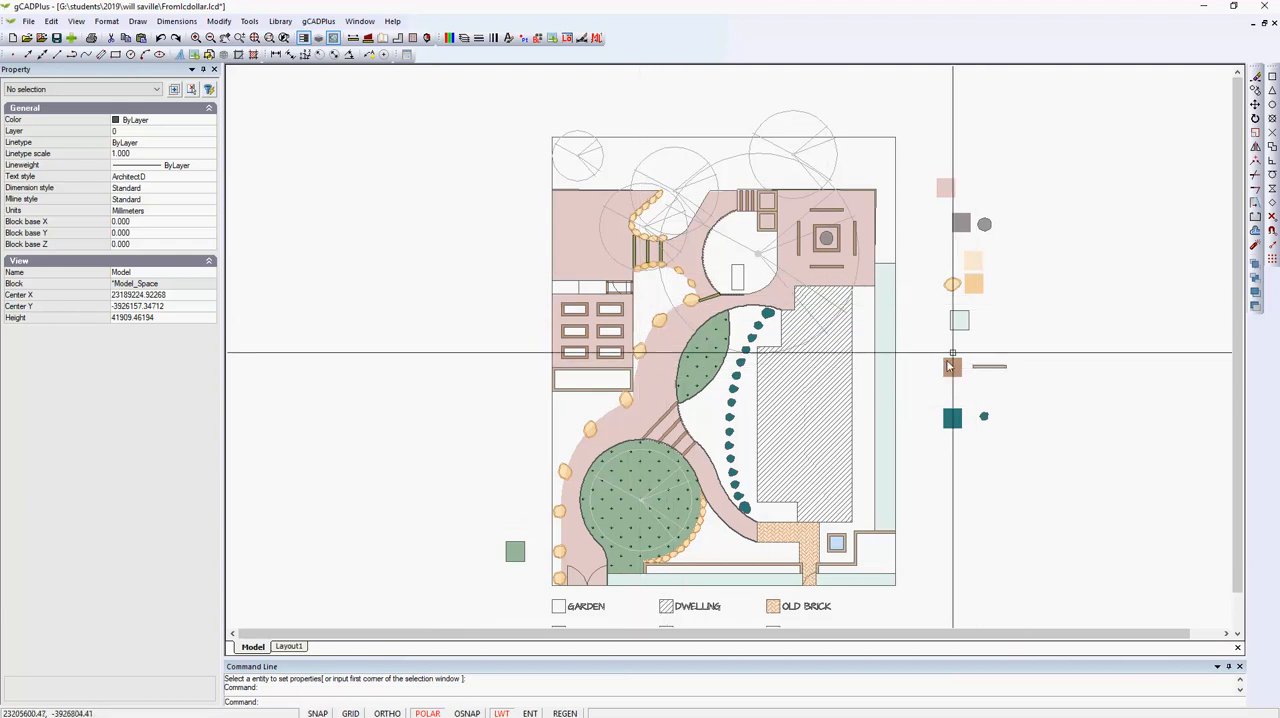
scroll(966, 308, "up", 2)
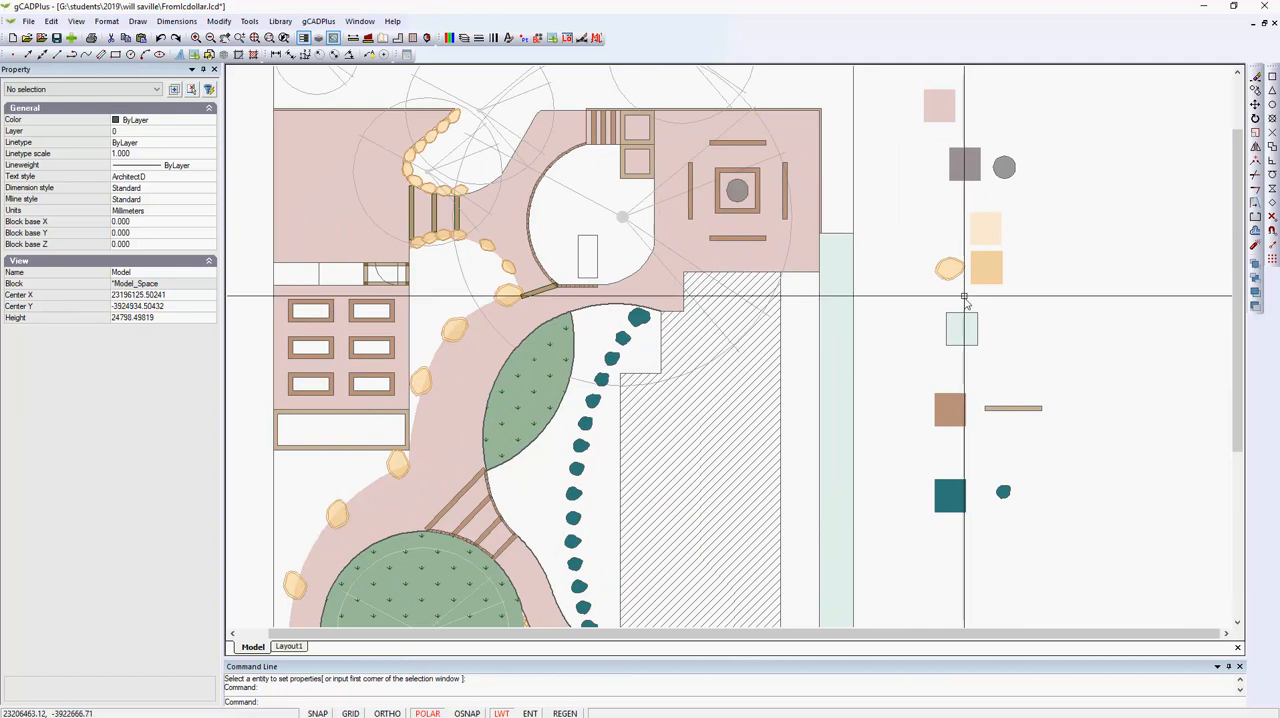
scroll(985, 275, "up", 3)
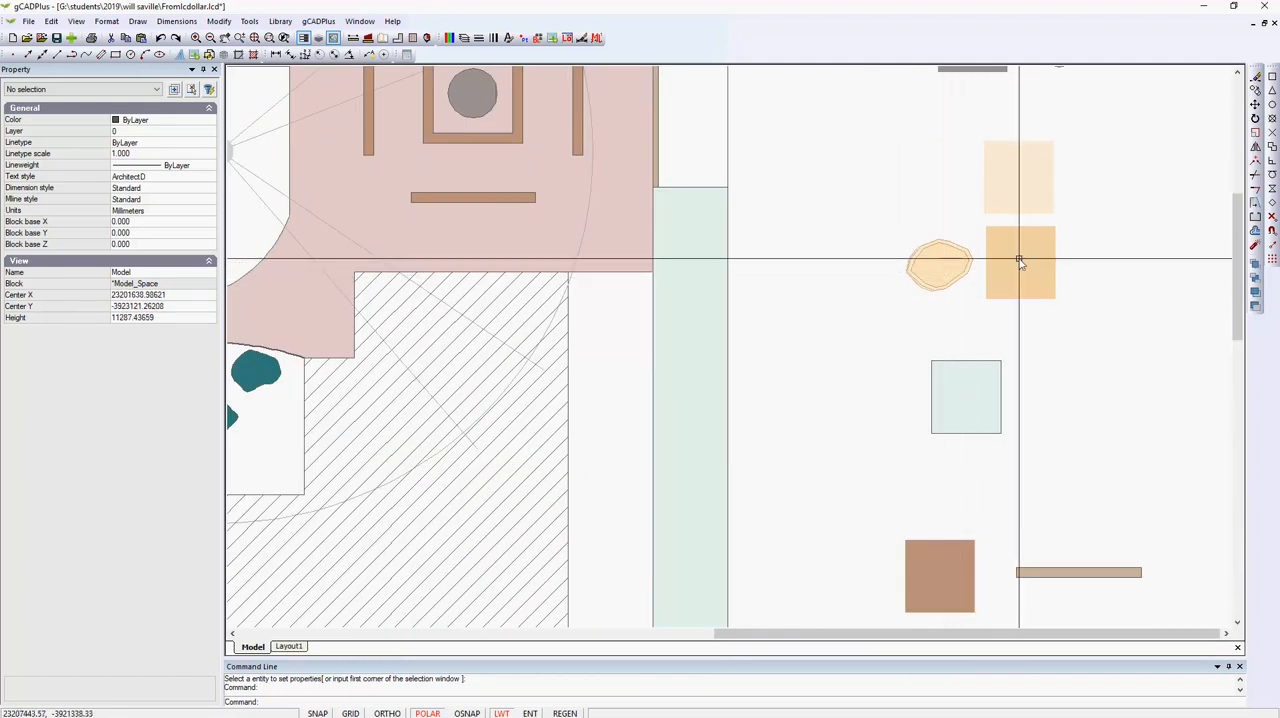
scroll(960, 285, "down", 3)
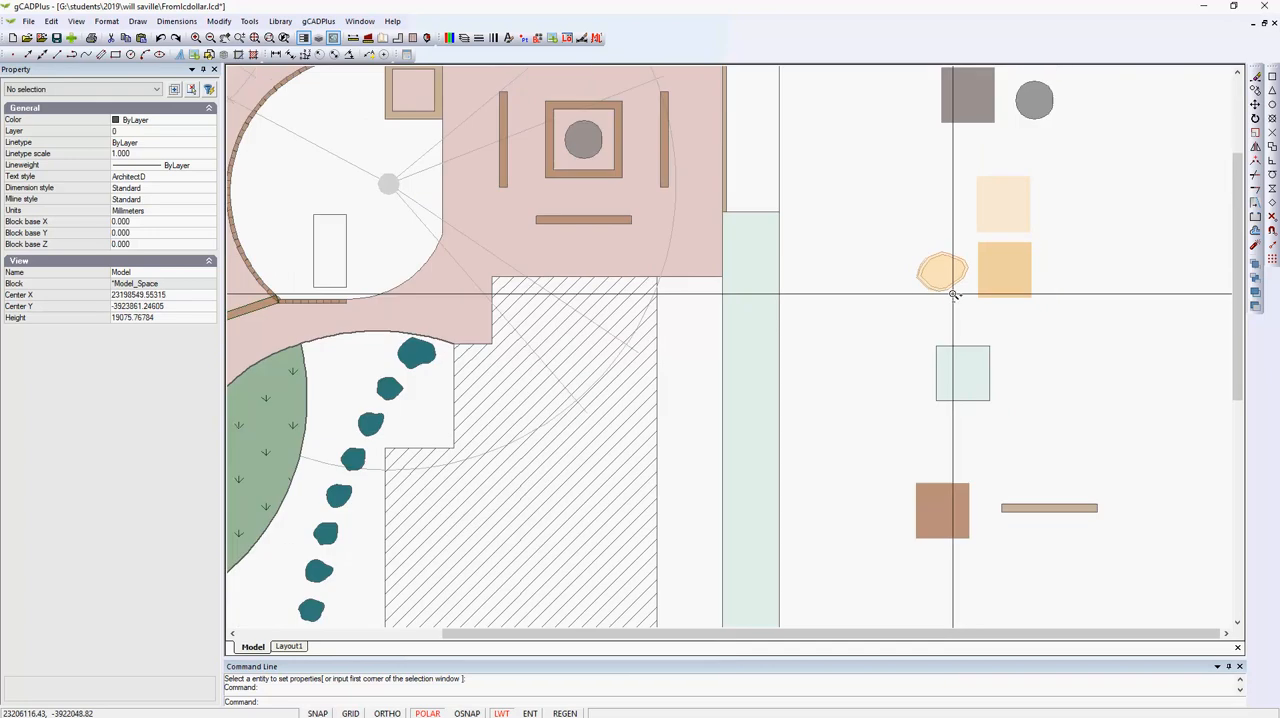
scroll(953, 296, "down", 2)
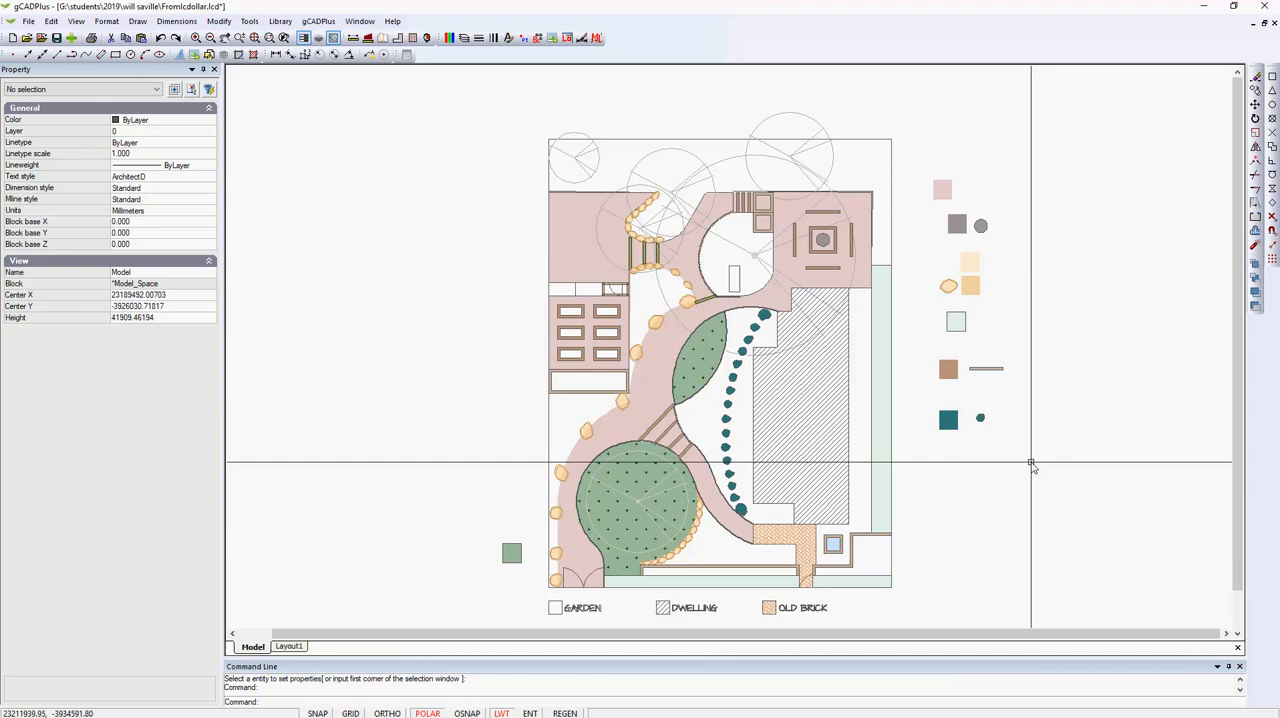
Match the brown swatch's properties onto the timber sleeper steps and curved edging between the two lawns.
scroll(516, 429, "up", 5)
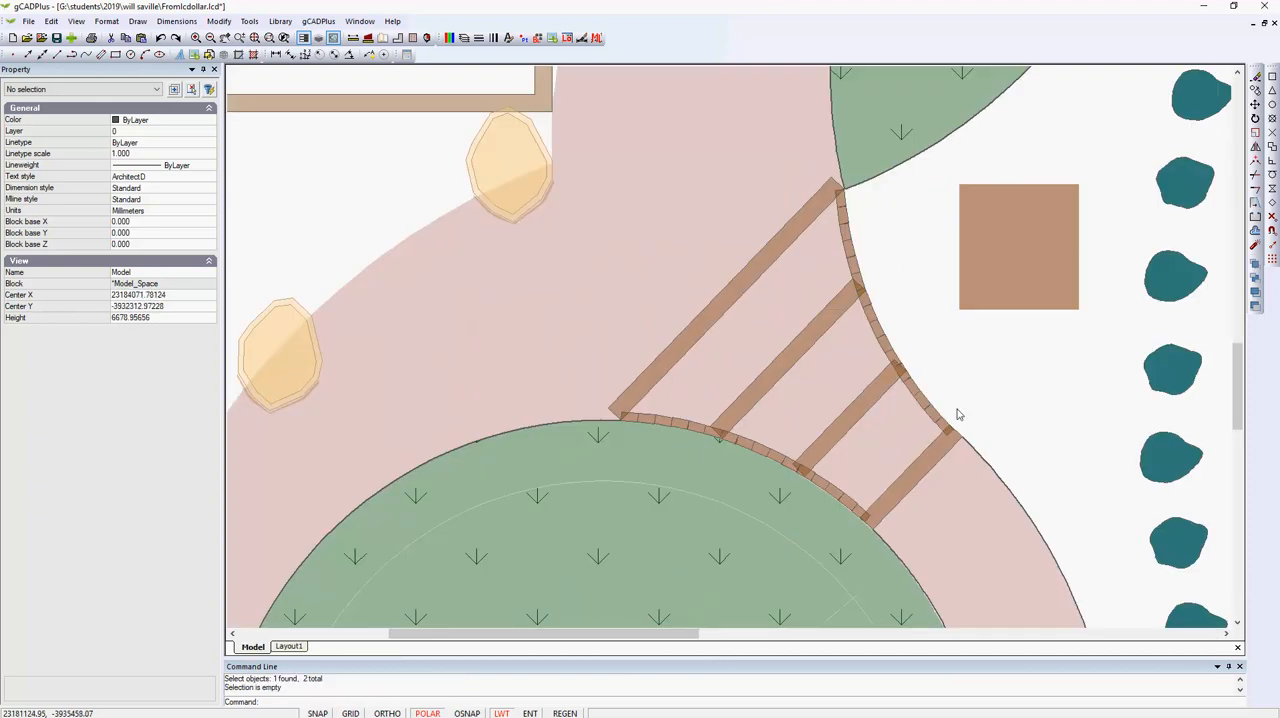
scroll(890, 385, "up", 2)
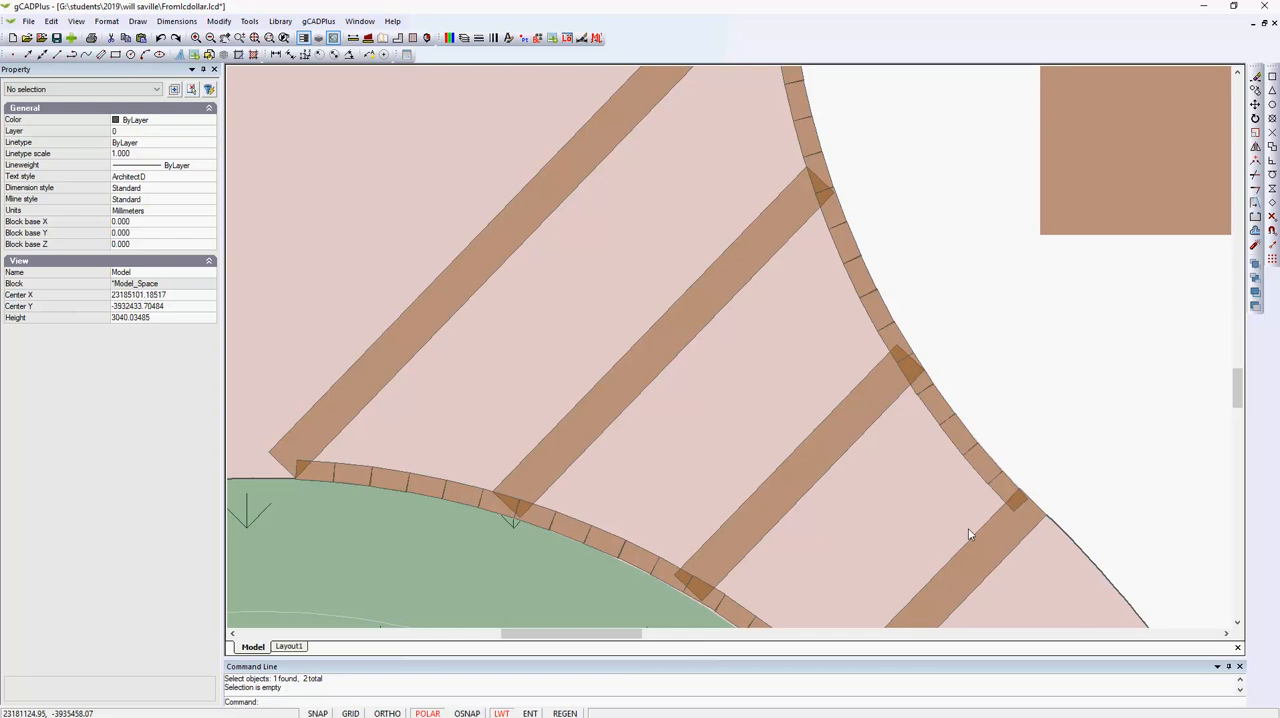
scroll(834, 404, "down", 2)
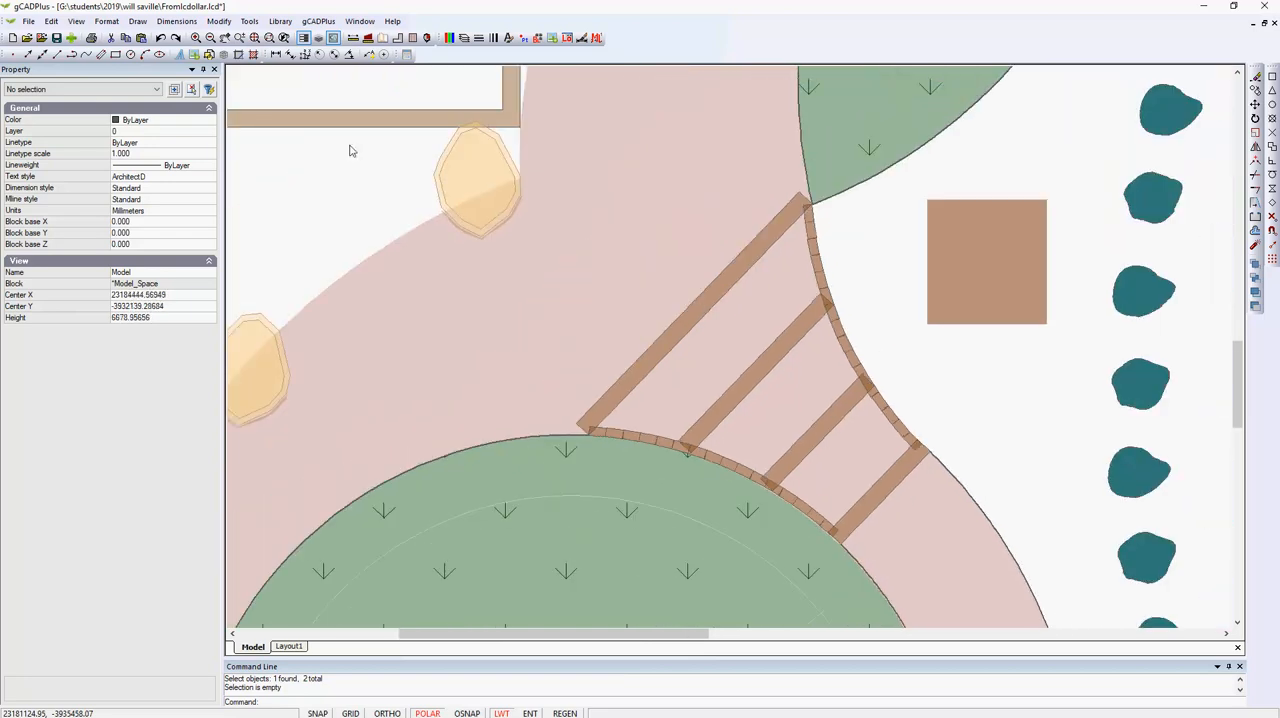
left_click(217, 21)
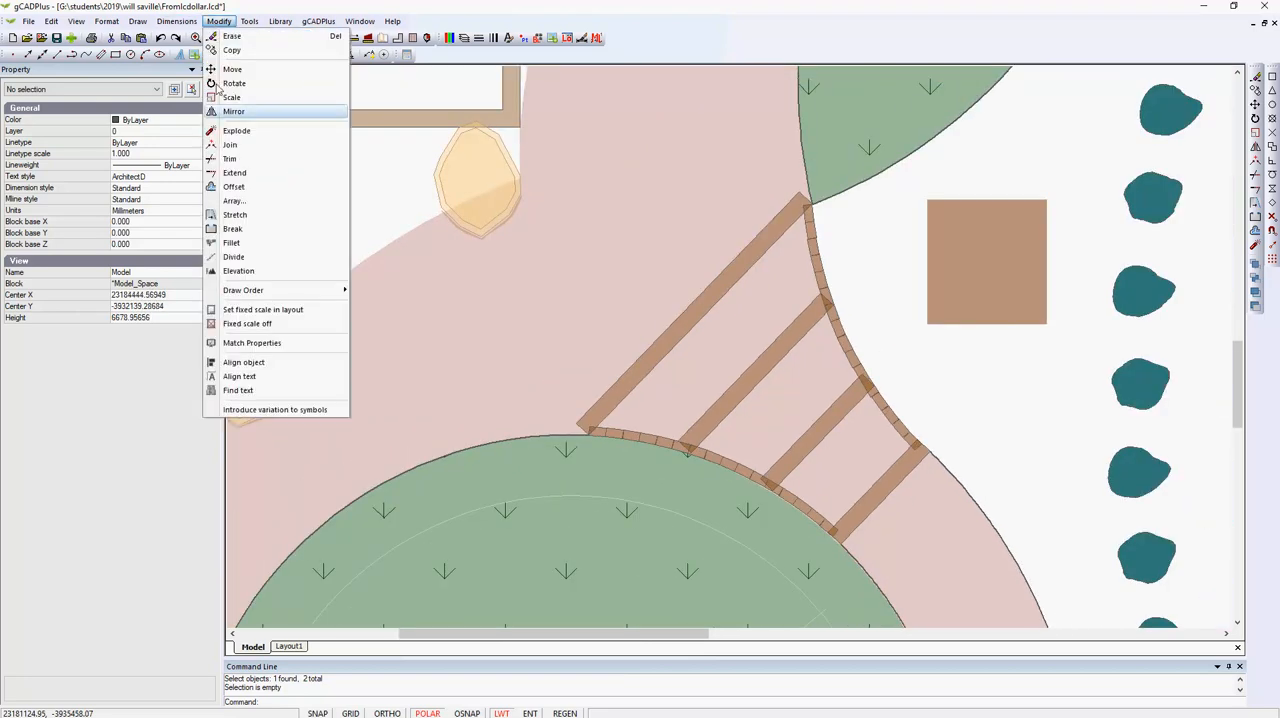
left_click(266, 345)
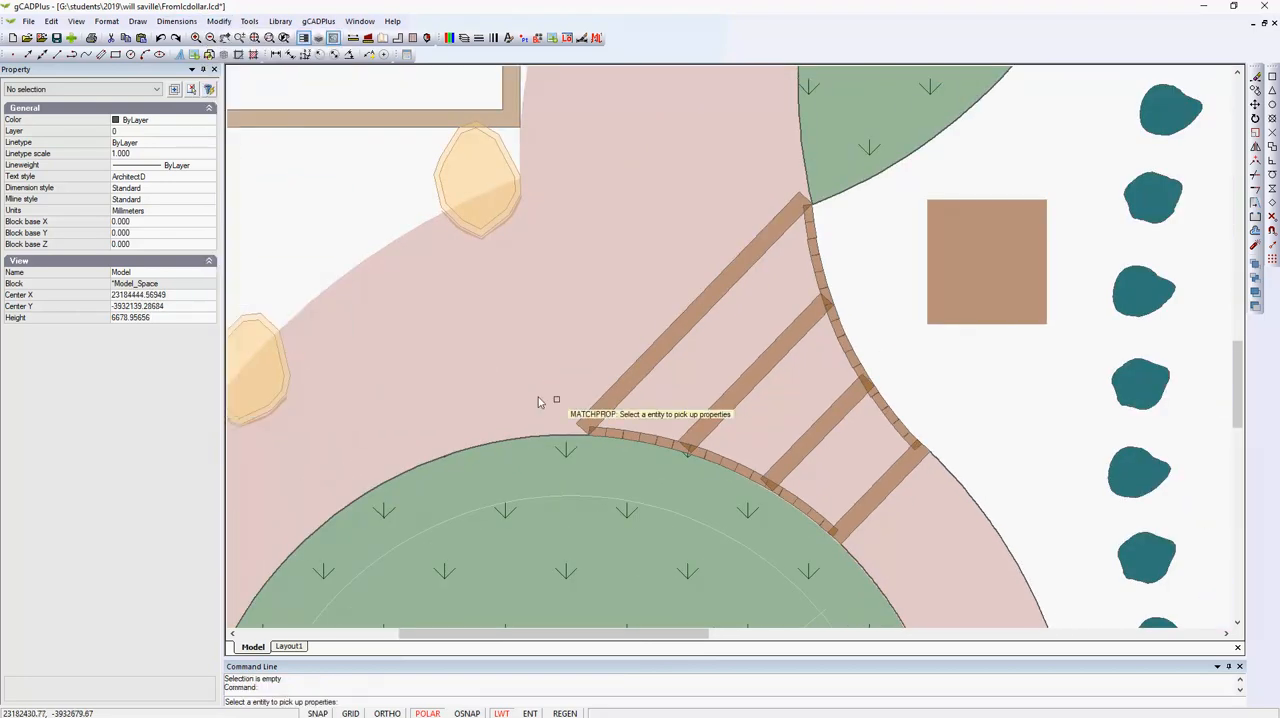
left_click(987, 293)
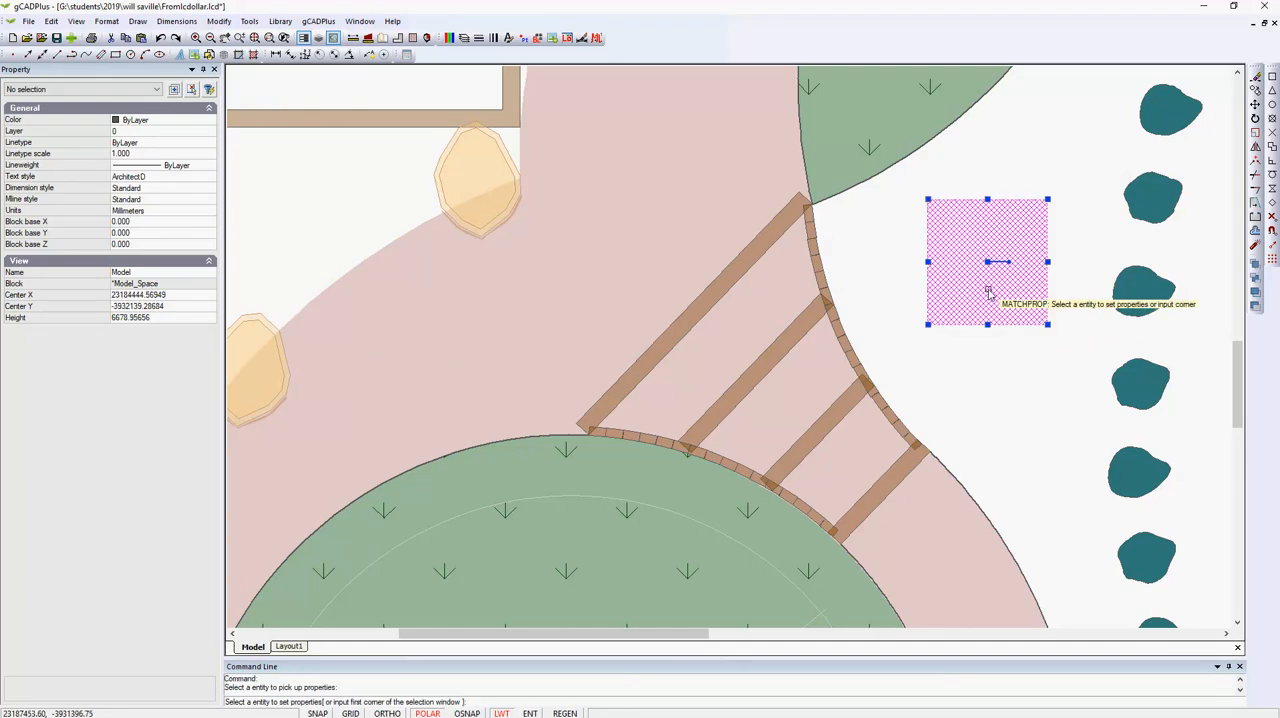
left_click(397, 182)
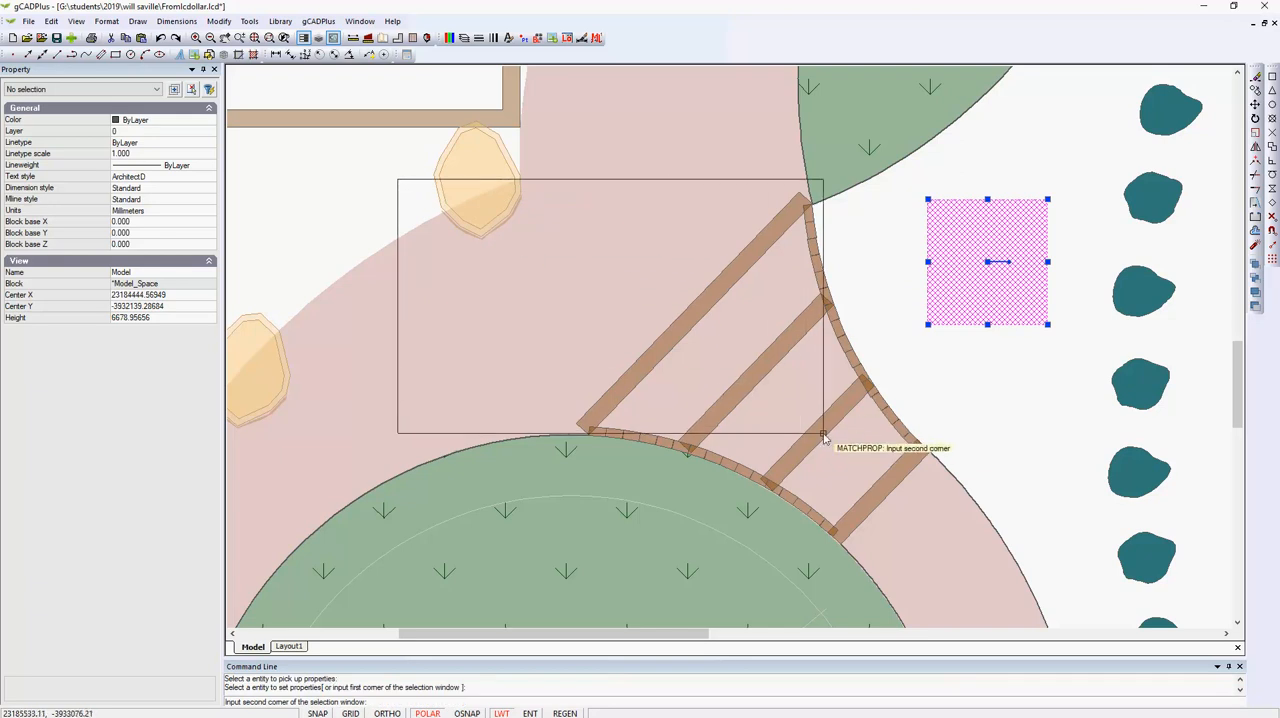
left_click(882, 517)
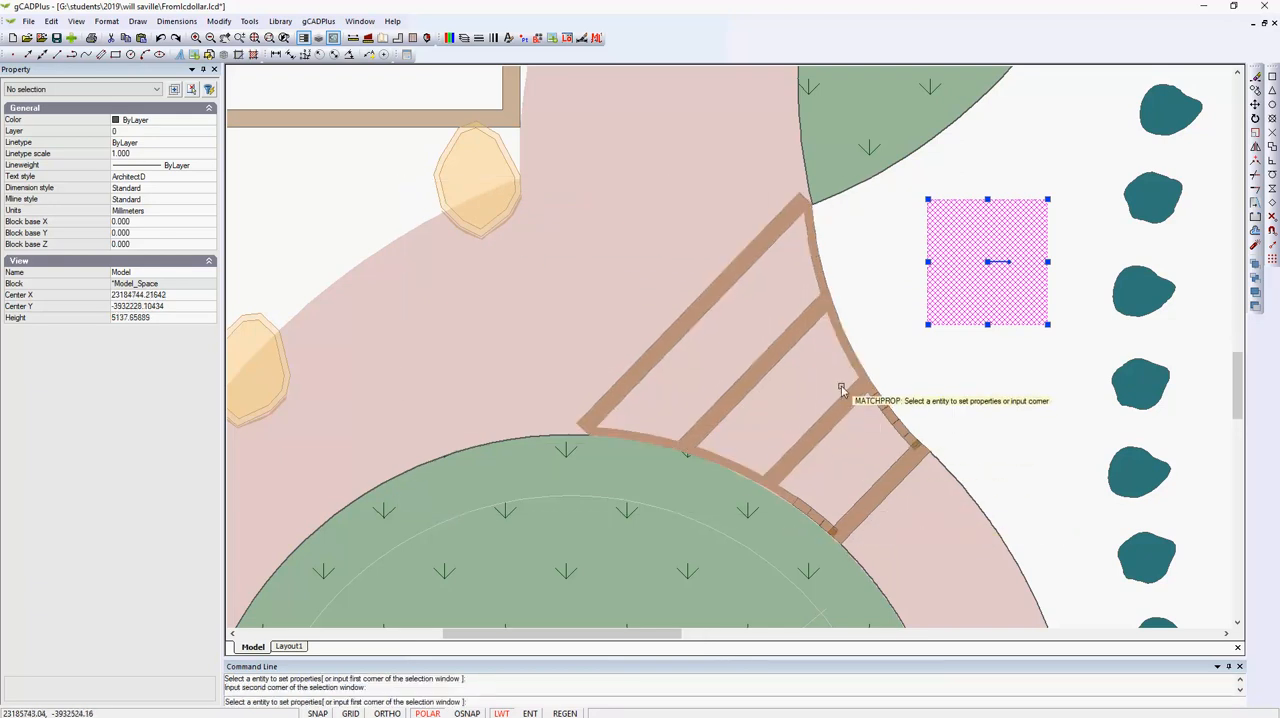
scroll(841, 390, "up", 2)
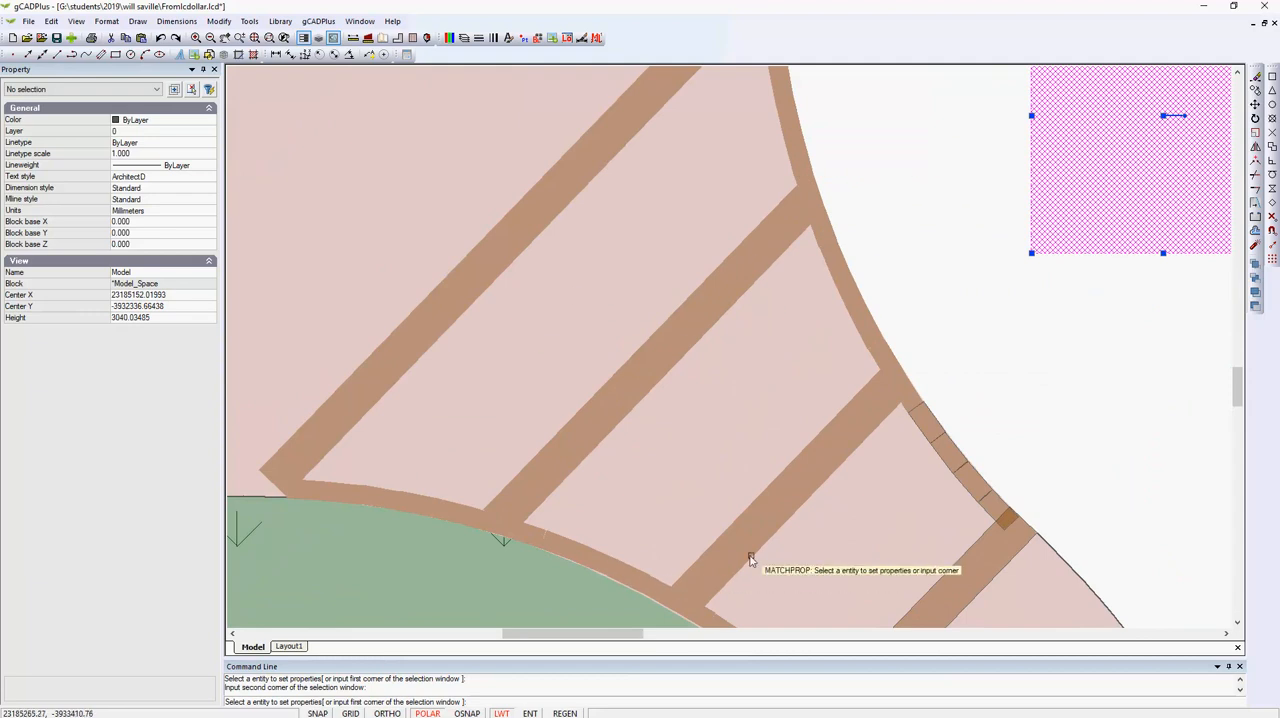
scroll(783, 521, "down", 3)
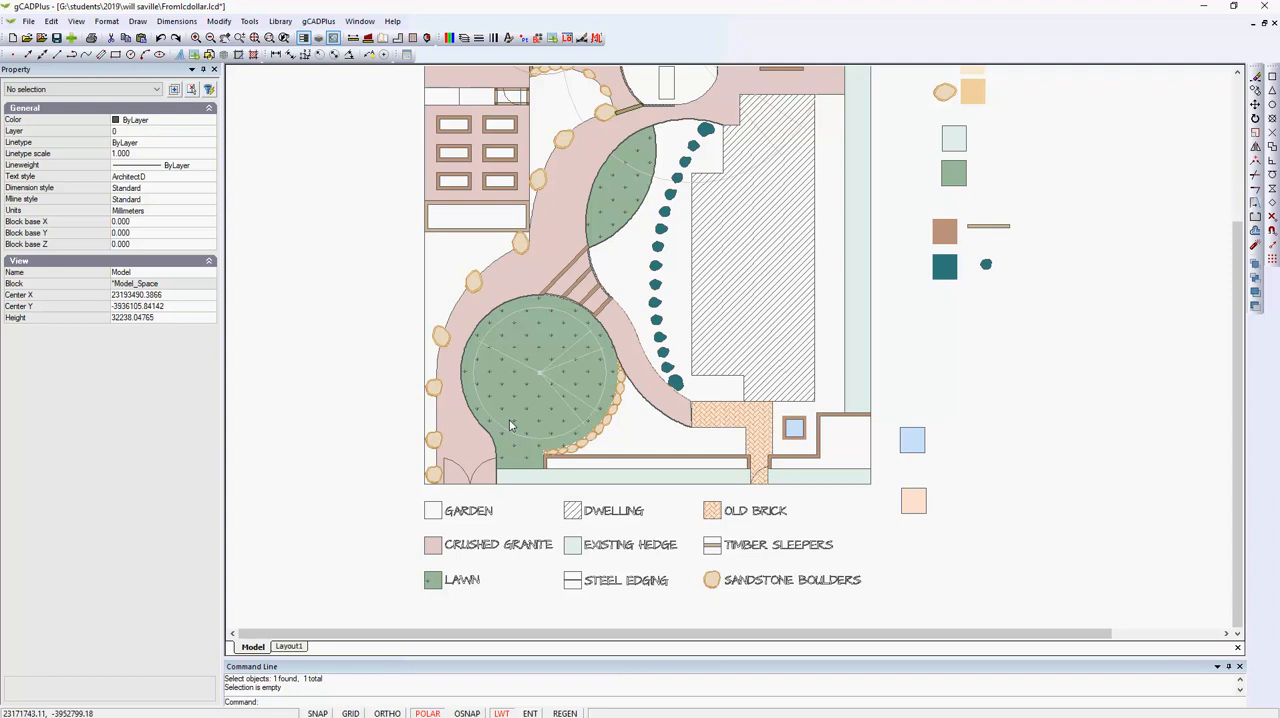
Toggle Transparent Render off and on to compare how the fills in the plan and legend display.
left_click(75, 22)
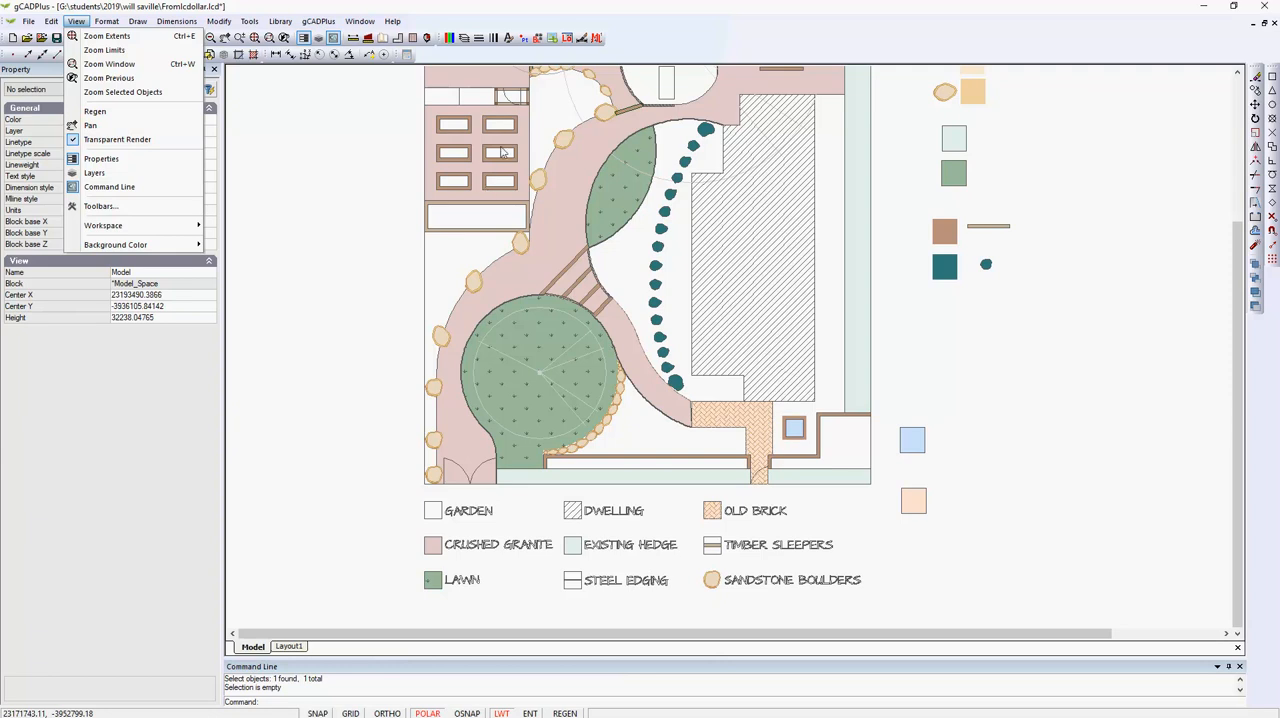
left_click(75, 141)
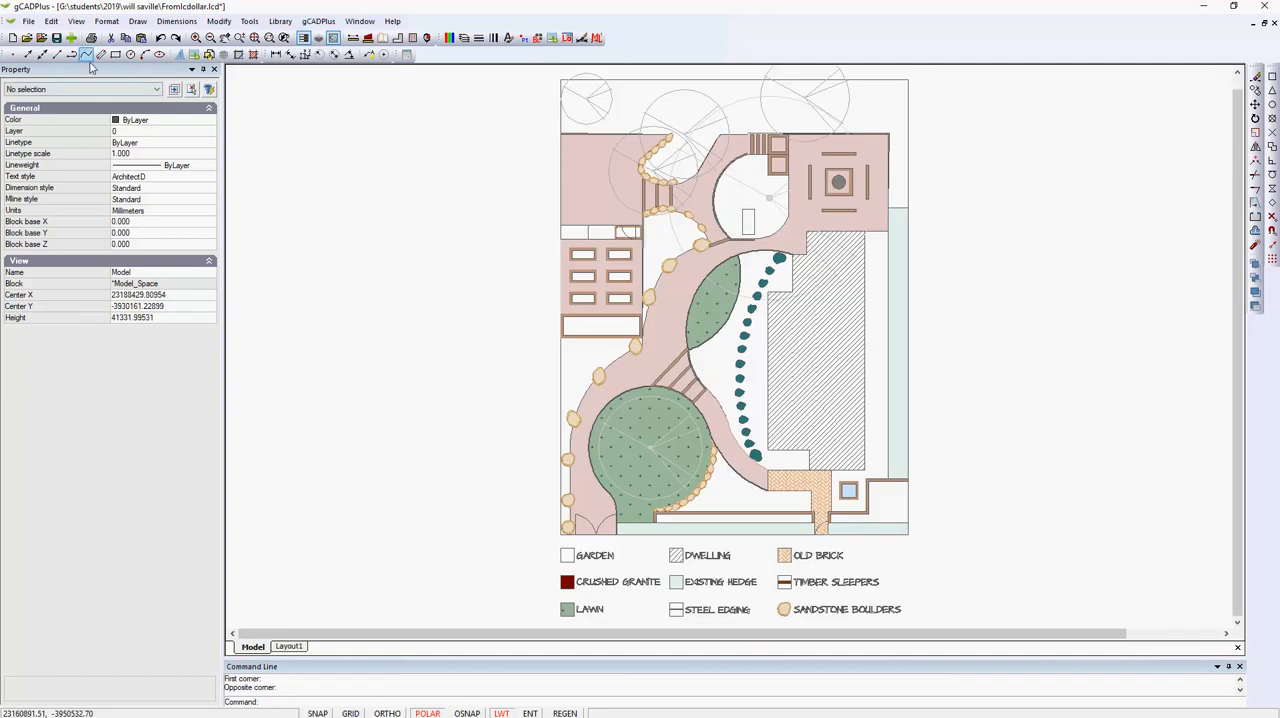
left_click(76, 22)
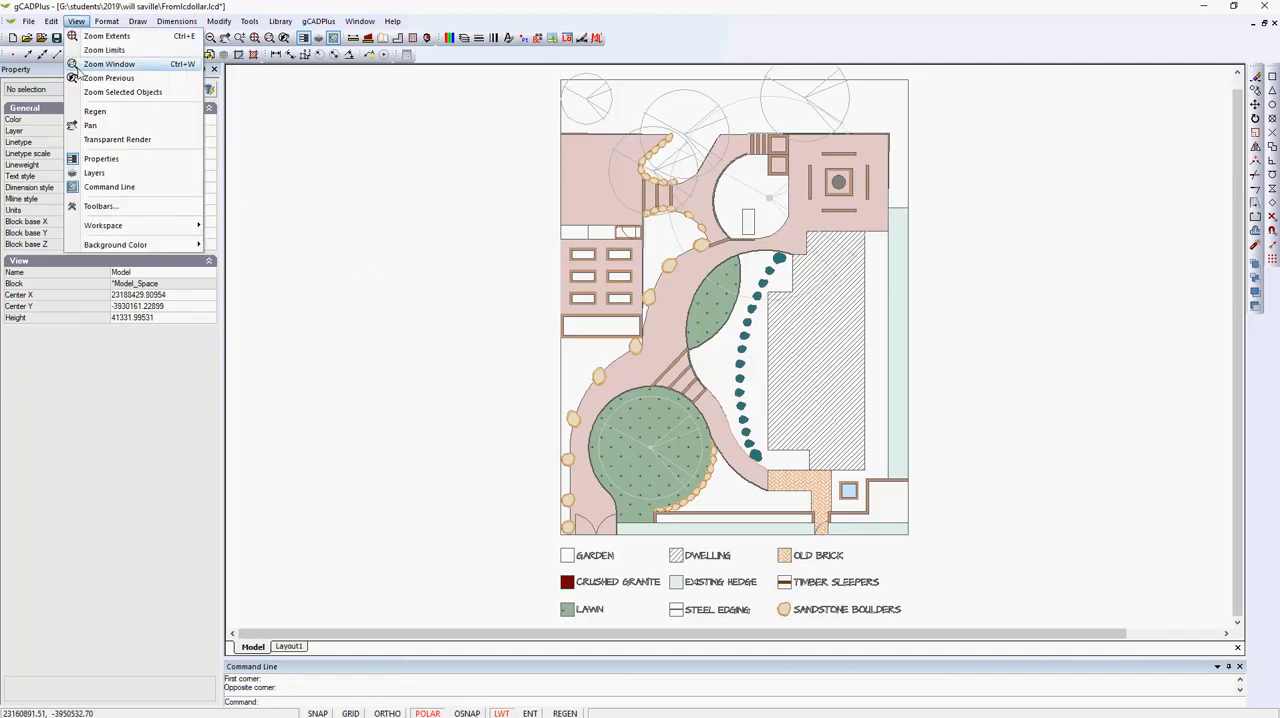
left_click(93, 143)
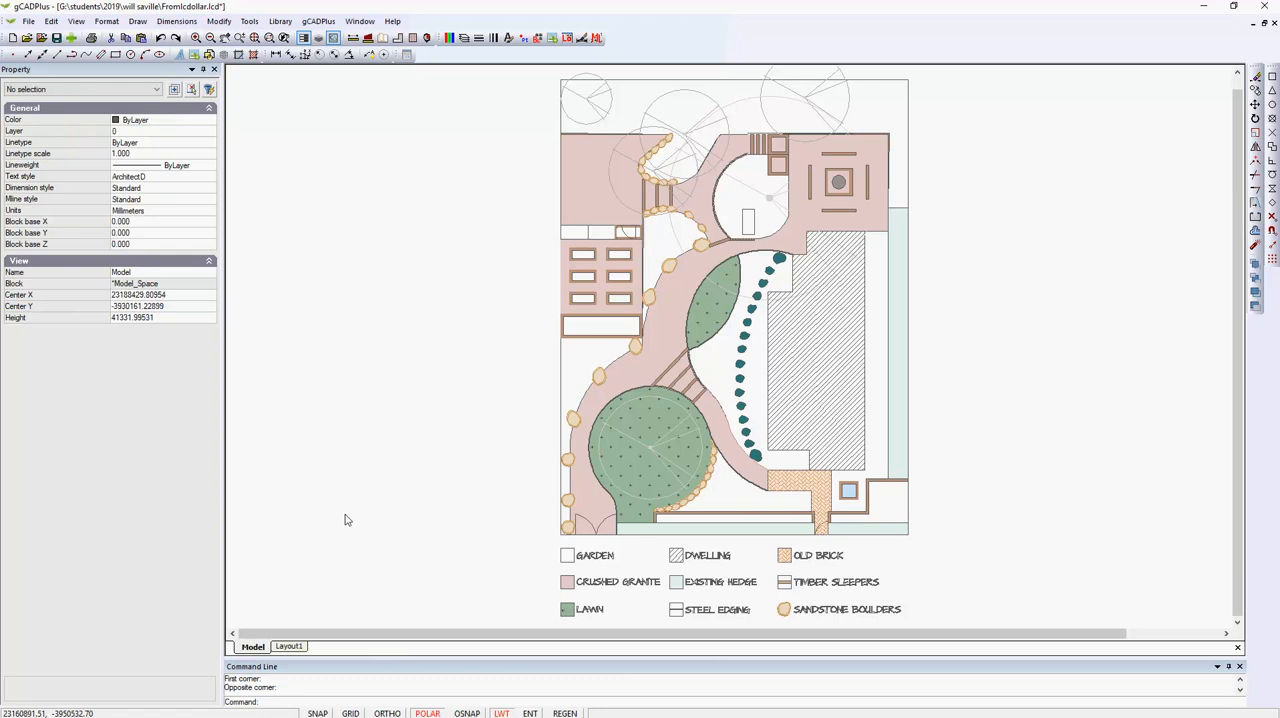
scroll(585, 606, "up", 3)
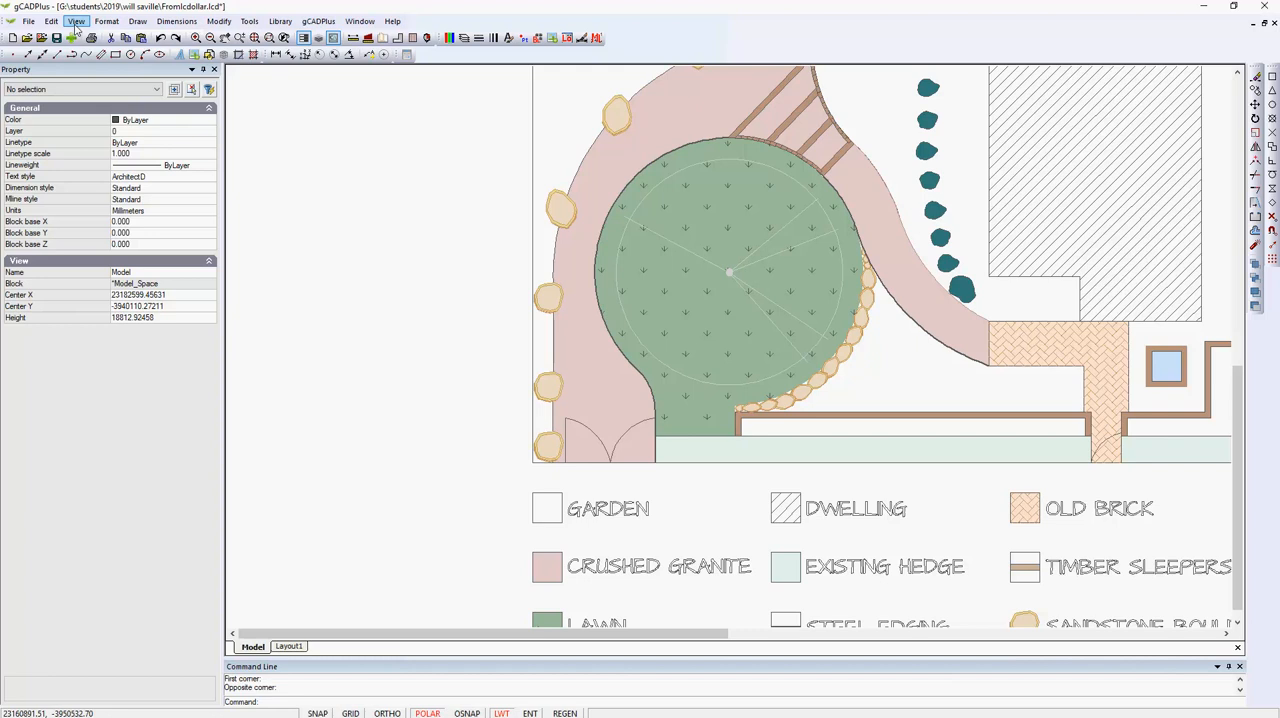
left_click(76, 21)
left_click(91, 144)
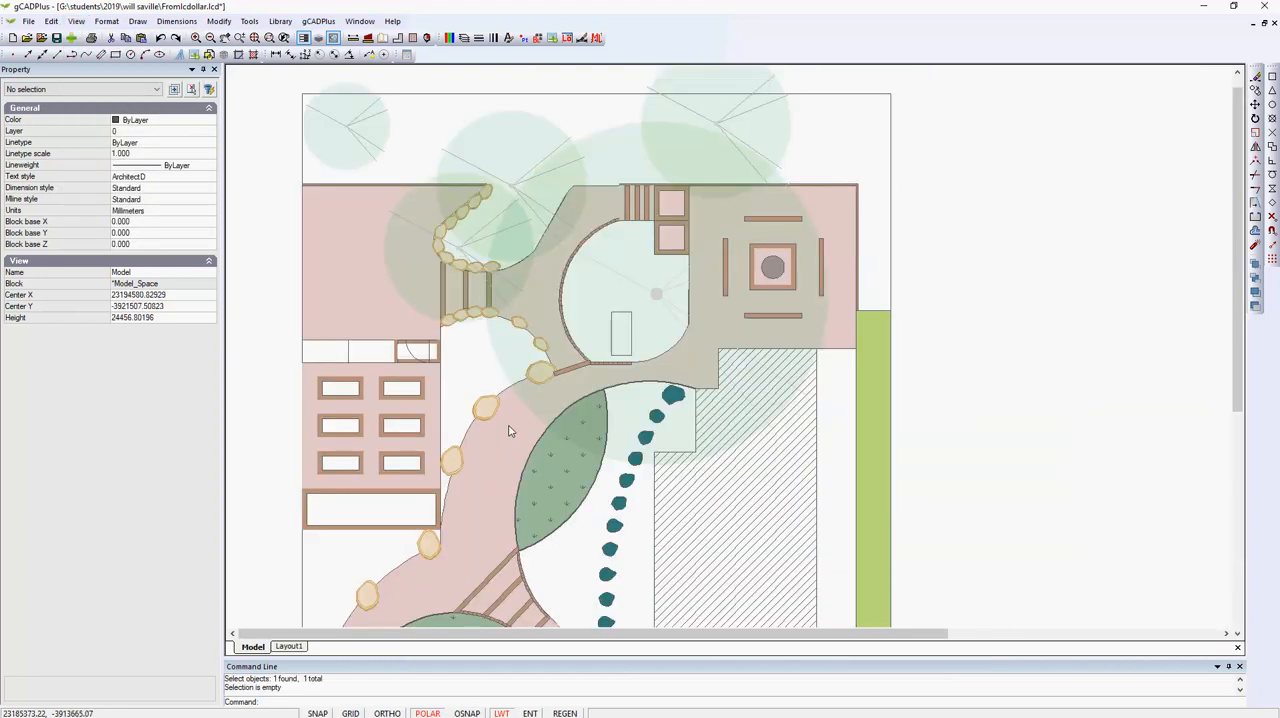
Edit the UPlantTallTreeOnSite tree block so its canopy circle has Filled set to No, and return to the plan.
left_click(500, 157)
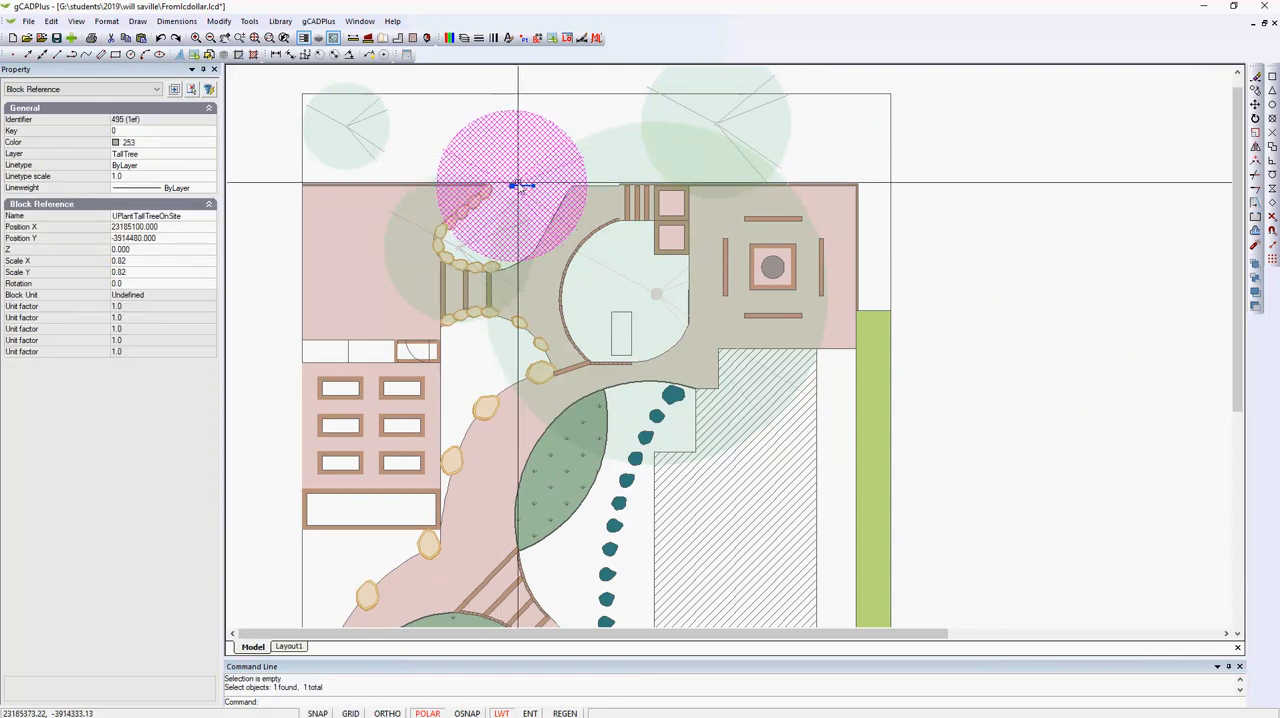
right_click(516, 180)
left_click(576, 372)
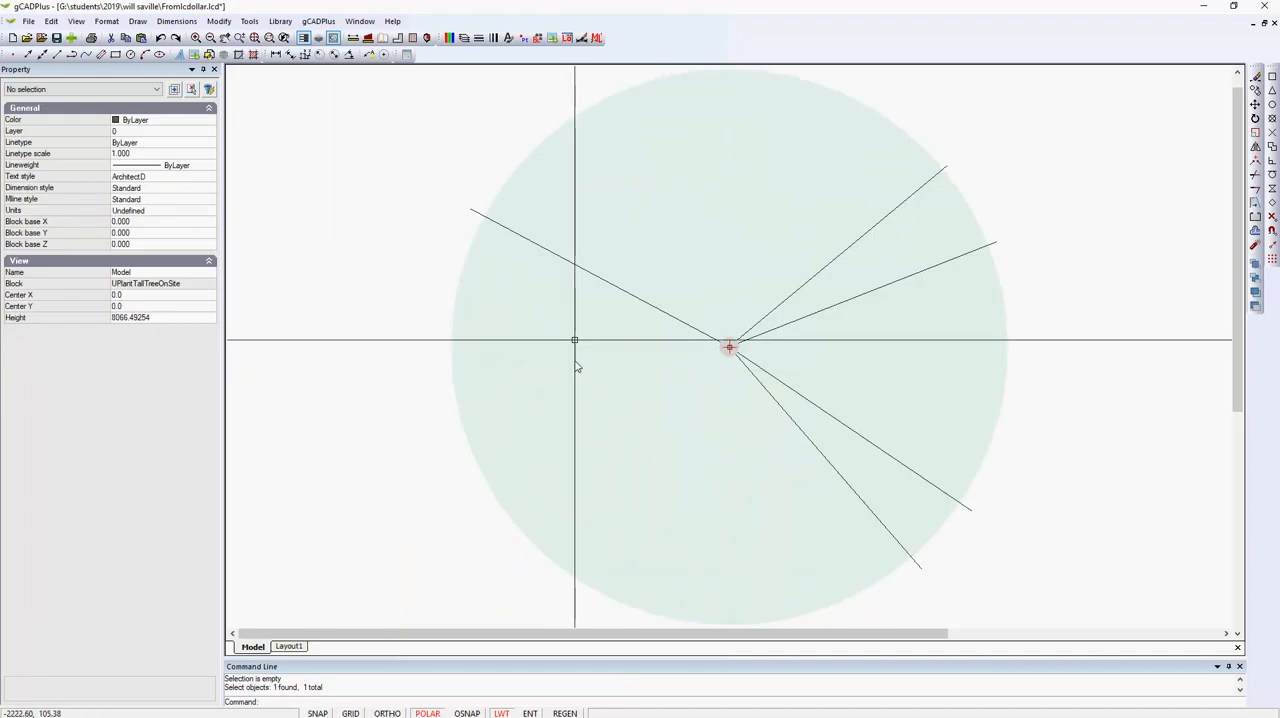
left_click(517, 176)
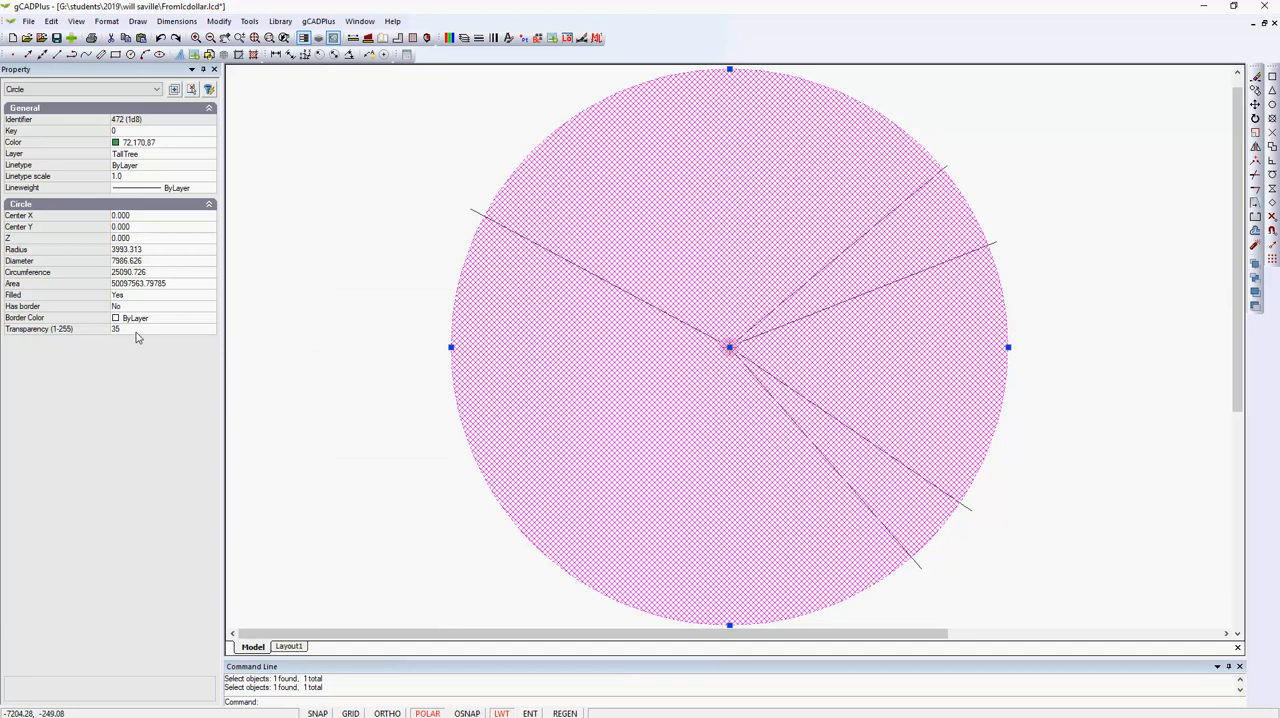
double_click(136, 297)
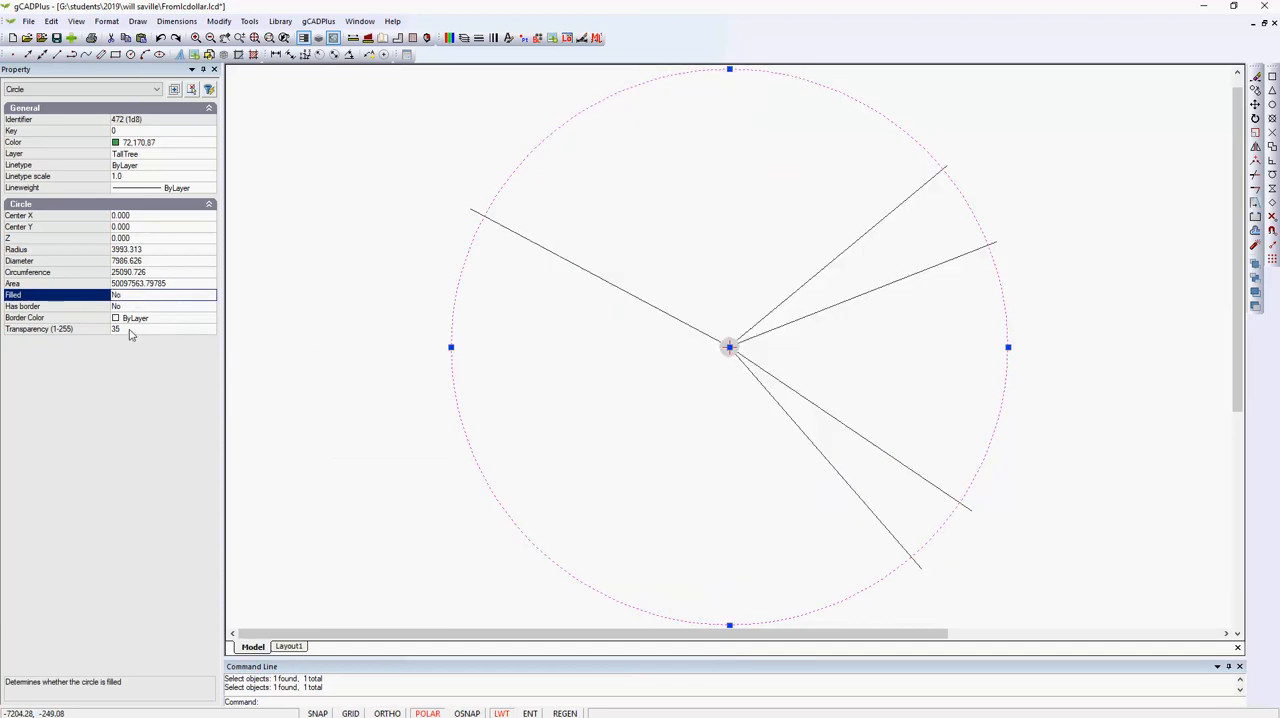
right_click(286, 318)
left_click(292, 325)
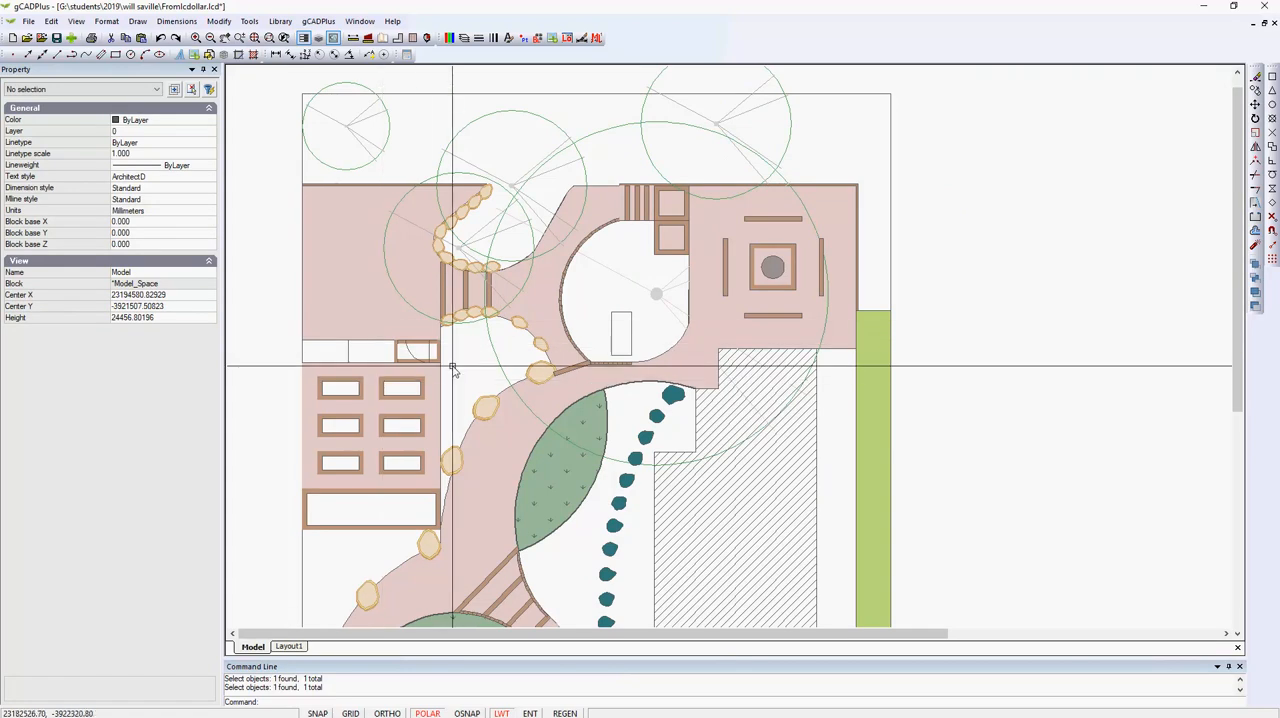
Switch to Layout1 and set the default lineweight to 0.00 mm in the Lineweight Settings.
left_click(287, 647)
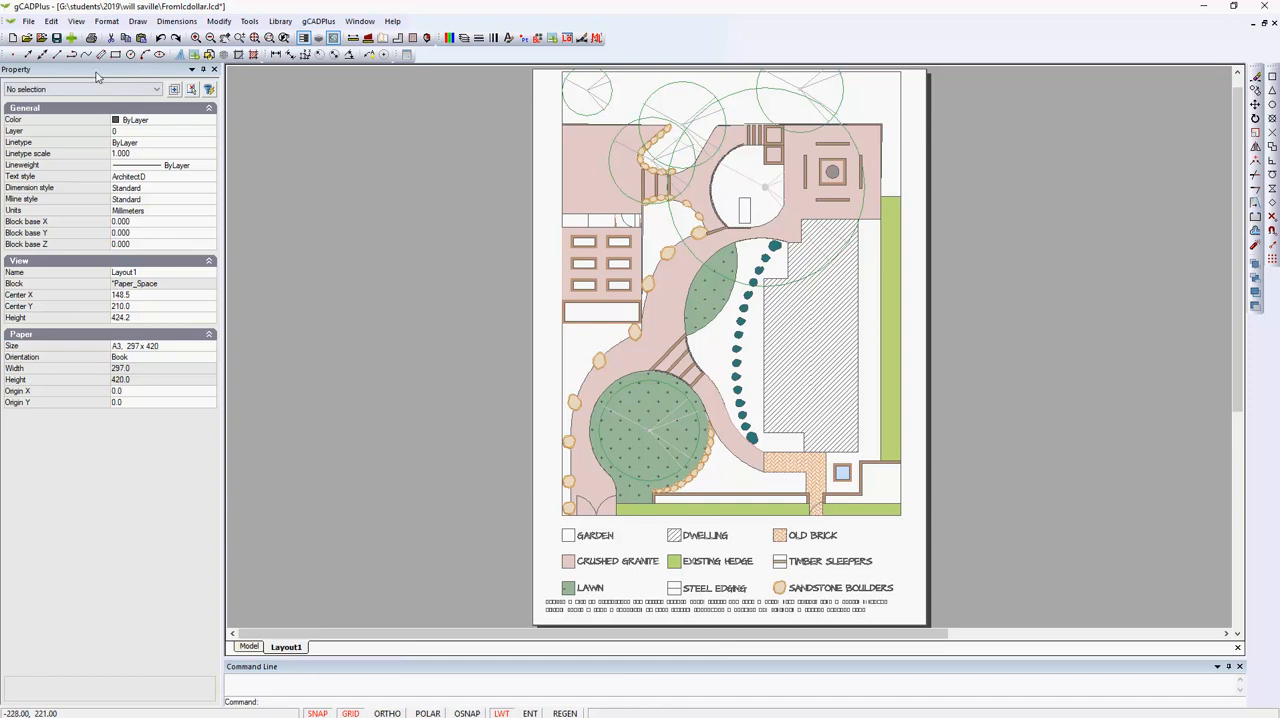
left_click(106, 21)
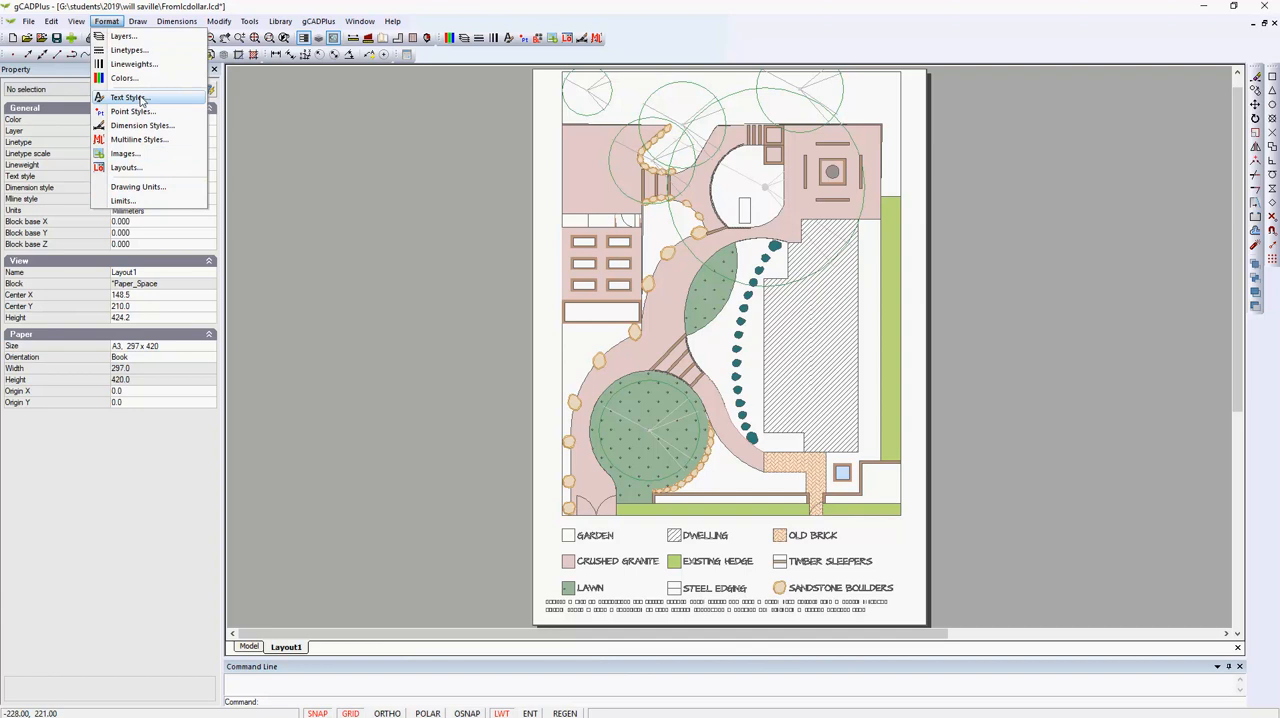
left_click(135, 64)
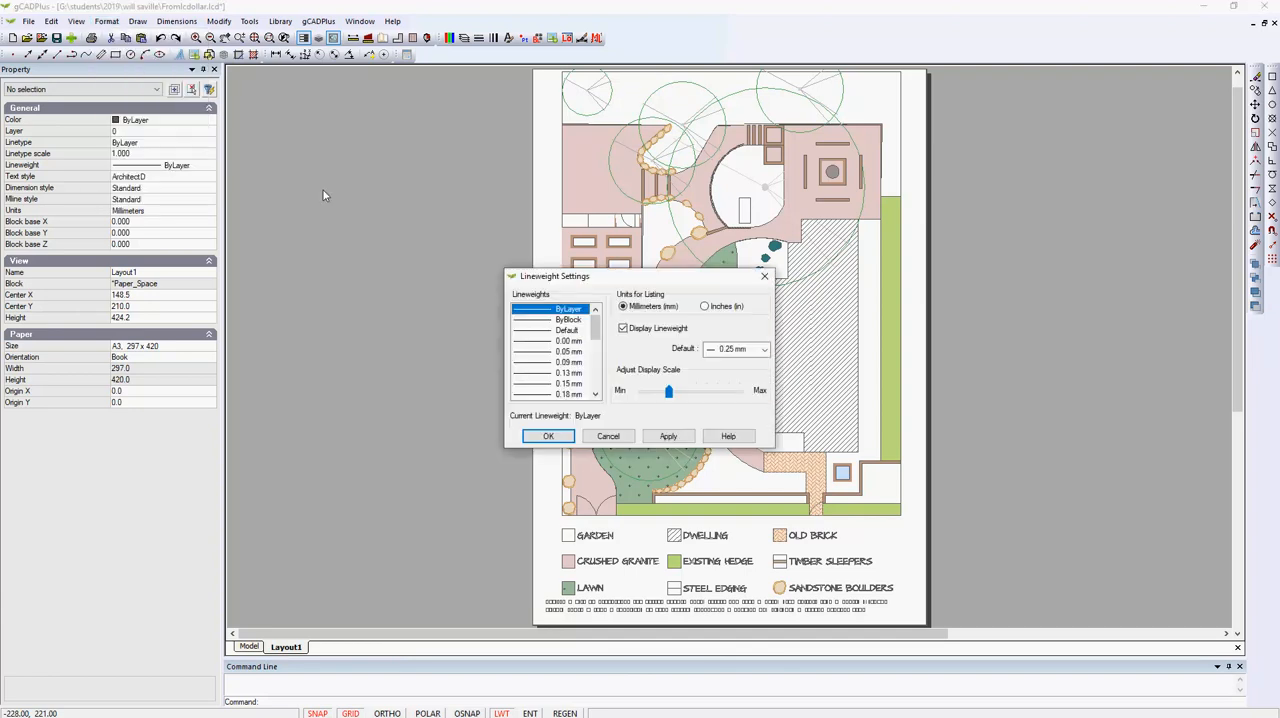
left_click(758, 349)
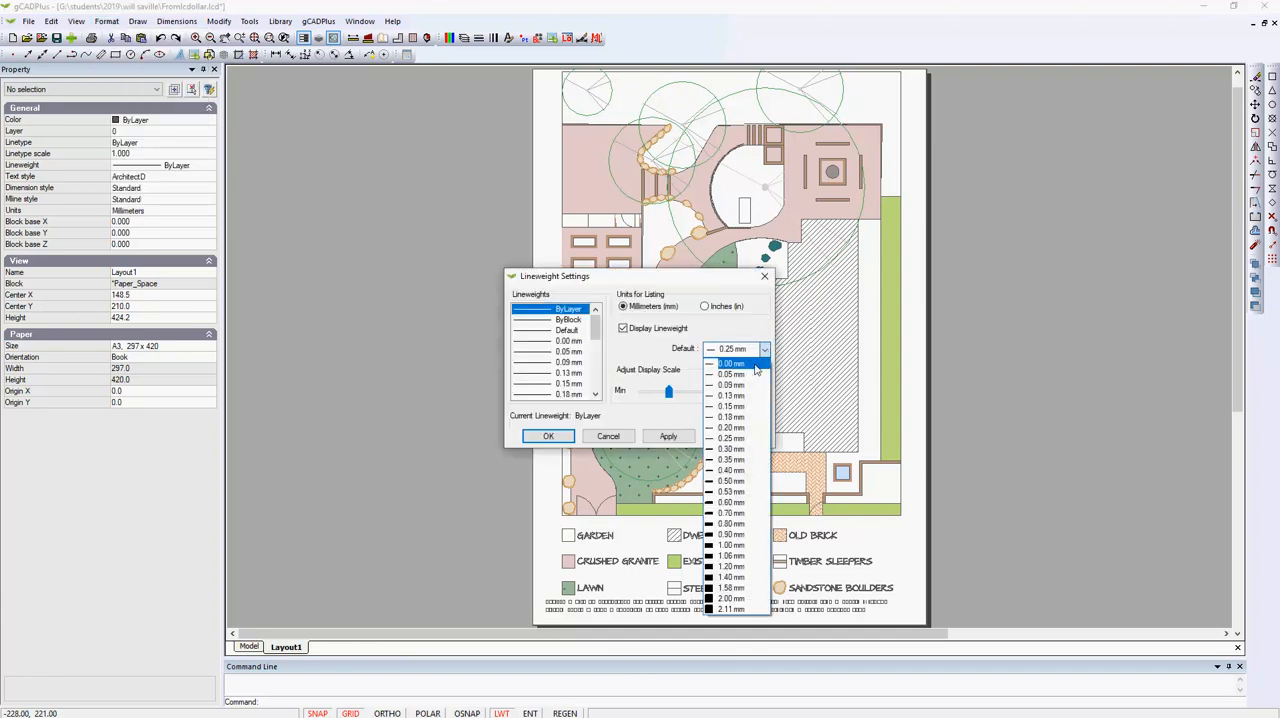
left_click(735, 366)
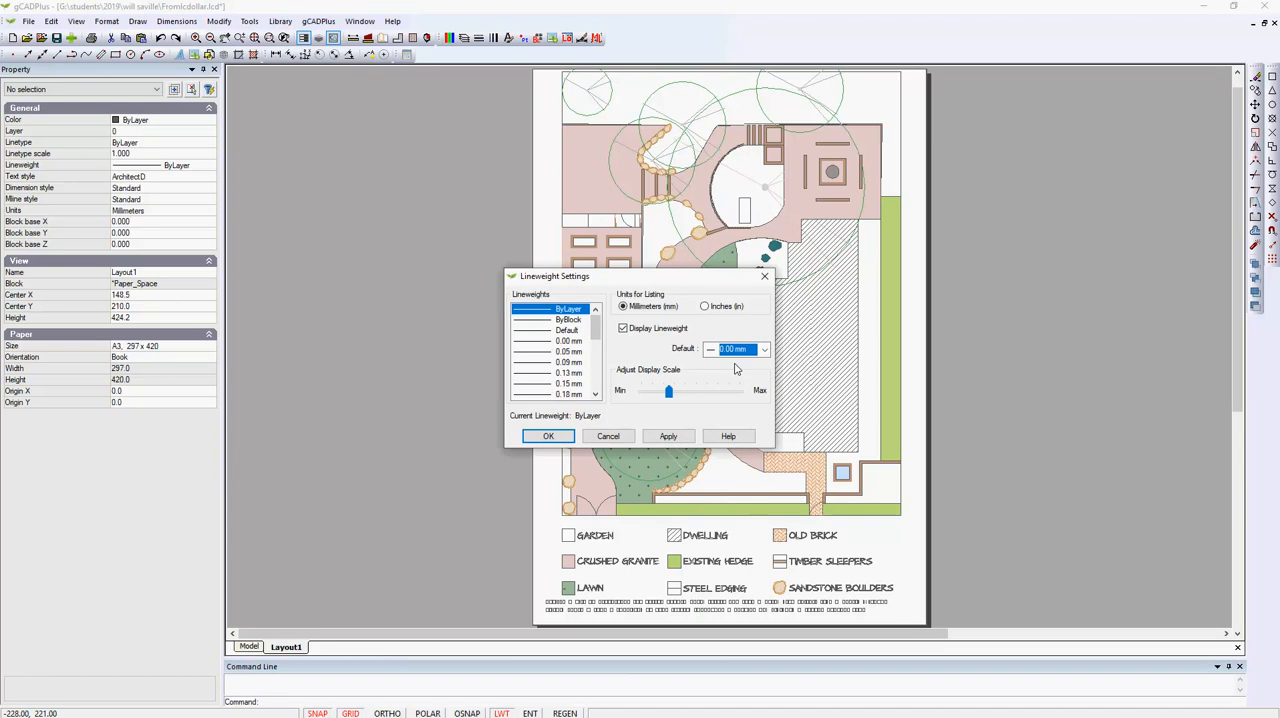
left_click(668, 436)
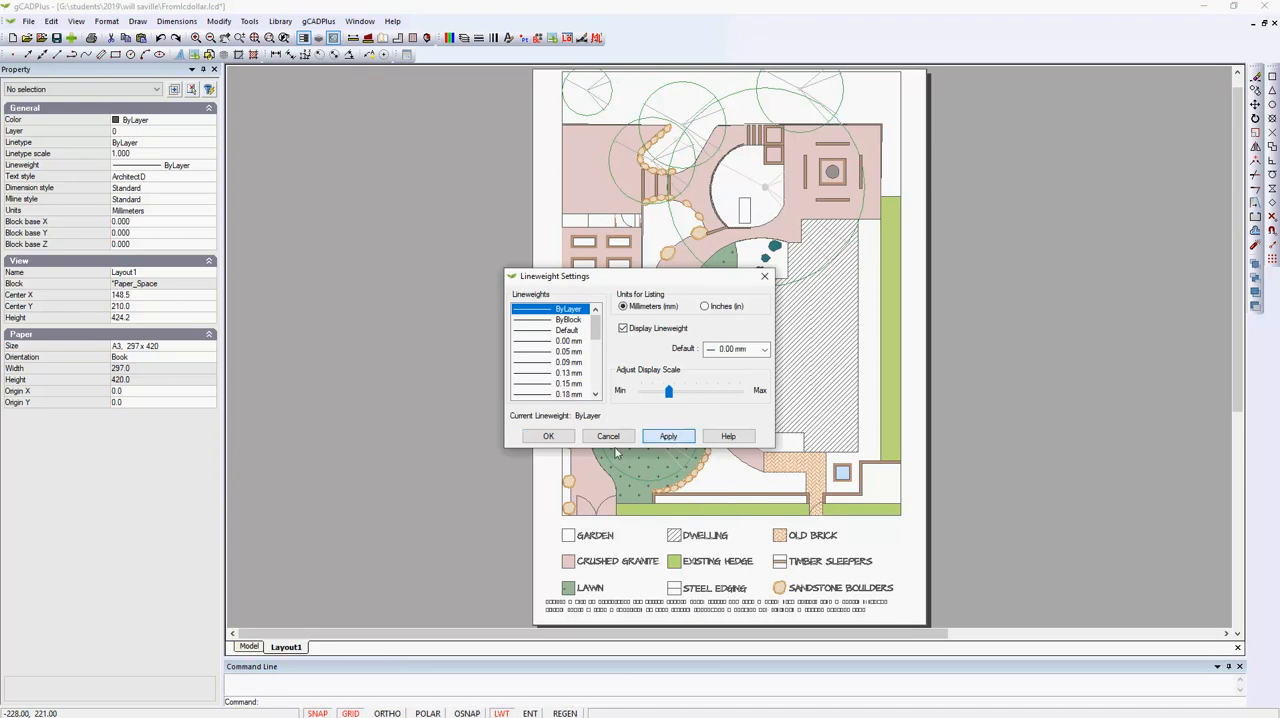
left_click(548, 437)
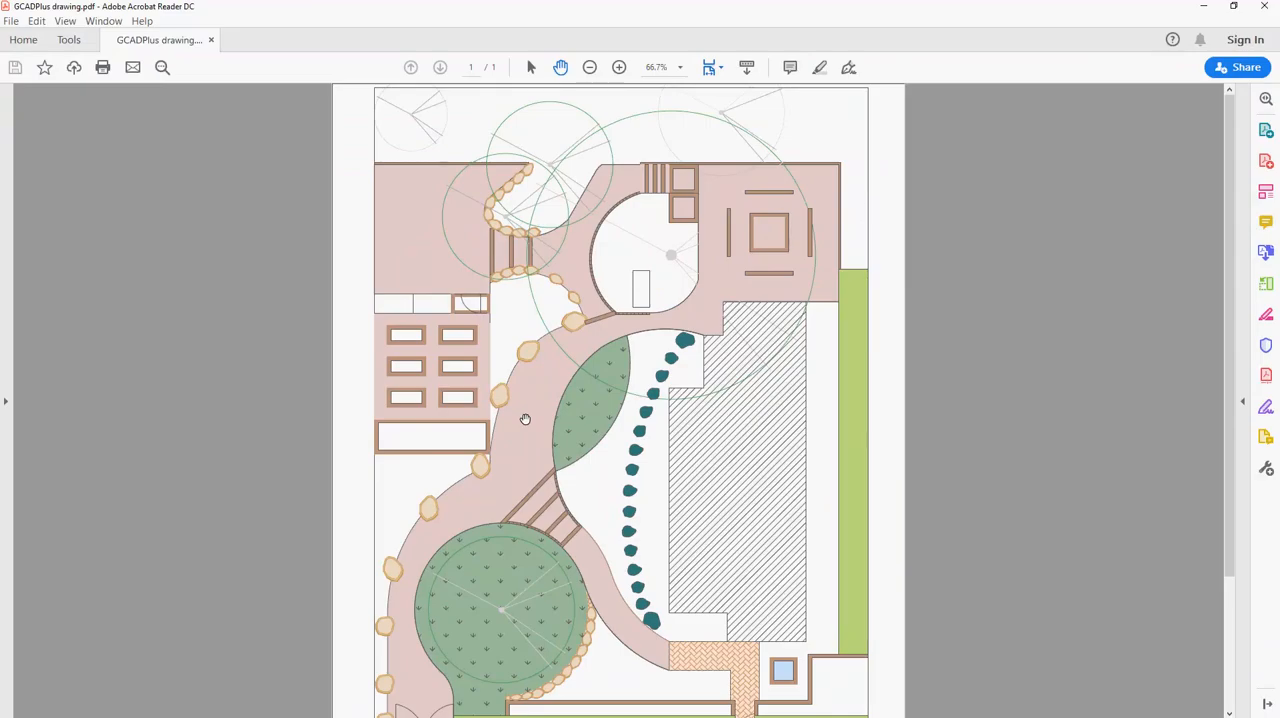
Examine the line work and tree outlines of GCADPlus drawing.pdf at 150% in Adobe Acrobat Reader.
key("ctrl+equal")
key("ctrl+equal")
key("ctrl+equal")
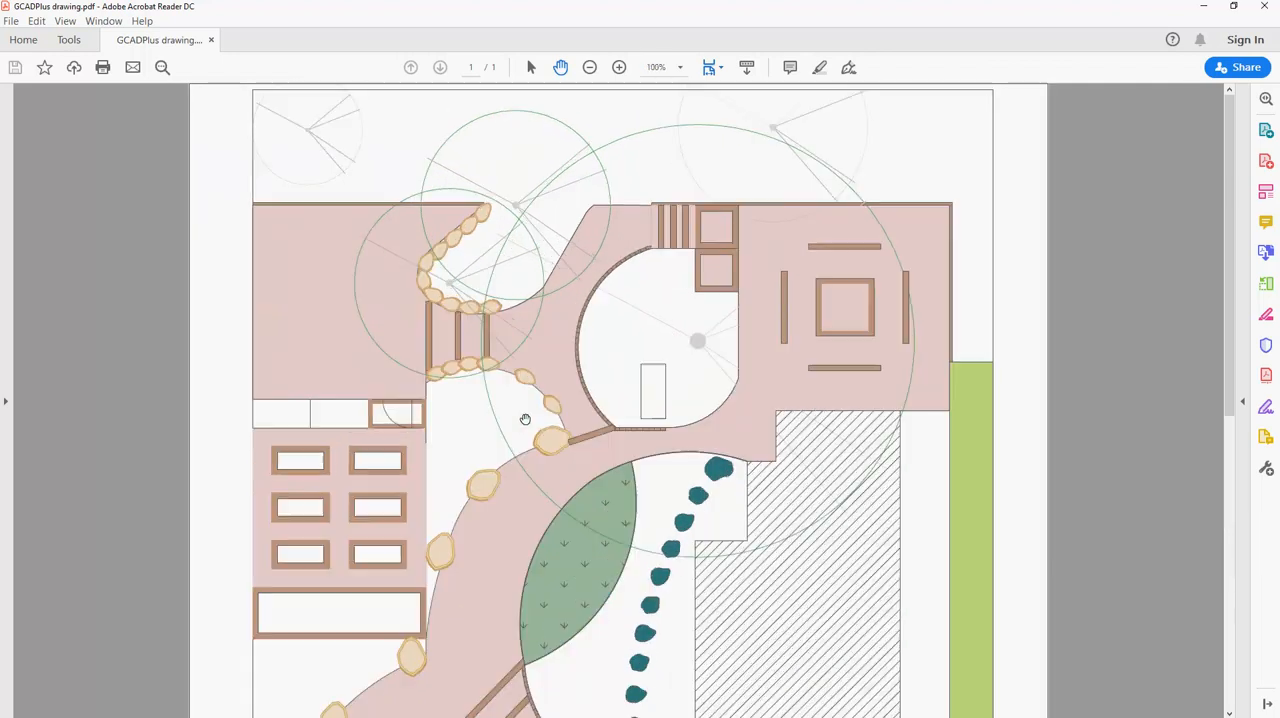
key("ctrl+equal")
key("ctrl+equal")
key("ctrl+equal")
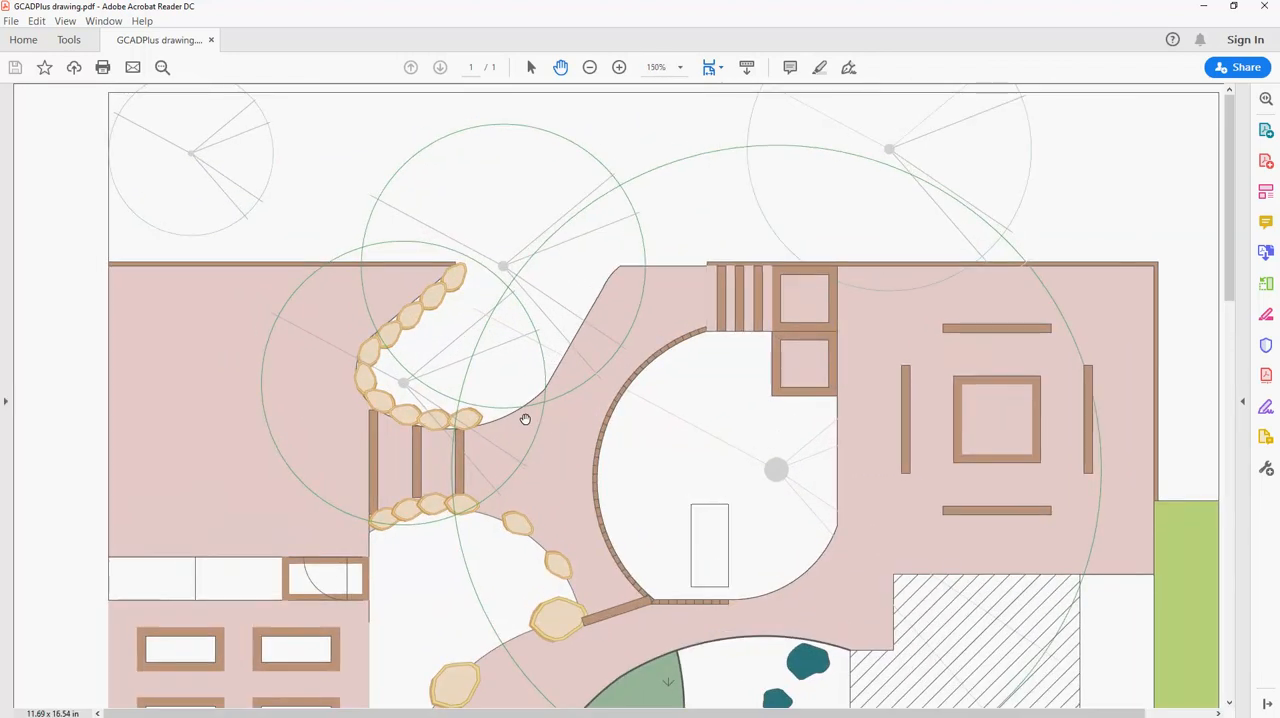